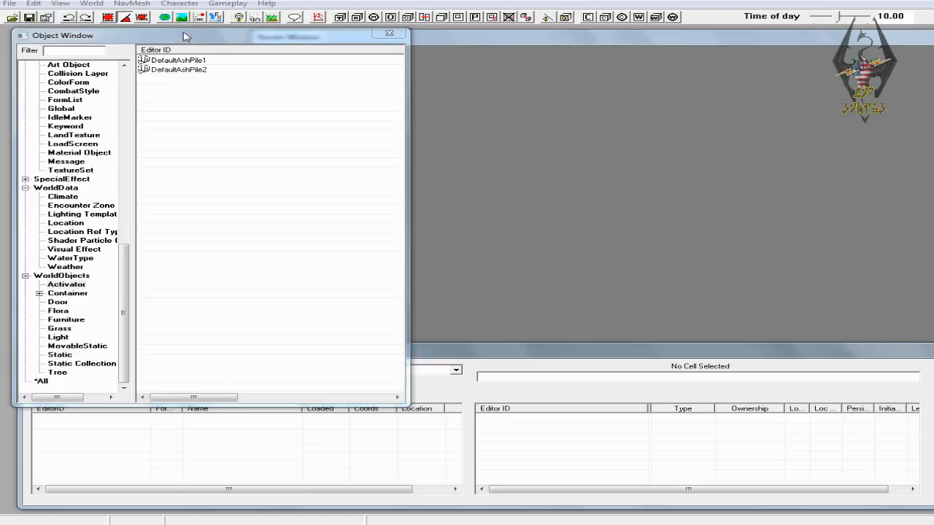
- Load the Skyrim.esm master file as the editor's data
click(13, 17)
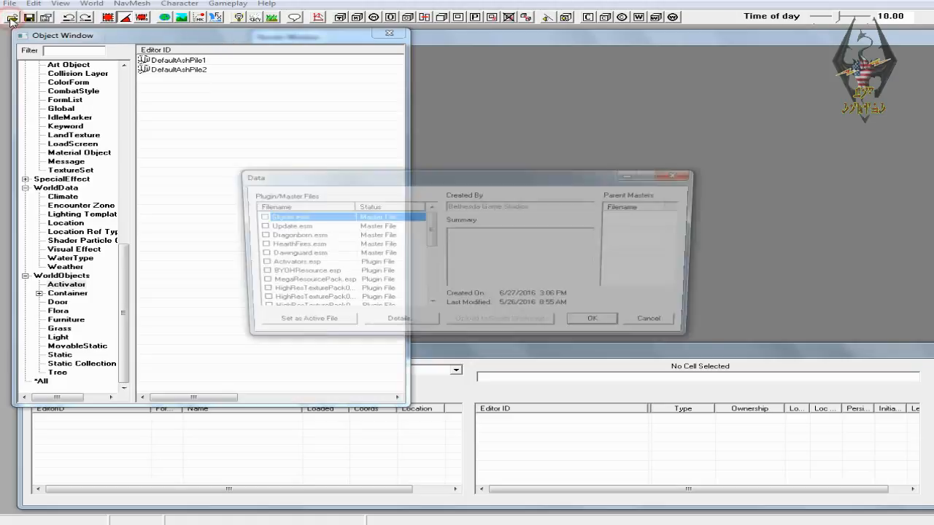
double_click(257, 218)
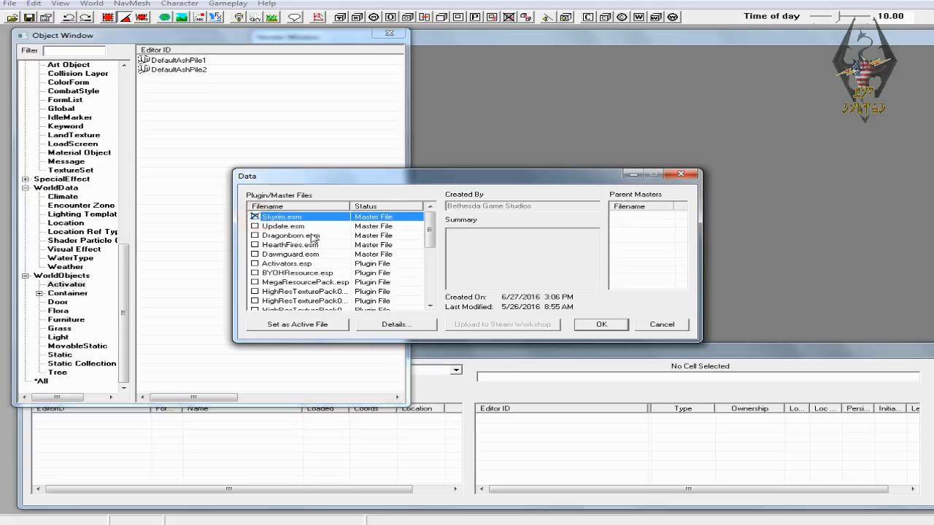
click(602, 325)
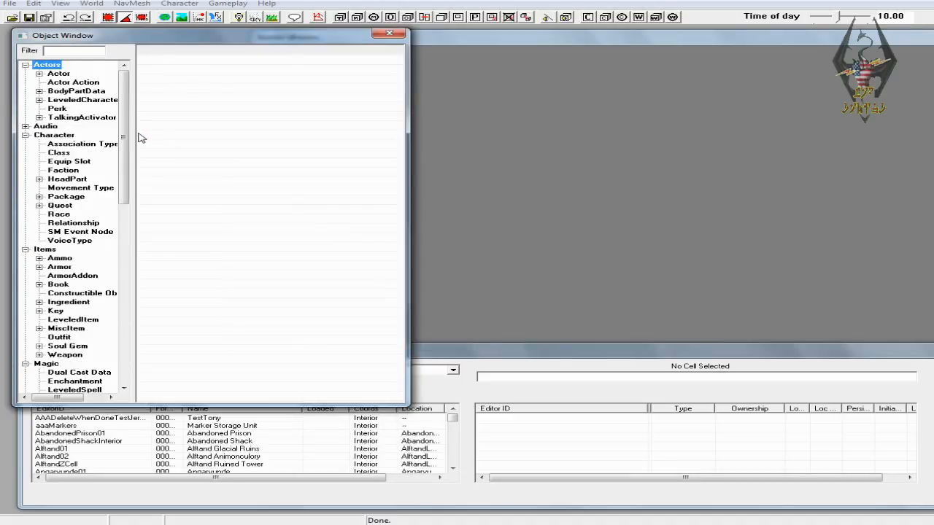
- List the Armor objects under Items in the Object Window
click(126, 130)
drag(125, 130, 125, 139)
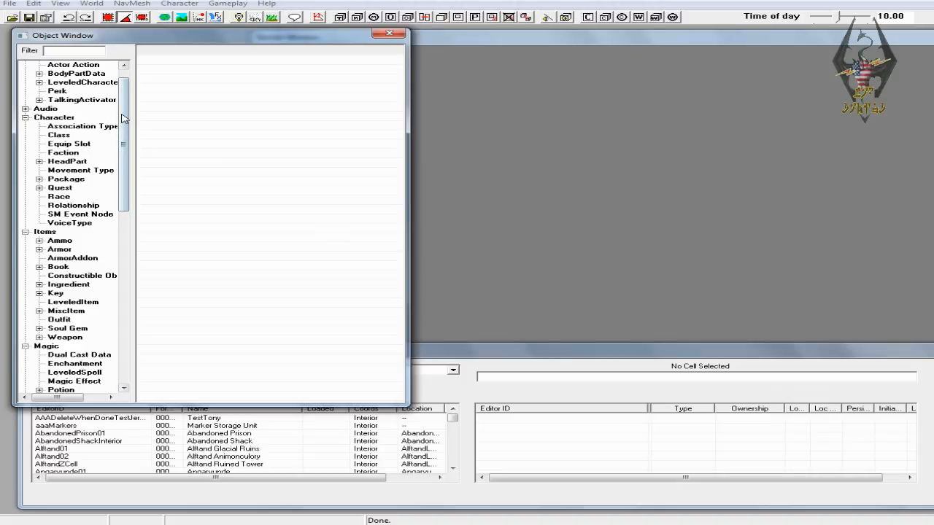
drag(125, 118, 126, 125)
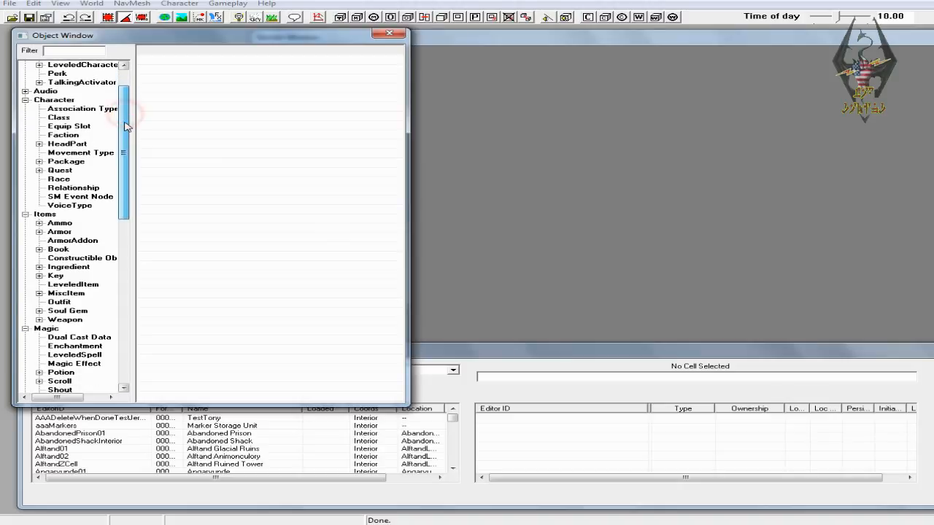
click(61, 232)
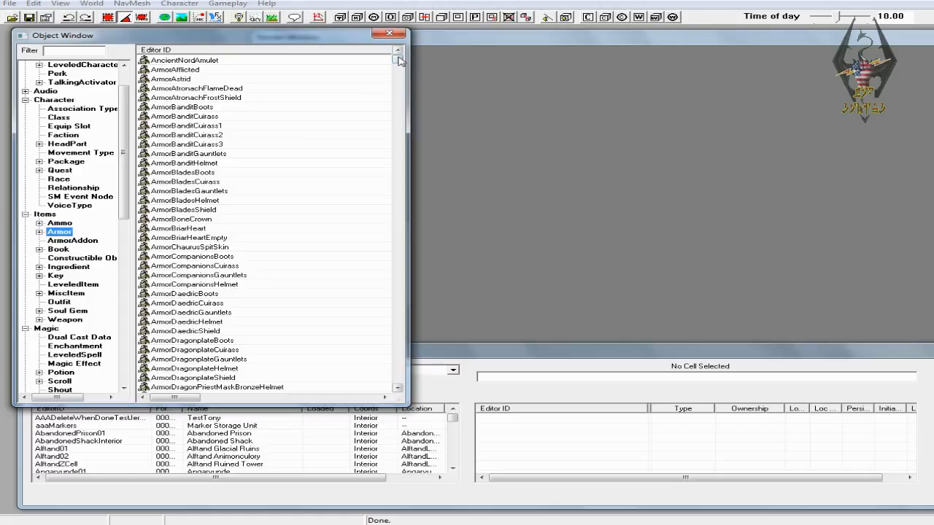
- Review the properties of the ArmorBladesCuirass record and close it
double_click(207, 182)
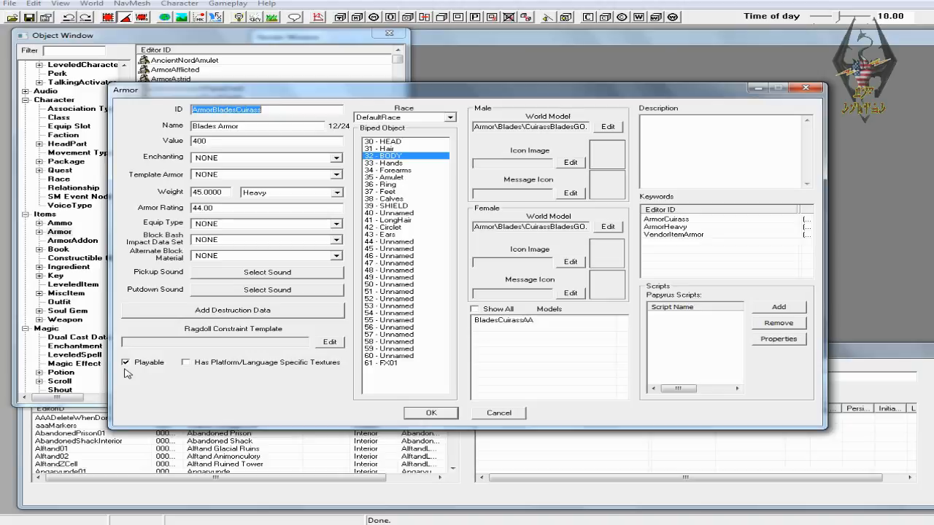
click(431, 413)
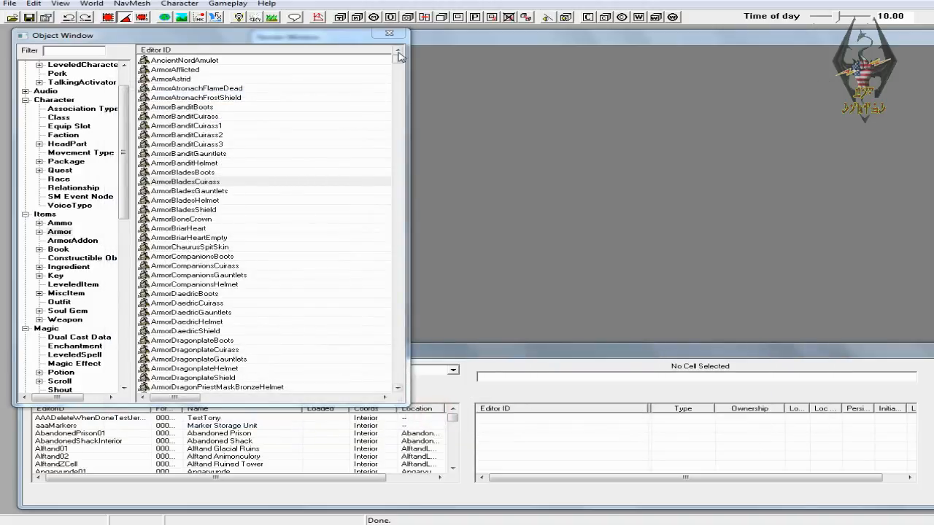
- Find ClothesPsiijicRobes among the armor records, preview its model from different angles and close the preview
drag(401, 64, 399, 92)
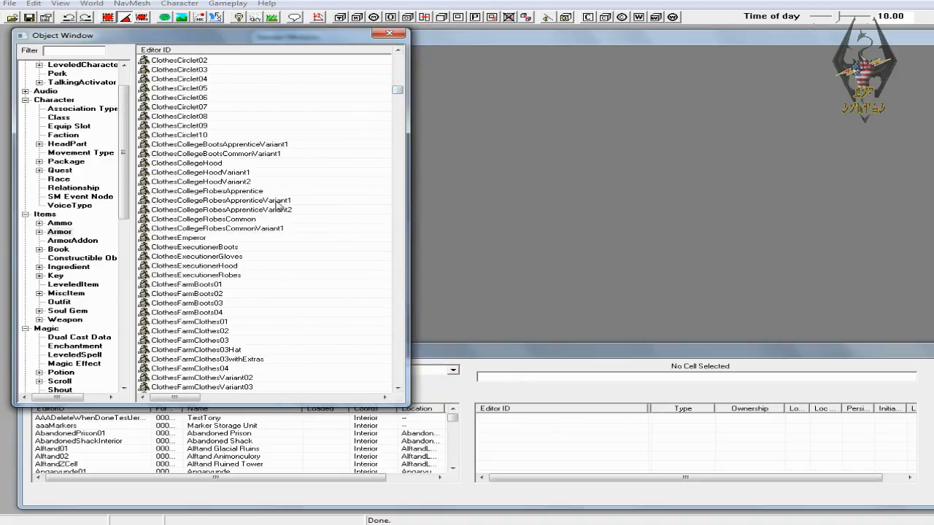
scroll(245, 217, down, 1)
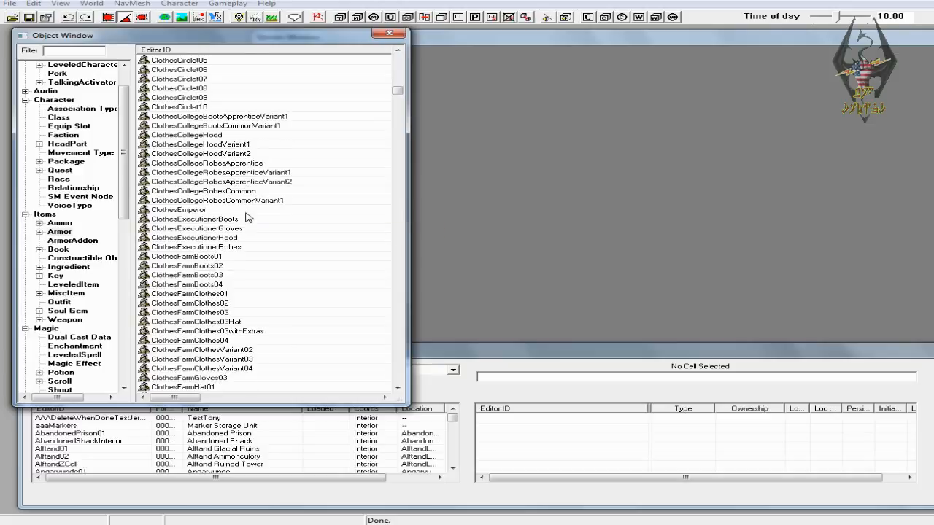
scroll(219, 260, down, 9)
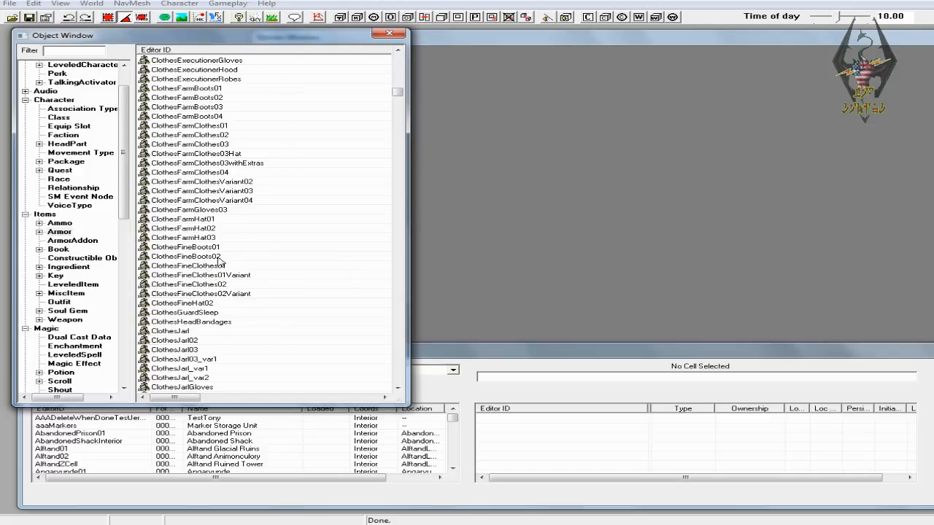
scroll(219, 261, down, 6)
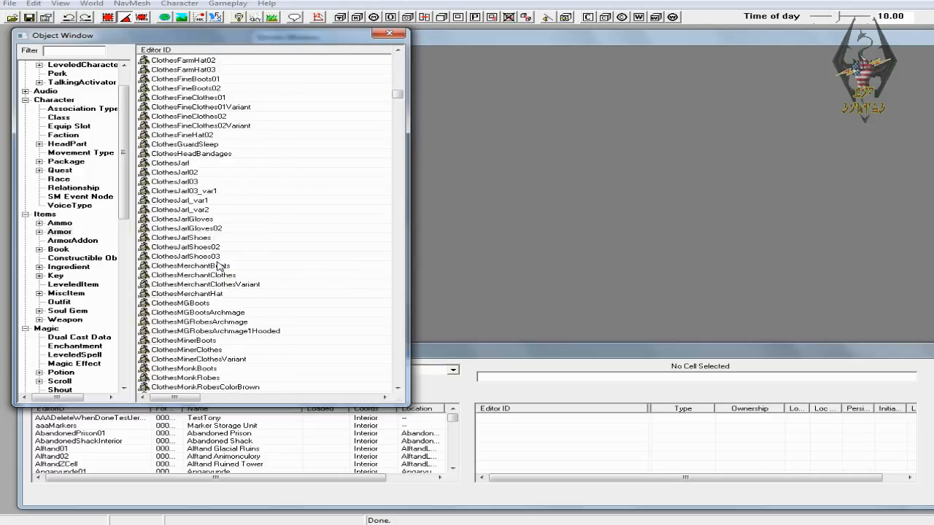
scroll(217, 270, down, 7)
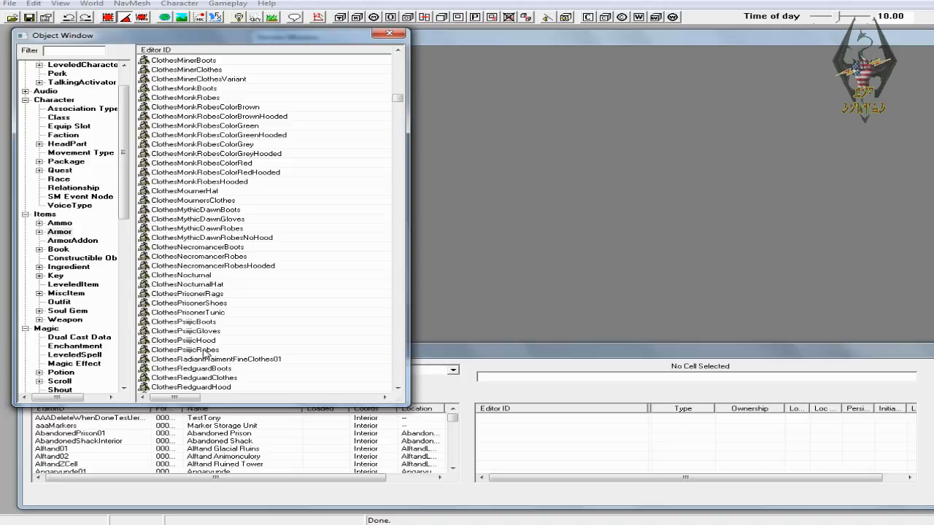
click(205, 350)
right_click(205, 349)
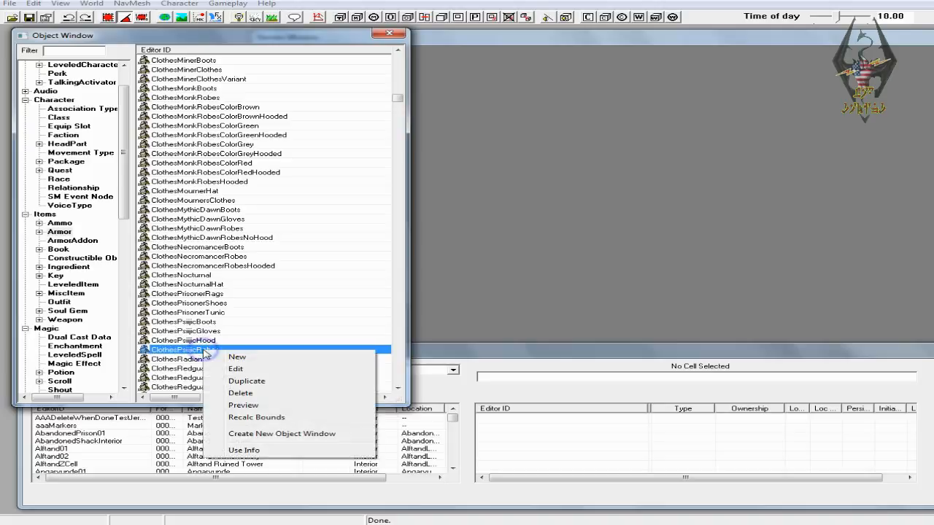
click(249, 406)
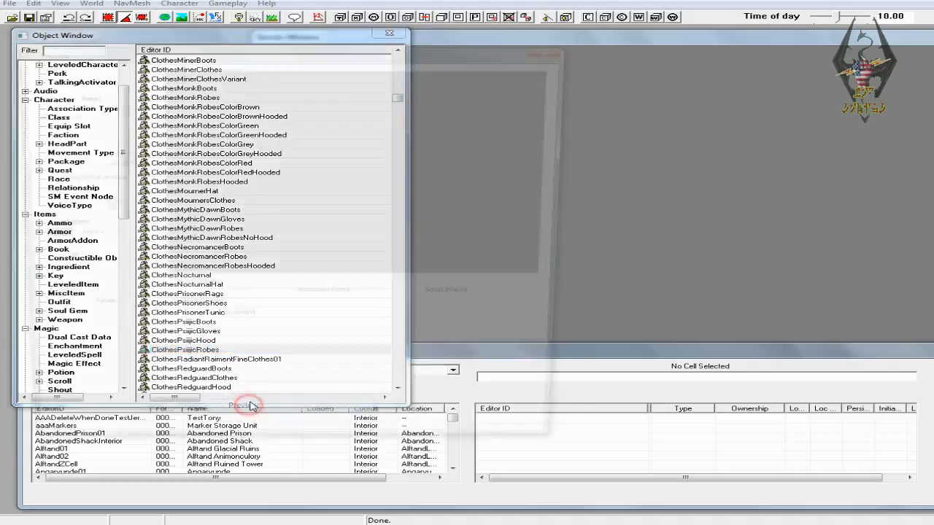
drag(406, 264, 400, 305)
drag(379, 165, 409, 189)
click(559, 48)
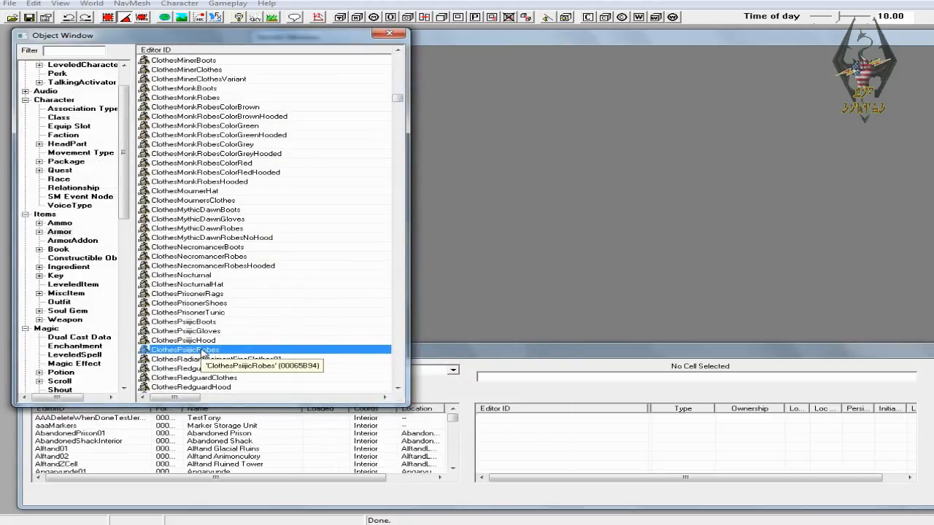
- Duplicate the ClothesPsiijicBoots and ClothesPsiijicGloves armor records
click(191, 323)
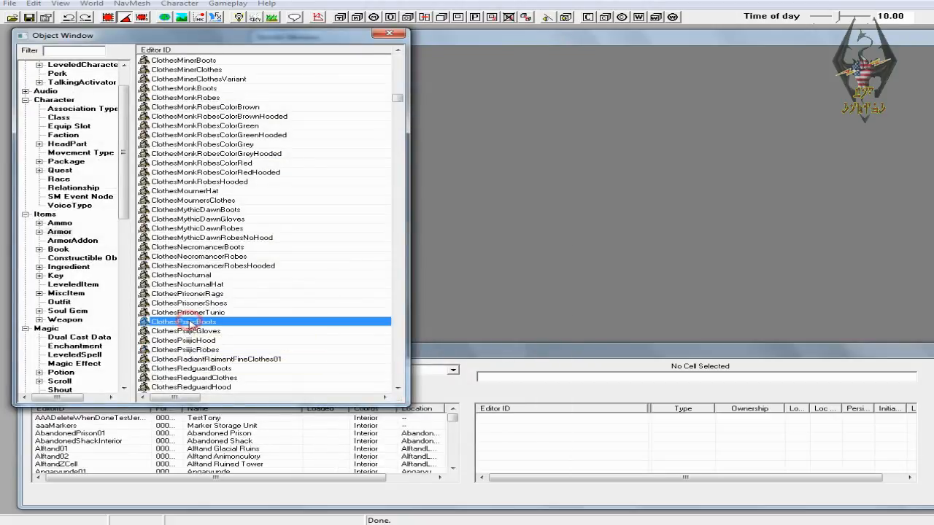
right_click(191, 323)
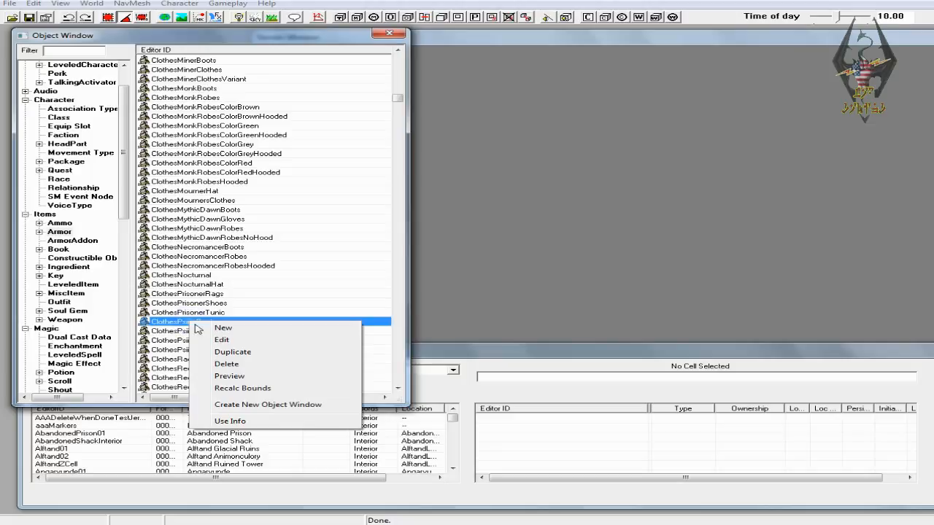
click(232, 354)
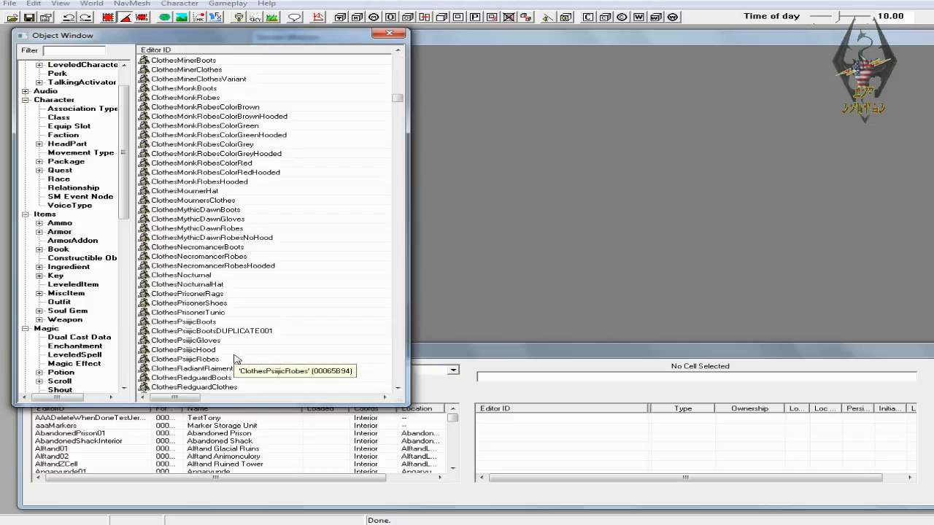
click(211, 340)
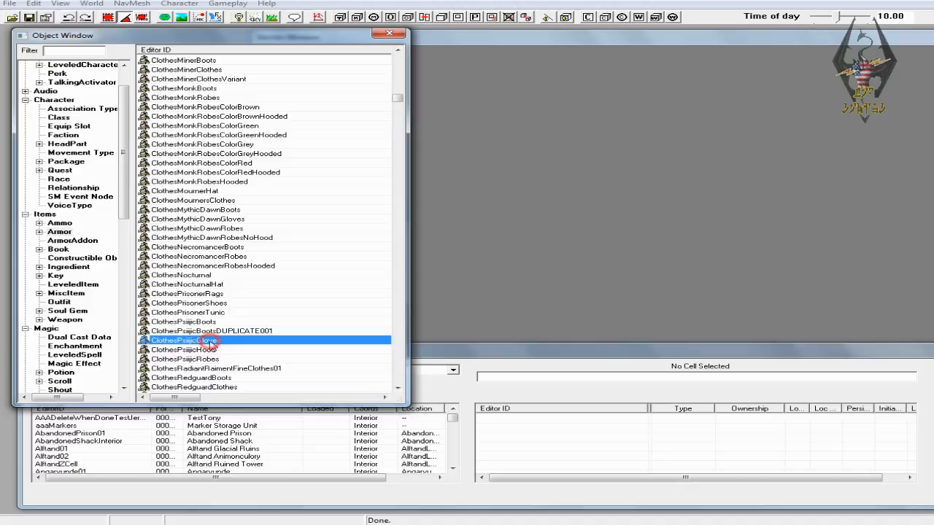
right_click(211, 341)
click(243, 373)
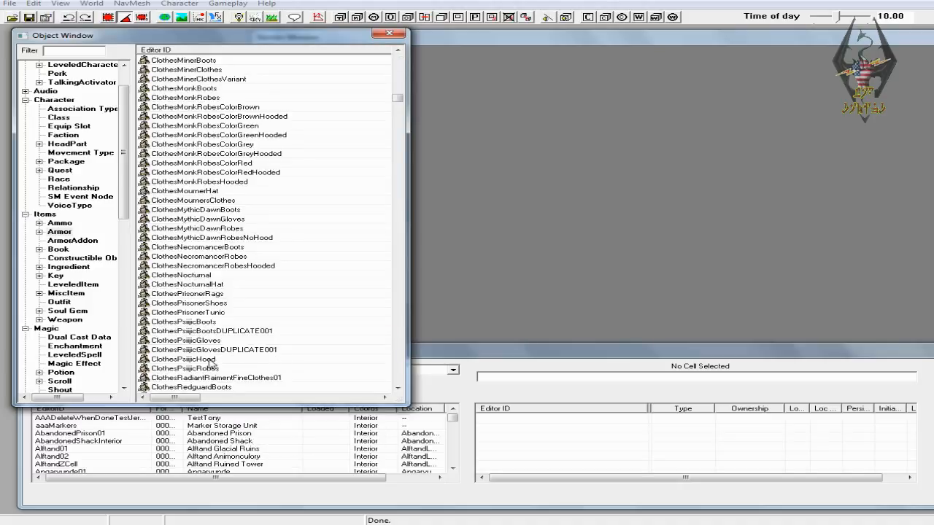
- Duplicate the ClothesPsiijicHood and ClothesPsiijicRobes armor records
click(209, 359)
right_click(210, 360)
click(239, 392)
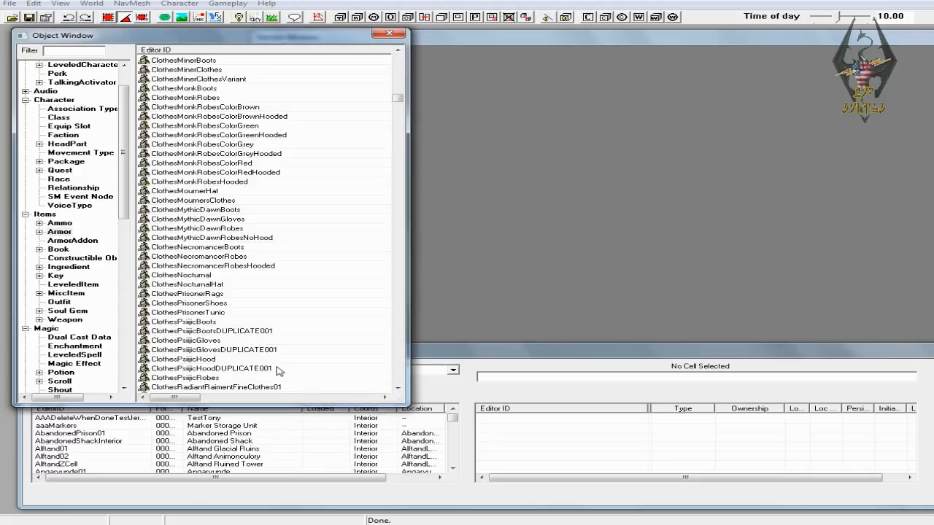
click(209, 378)
right_click(209, 379)
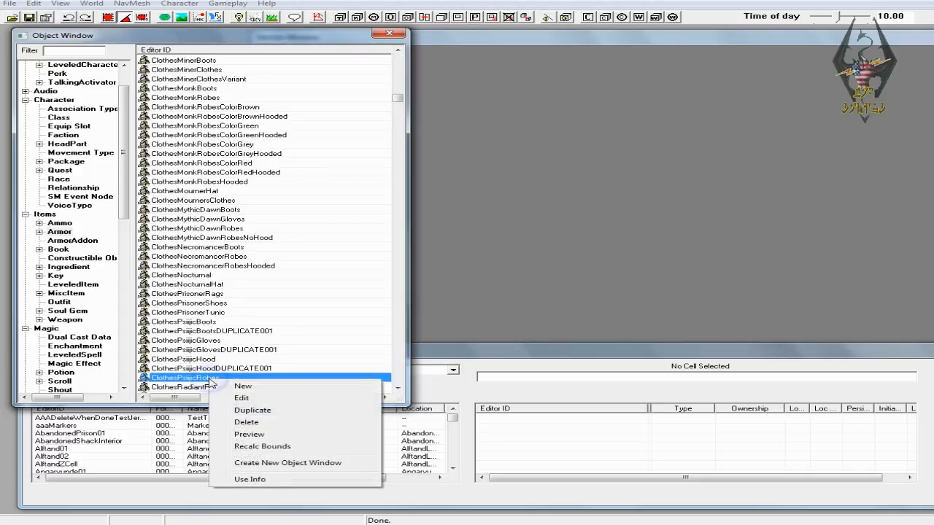
click(249, 409)
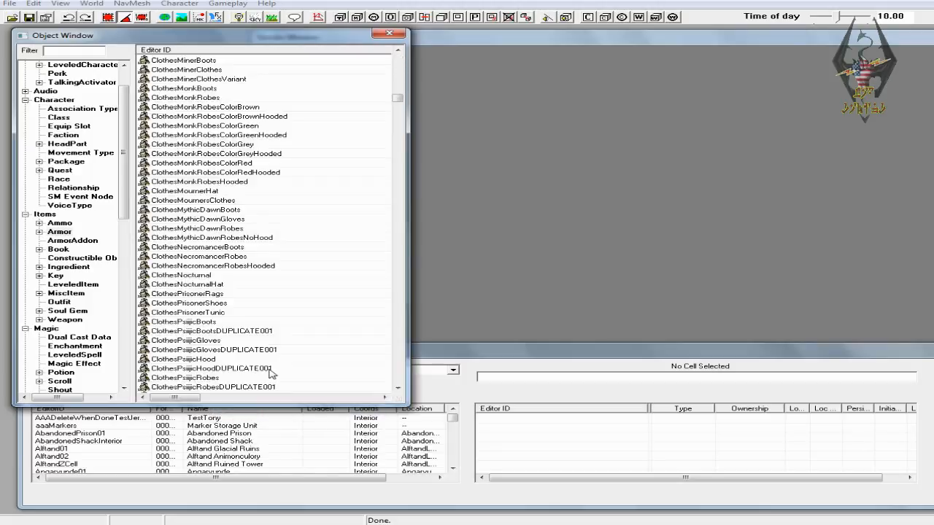
- Rename the duplicated Psiijic boots record as 000TAPClothesPsiijicBoots and accept the rename
scroll(223, 338, down, 1)
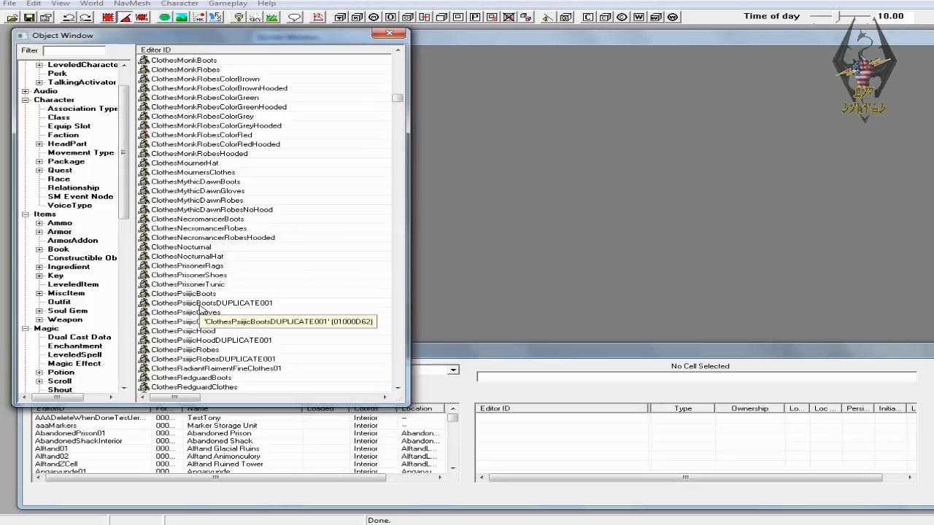
click(198, 303)
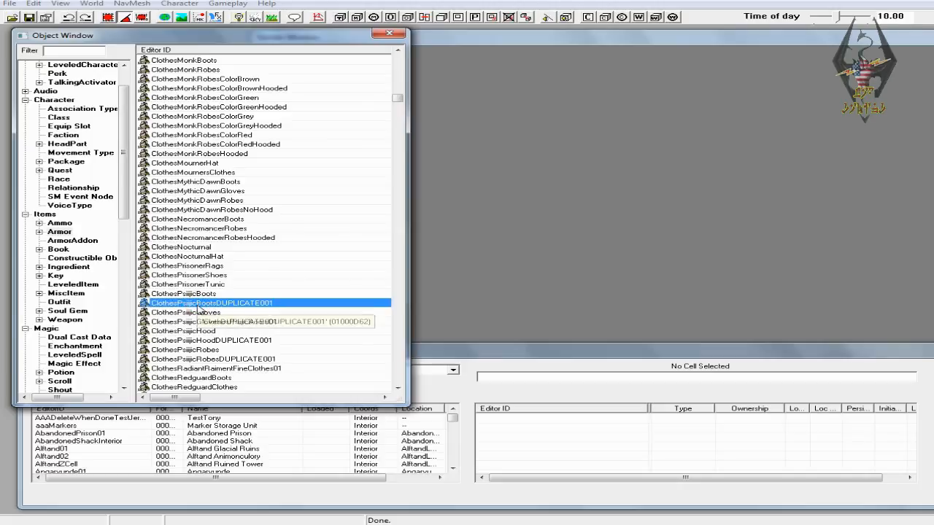
click(198, 307)
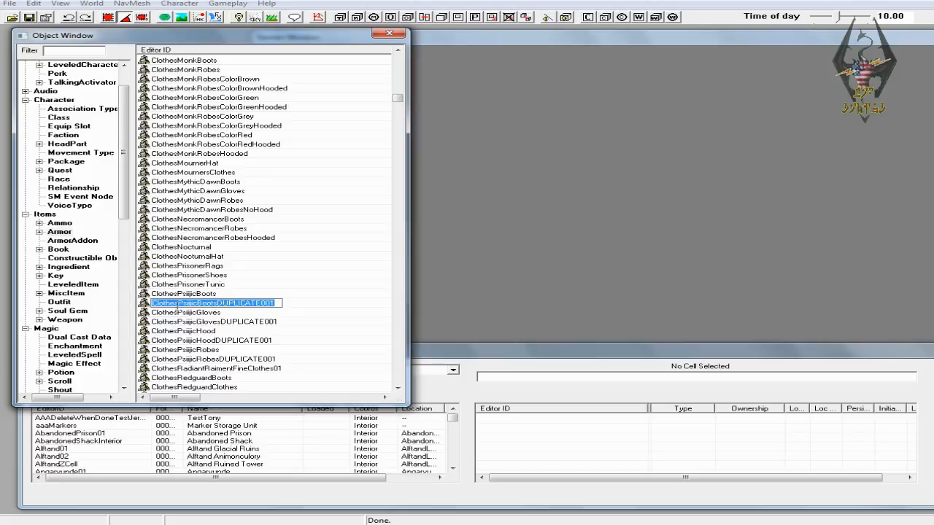
click(152, 303)
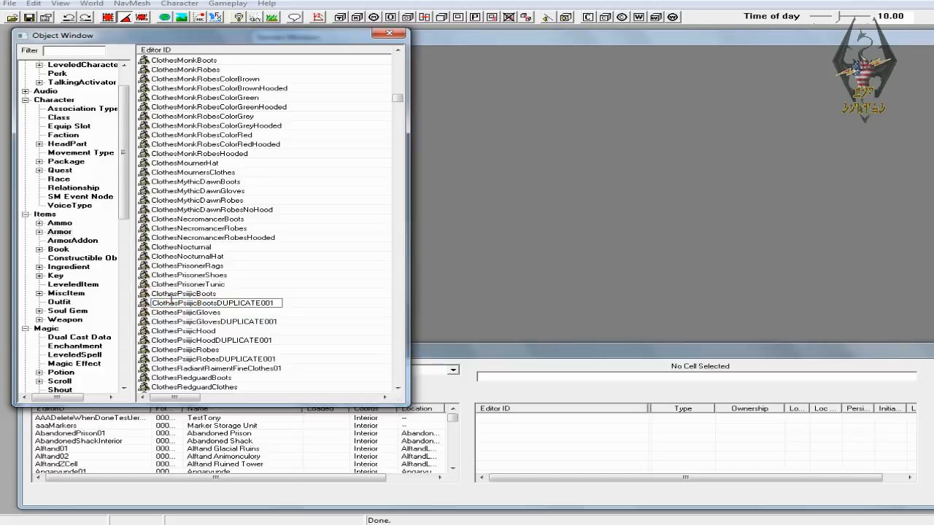
text(000)
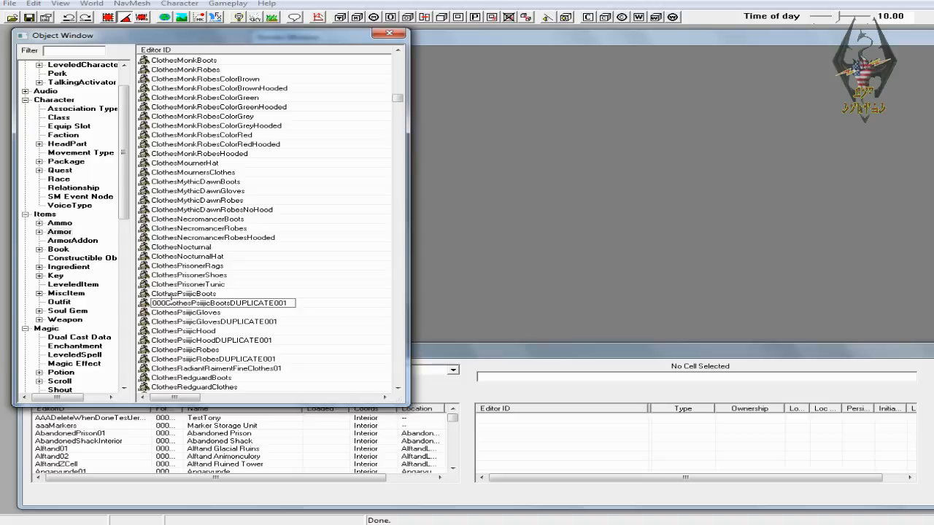
text(TAPI)
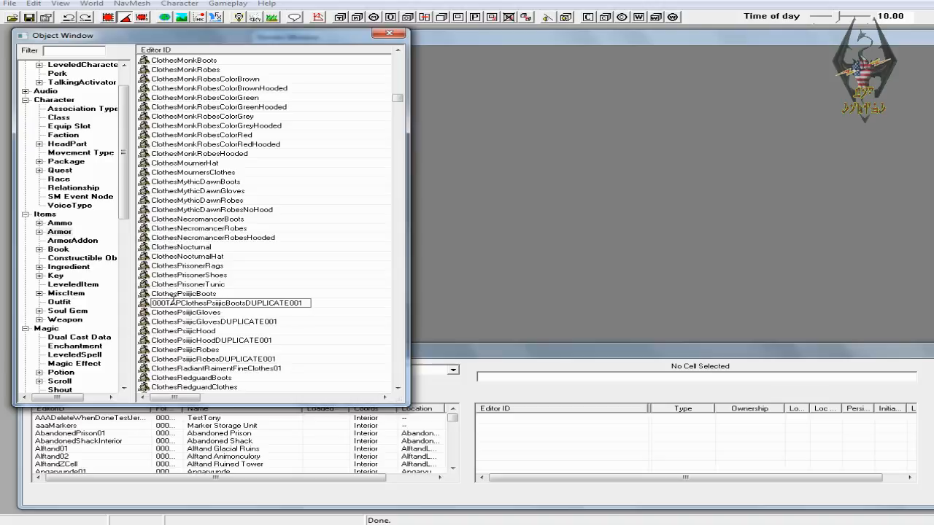
drag(246, 303, 326, 304)
key(Delete)
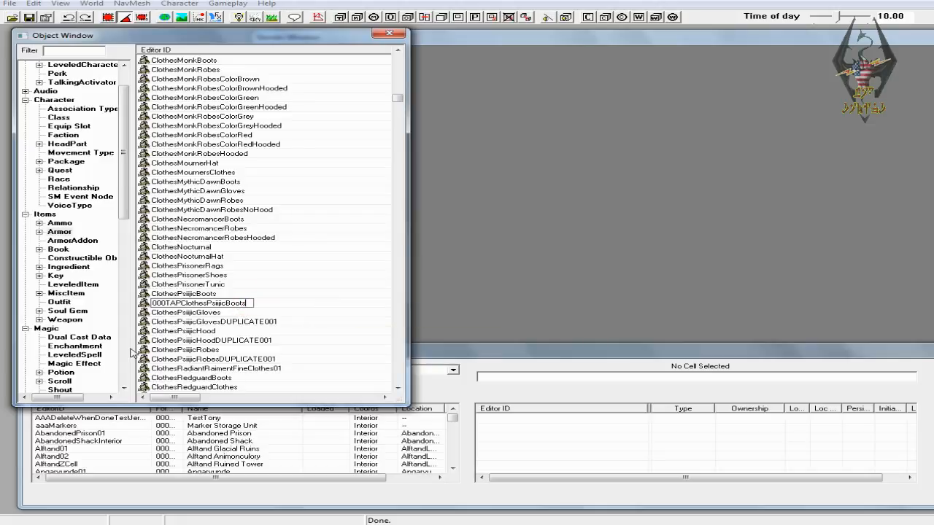
click(273, 320)
click(533, 301)
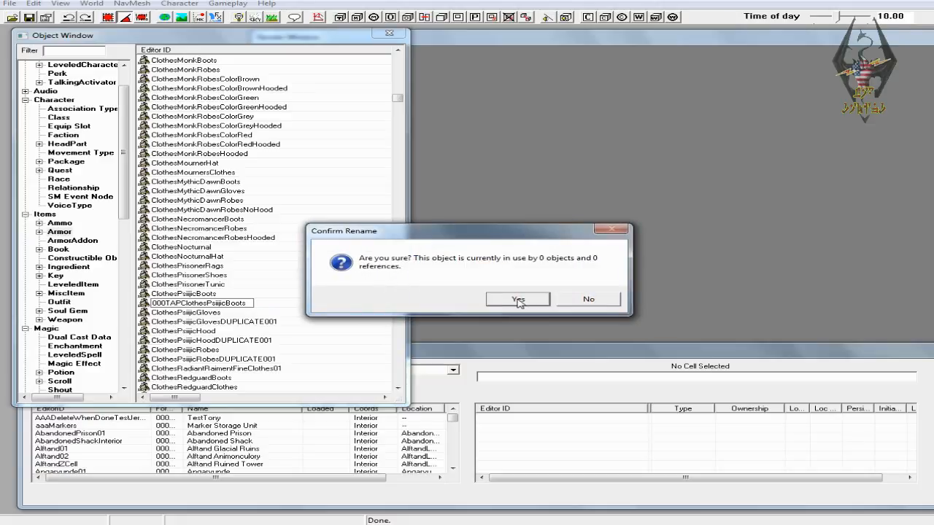
click(519, 300)
- Rename the duplicated Psiijic gloves record as 000TAPClothesPsiijicGloves, accepting the rename instead of creating a new object
click(222, 321)
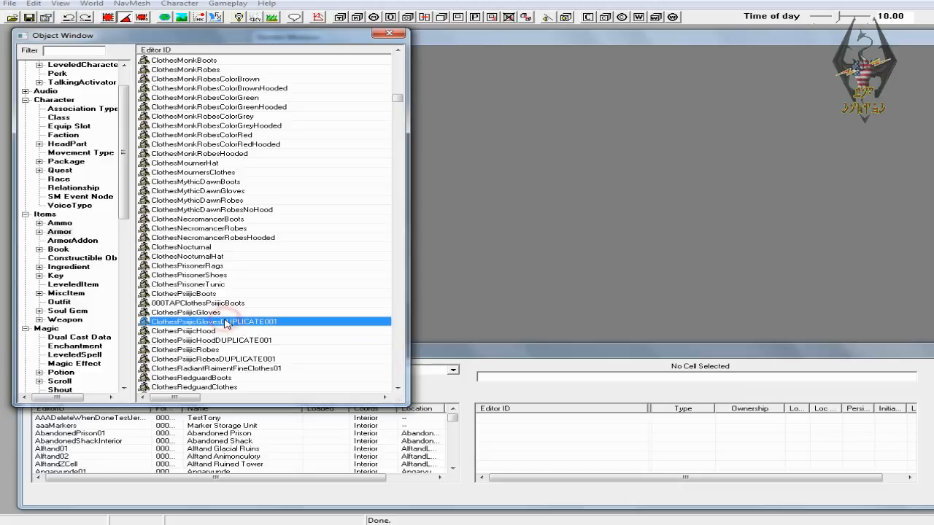
click(224, 319)
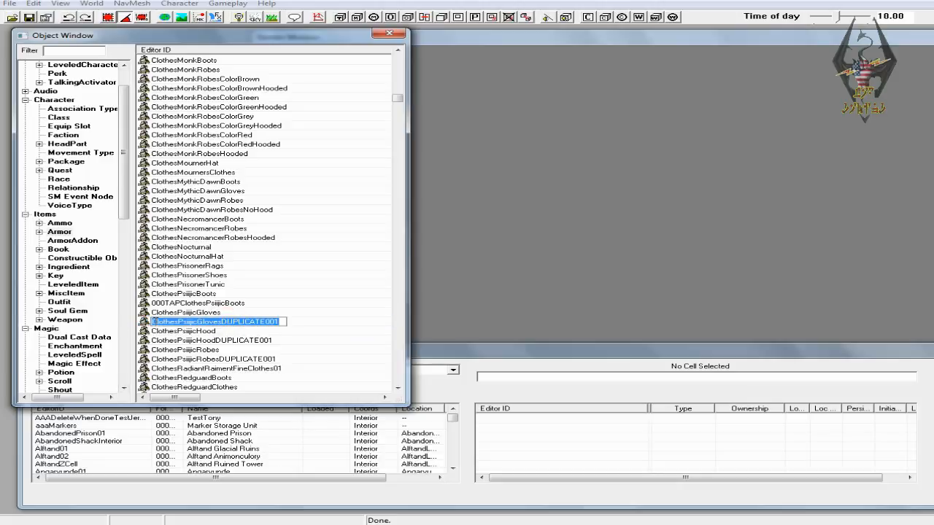
click(152, 322)
text(000)
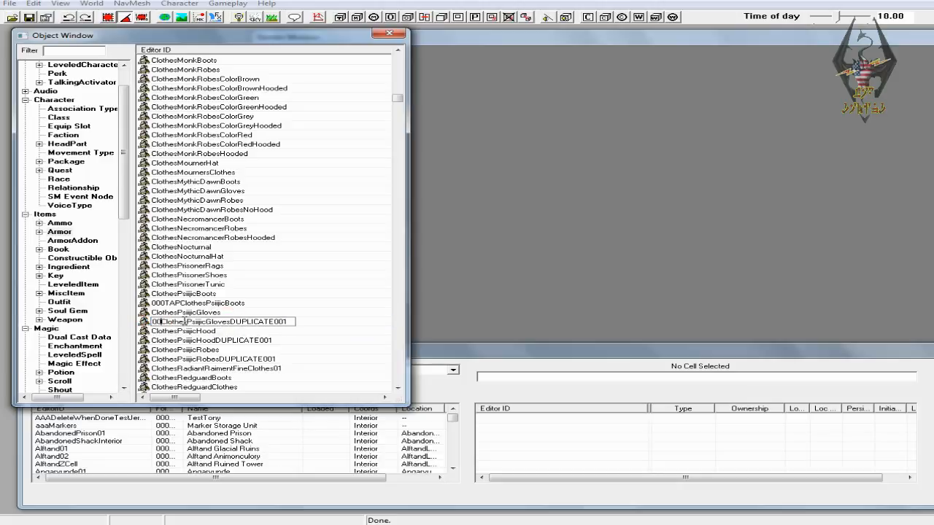
text(TAP)
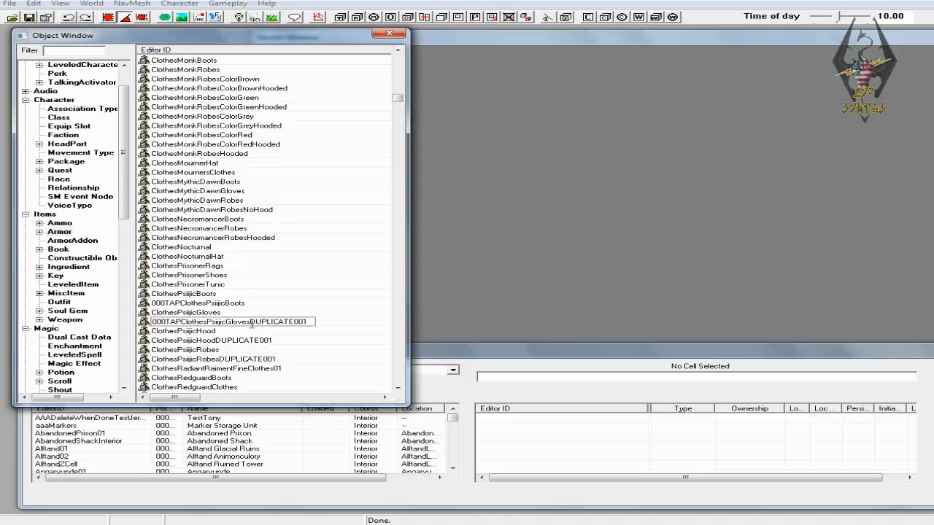
drag(254, 322, 310, 322)
key(Delete)
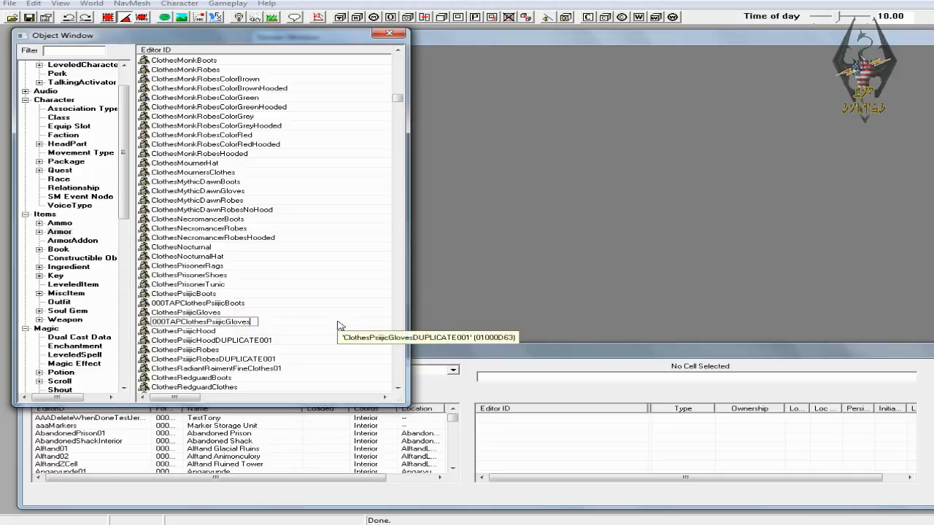
key(Return)
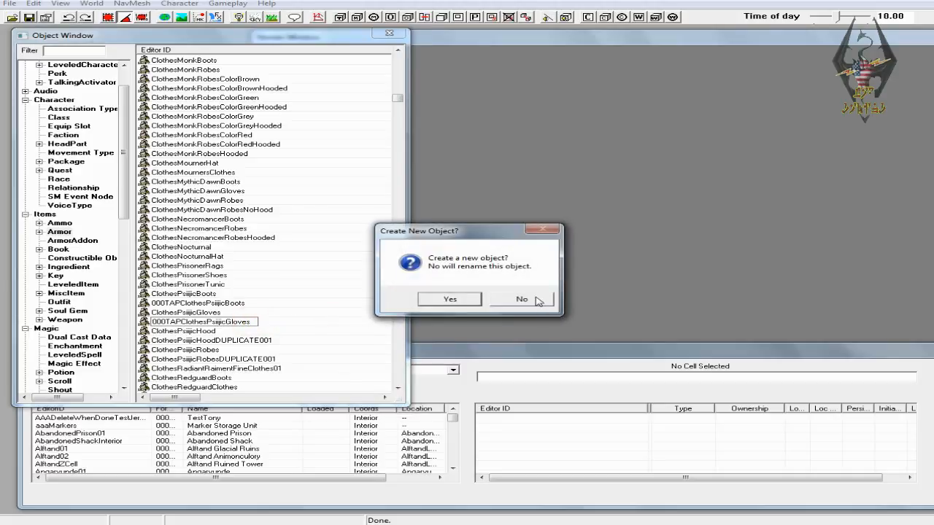
click(541, 301)
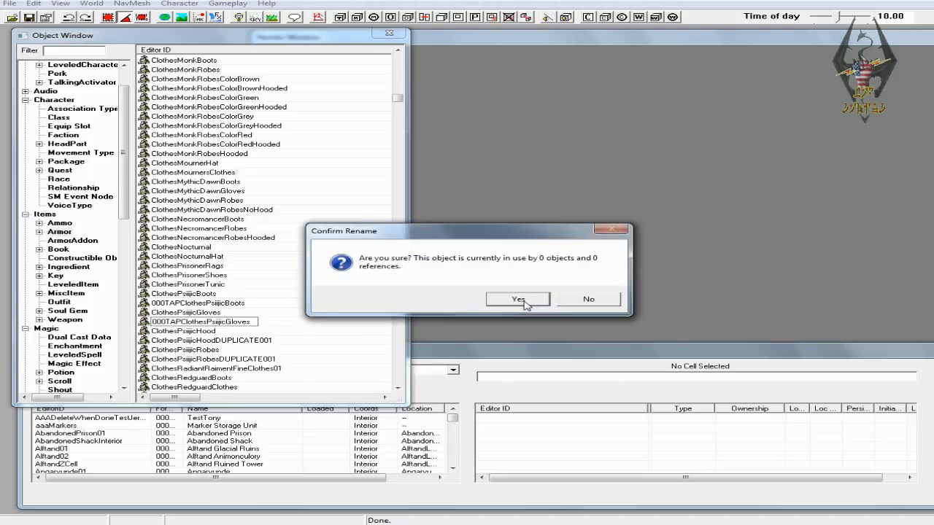
click(523, 302)
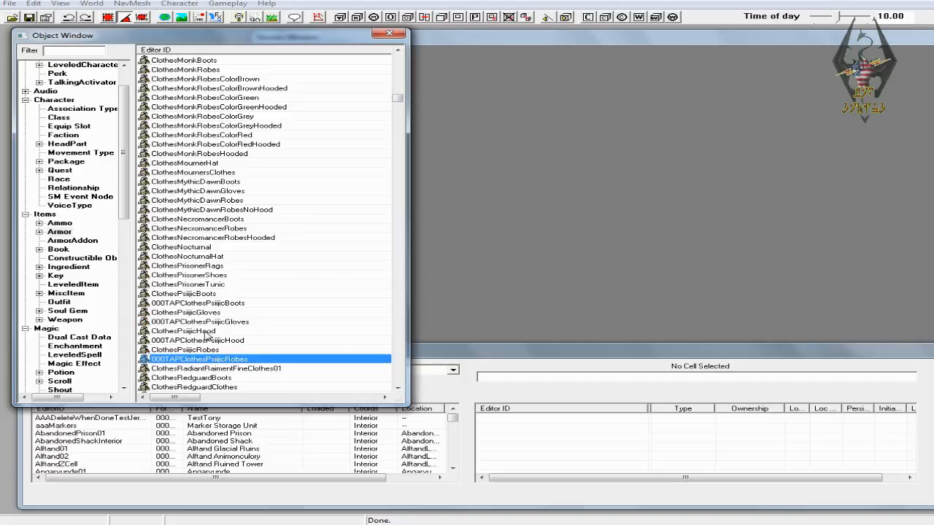
- Filter the object list by 000 across all object categories
drag(126, 154, 125, 321)
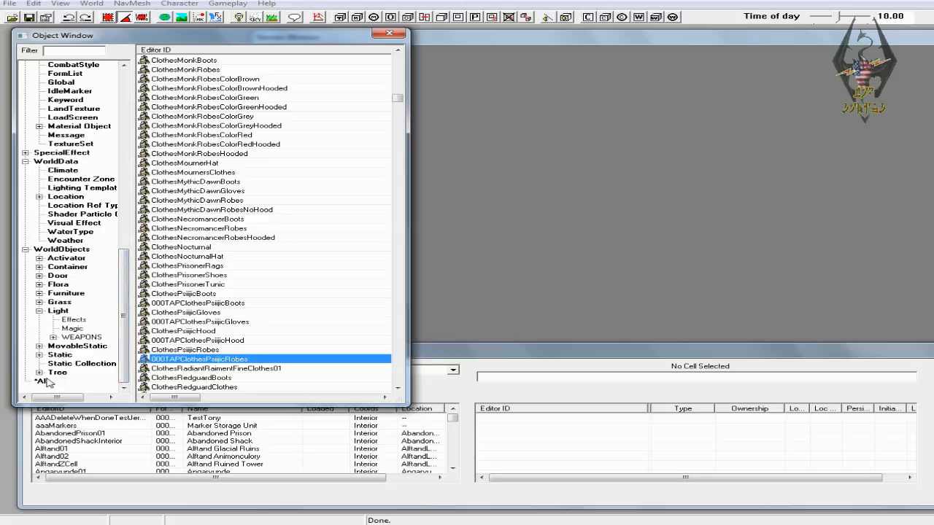
click(66, 52)
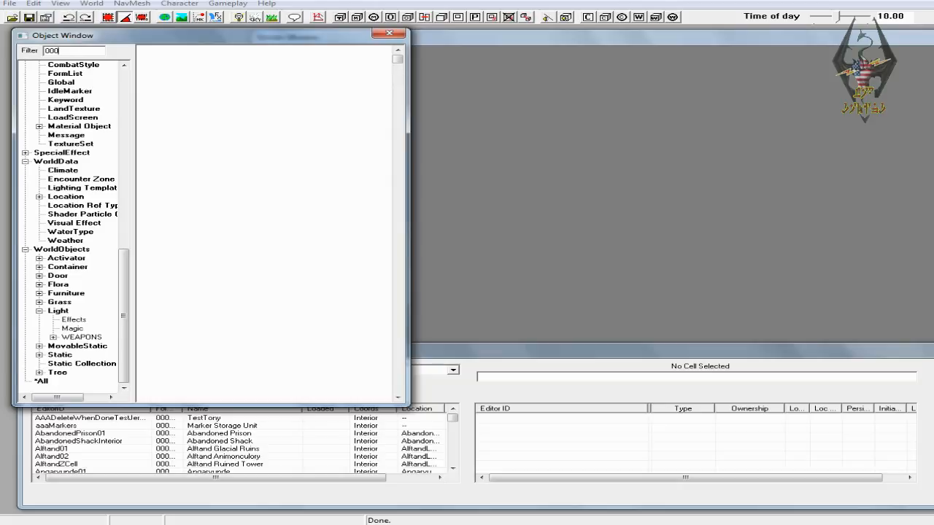
click(48, 382)
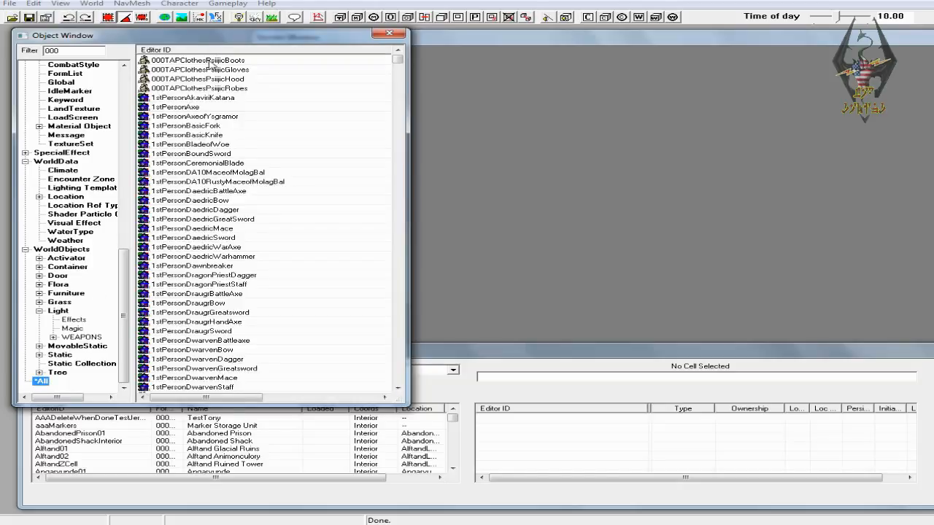
- Open the 000TAPClothesPsiijicRobes record and set its armor type to Light and its armor rating to 100
double_click(205, 88)
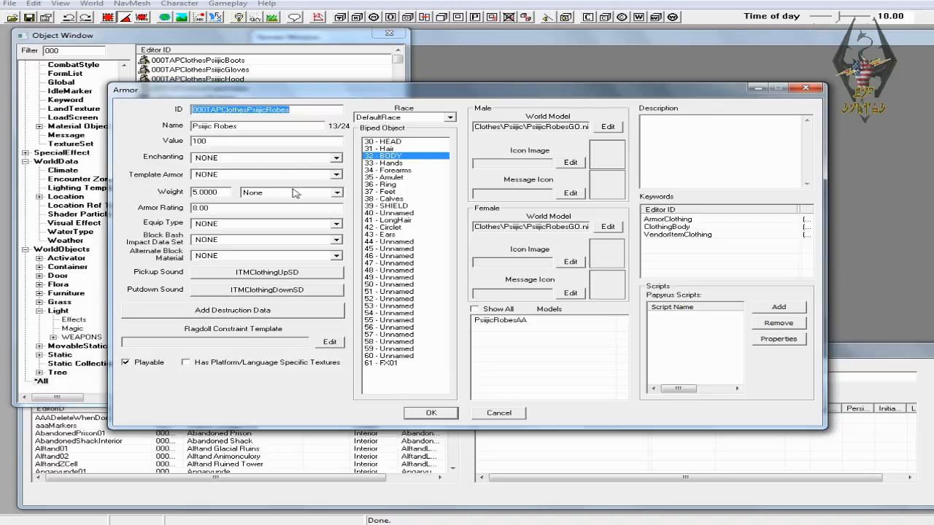
click(336, 192)
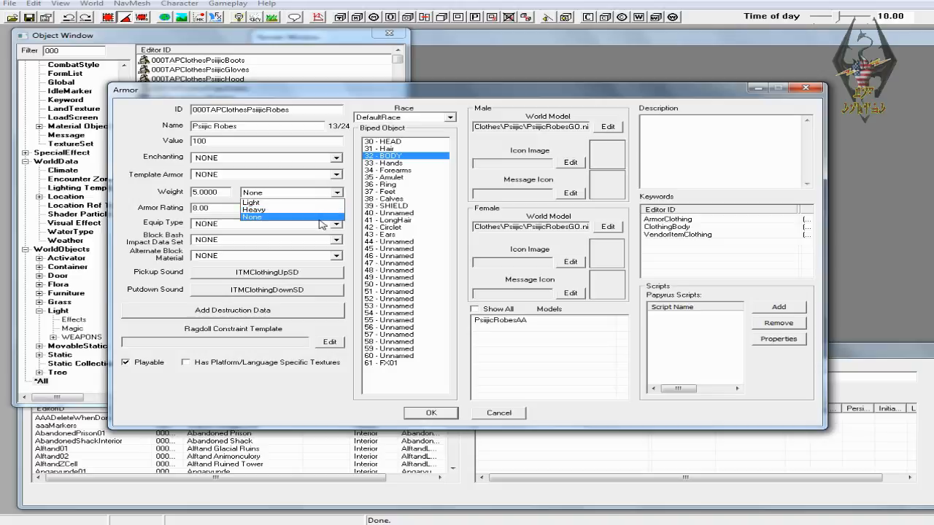
click(319, 203)
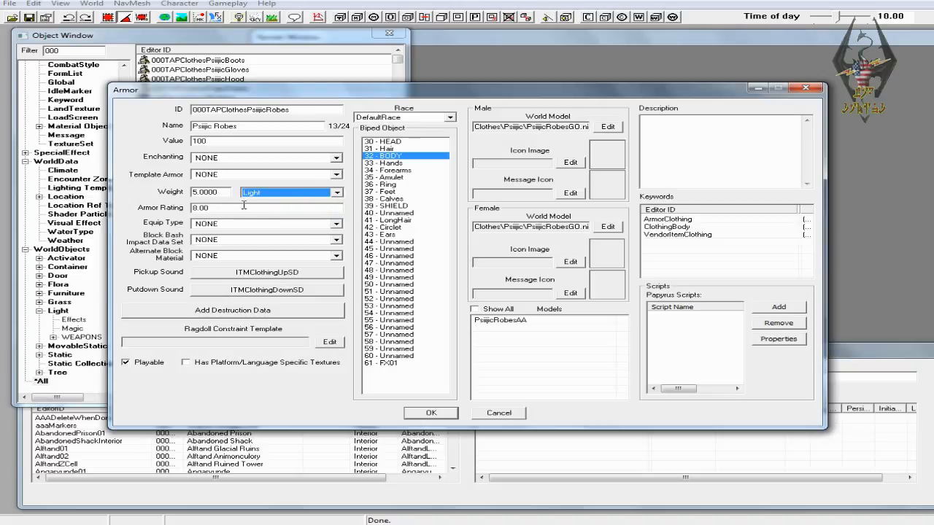
click(338, 193)
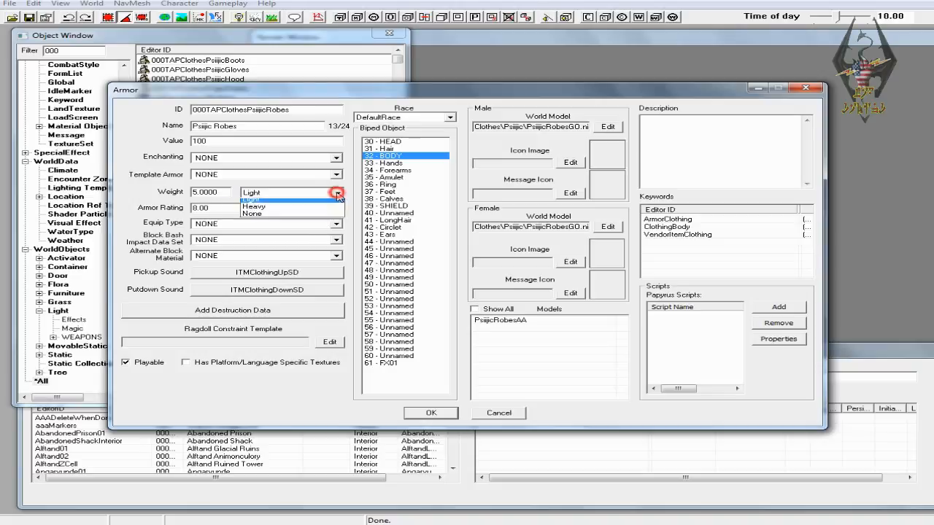
click(292, 202)
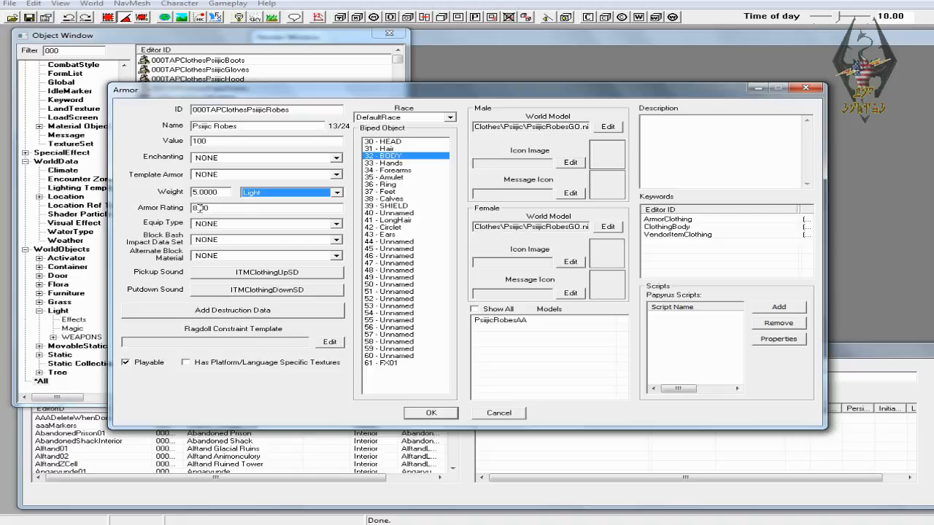
drag(195, 208, 178, 211)
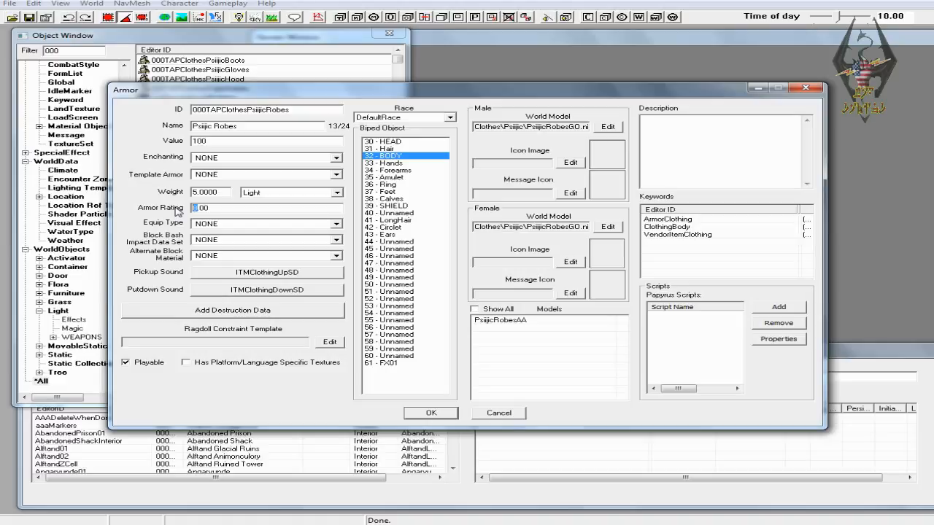
text(10)
- Check the Alternate Block Material options for the robes, keep NONE and save the record
click(336, 255)
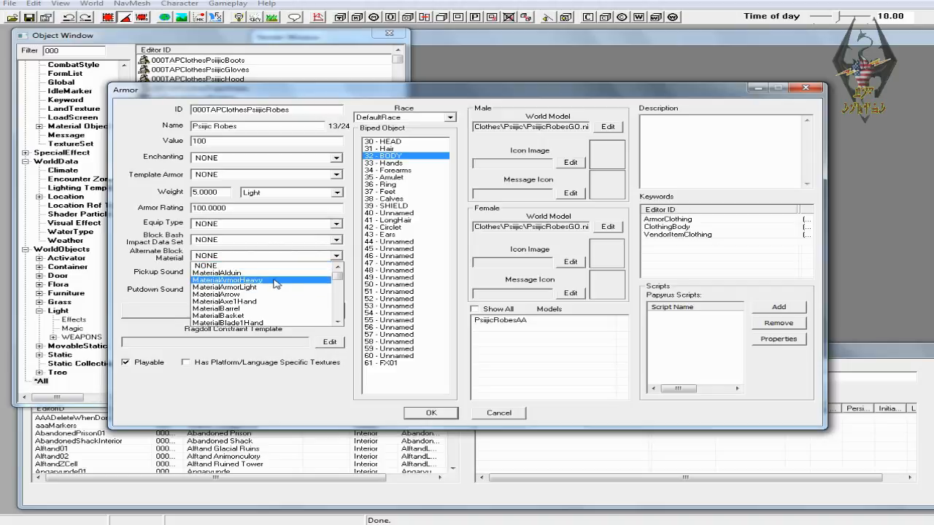
scroll(277, 292, down, 3)
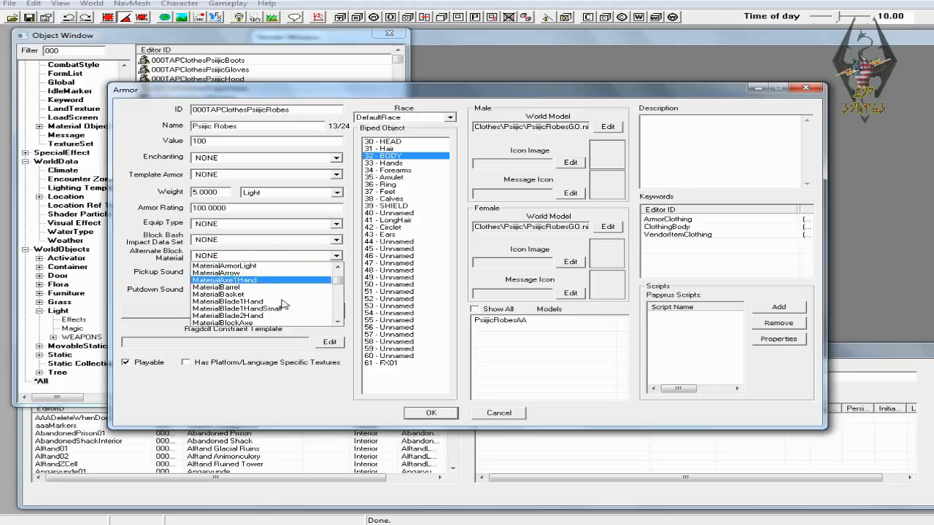
scroll(273, 275, up, 3)
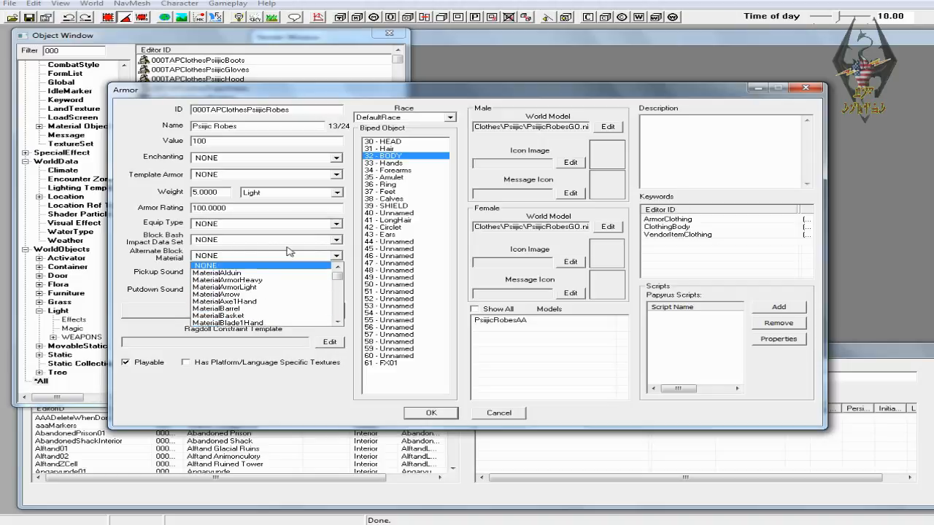
click(123, 232)
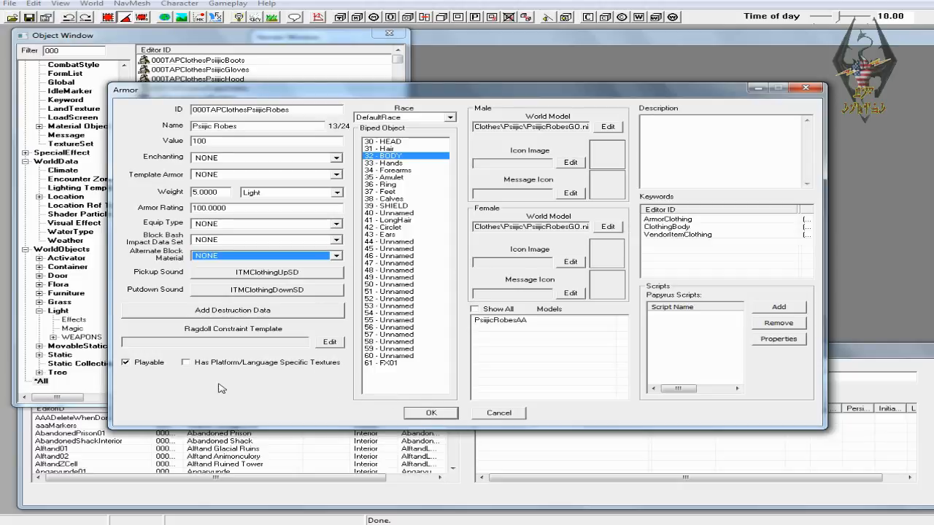
click(431, 413)
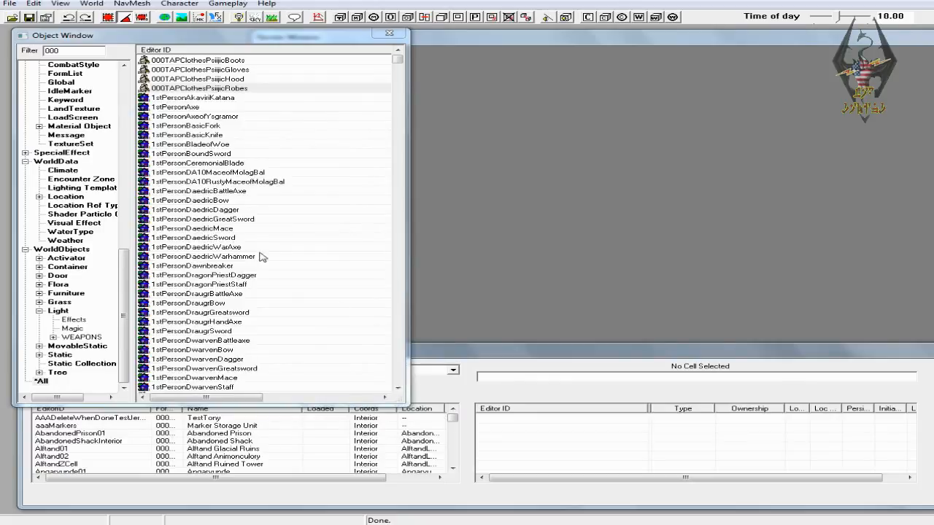
- Set 000TAPClothesPsiijicHood to Light armor with weight 2 and armor rating 50, and save the record
double_click(217, 79)
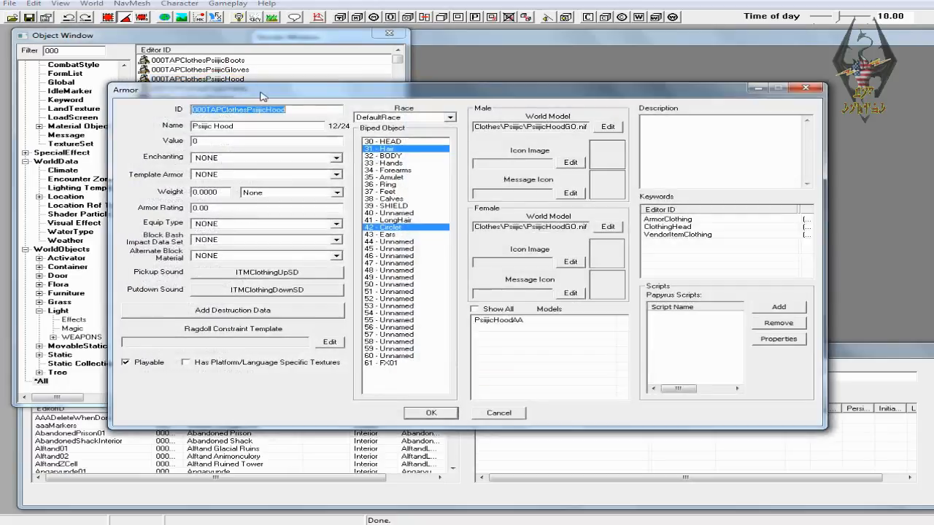
click(337, 193)
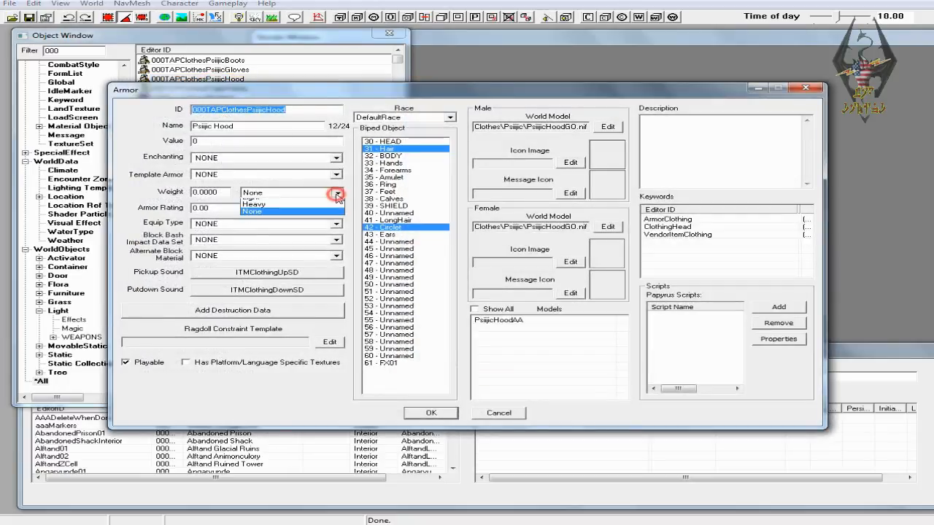
click(251, 202)
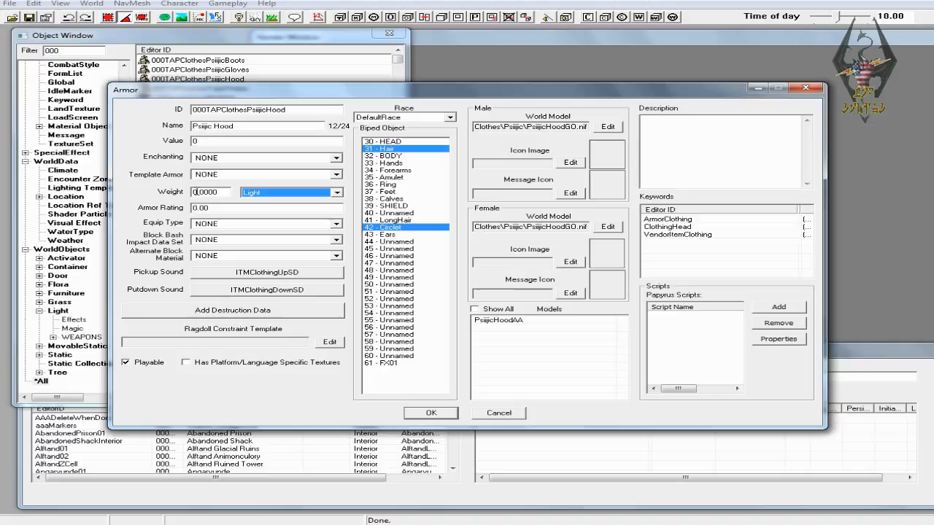
double_click(194, 192)
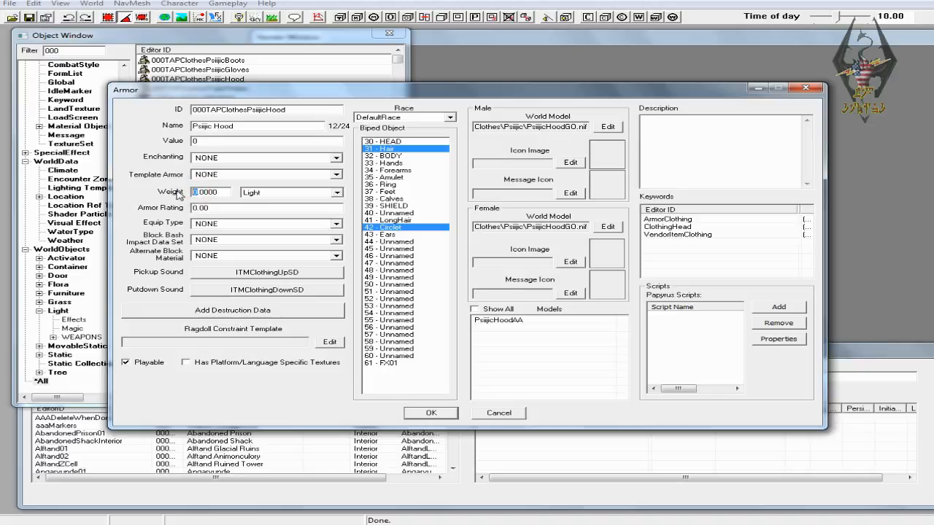
text(2)
click(230, 213)
drag(198, 209, 179, 209)
text(50)
click(422, 413)
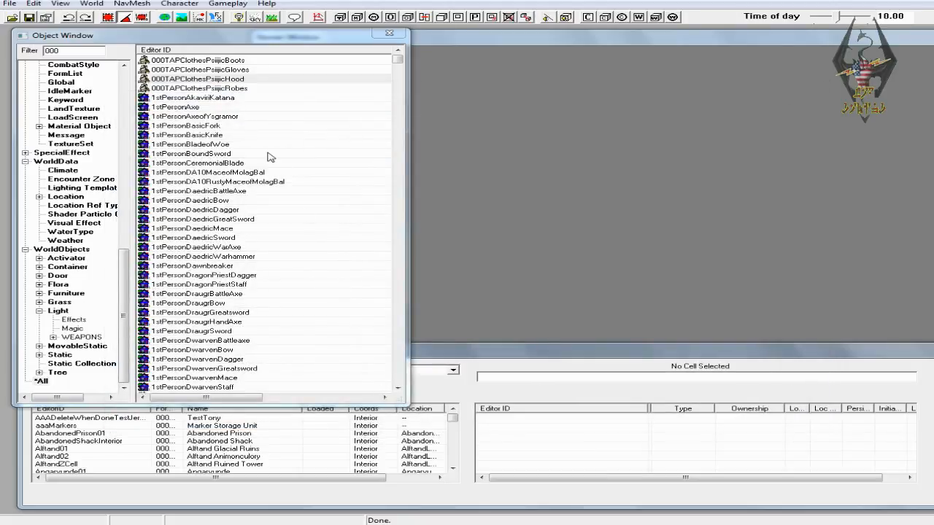
- Set 000TAPClothesPsiijicGloves to Light armor with armor rating 50 and weight 2, and save the record
double_click(218, 70)
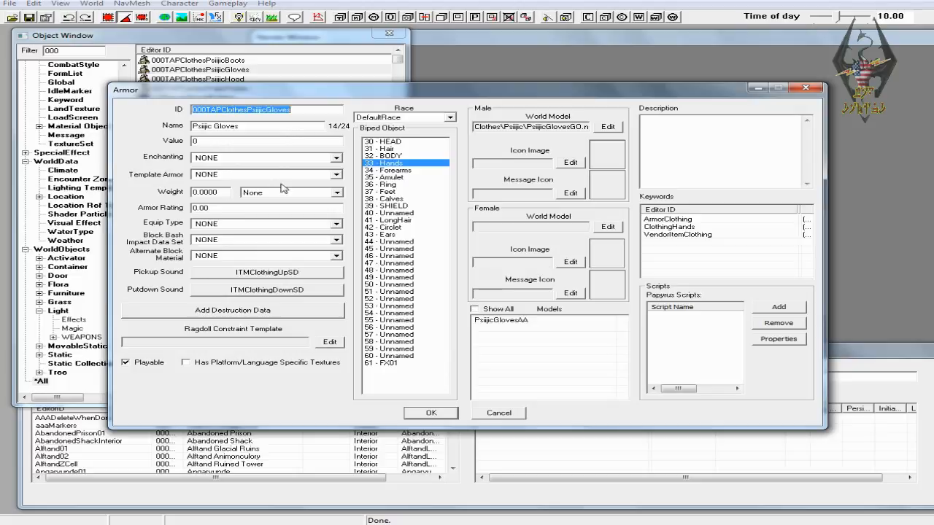
click(336, 193)
click(252, 202)
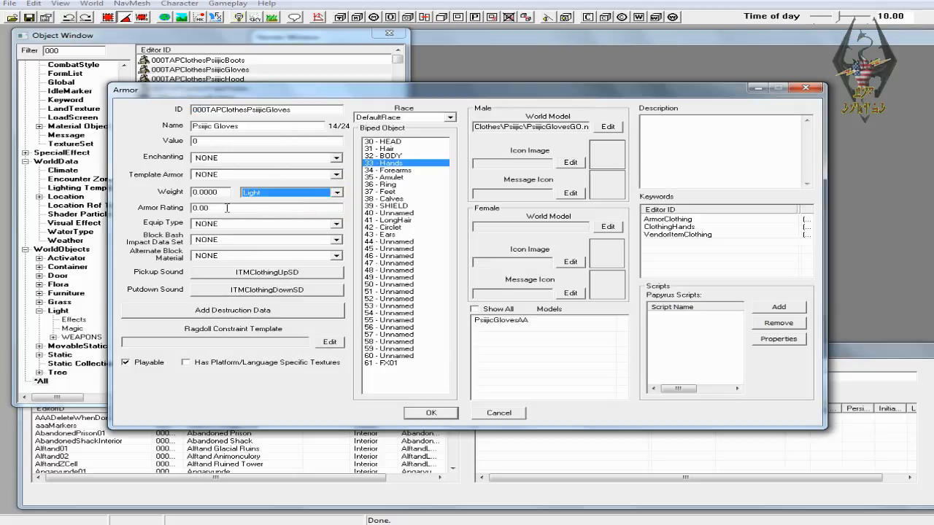
drag(197, 208, 186, 207)
text(50)
drag(199, 193, 186, 193)
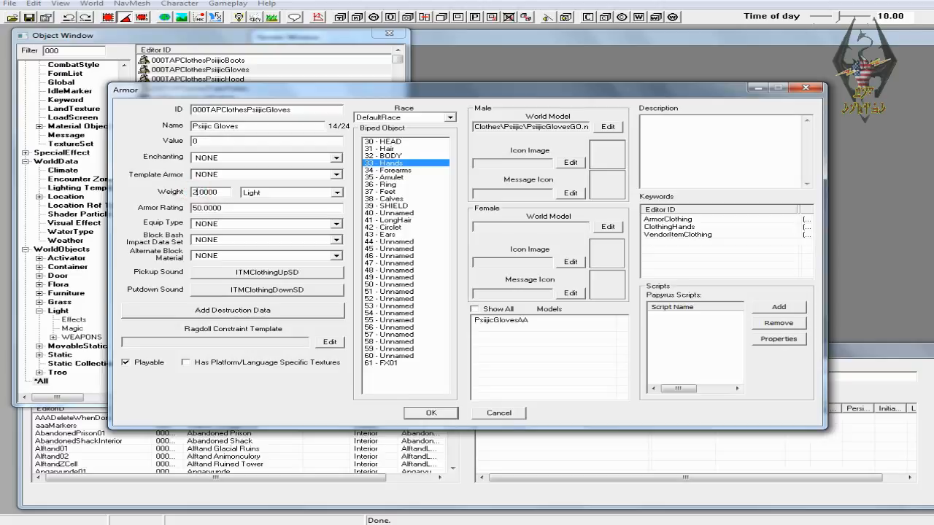
text(2)
click(430, 413)
- Open the 000TAPClothesPsiijicBoots record and set it to Light armor with weight 3 and armor rating 50
double_click(239, 60)
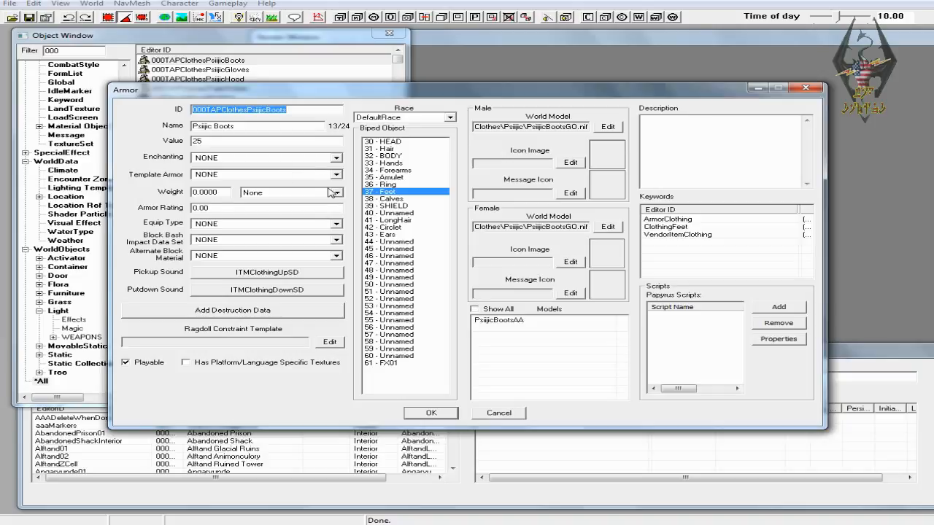
click(339, 194)
click(332, 202)
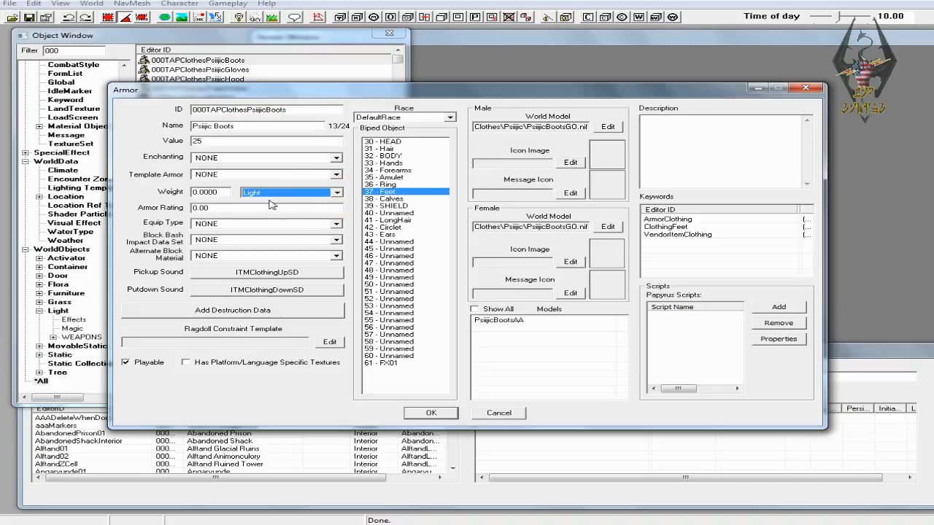
click(195, 192)
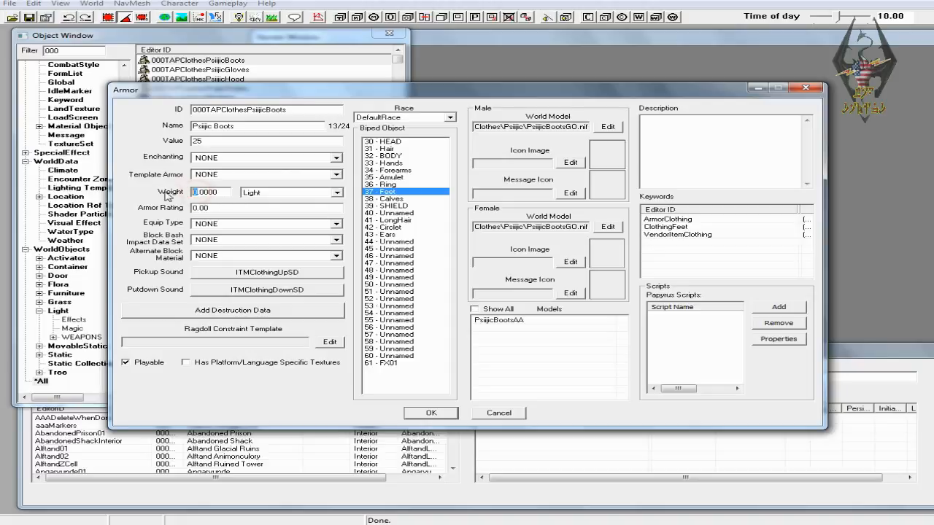
text(3)
drag(198, 208, 181, 212)
text(50)
- Check the Template Armor options for the Psiijic boots, keep NONE and save the record
click(337, 176)
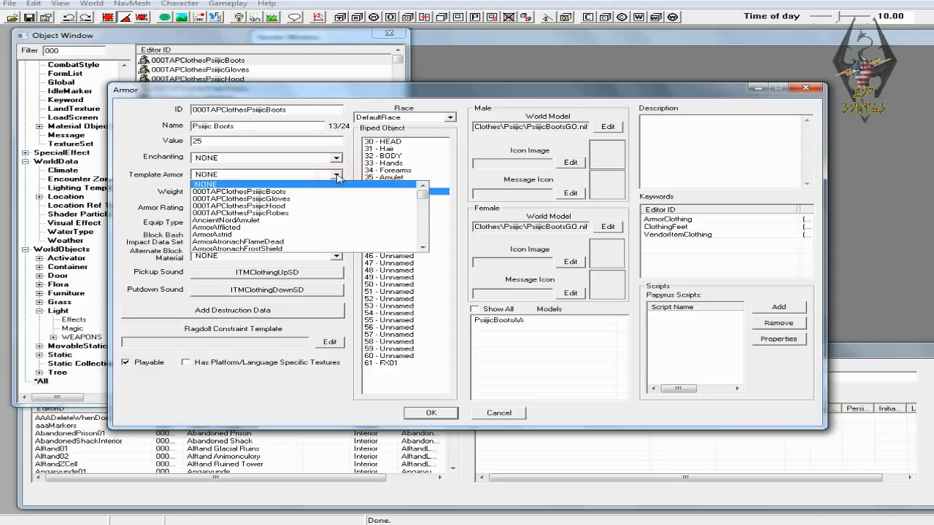
scroll(316, 205, down, 1)
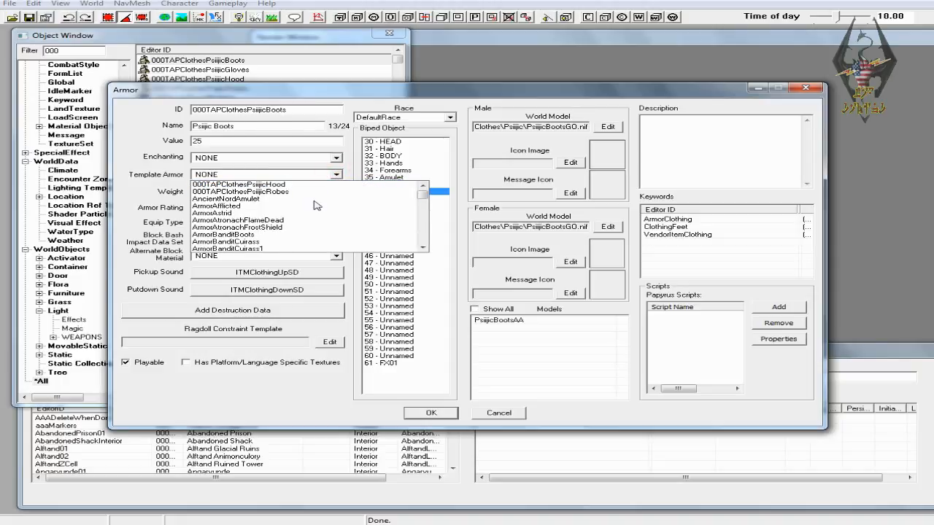
scroll(316, 205, down, 2)
scroll(315, 205, down, 8)
scroll(316, 205, down, 1)
scroll(316, 205, down, 3)
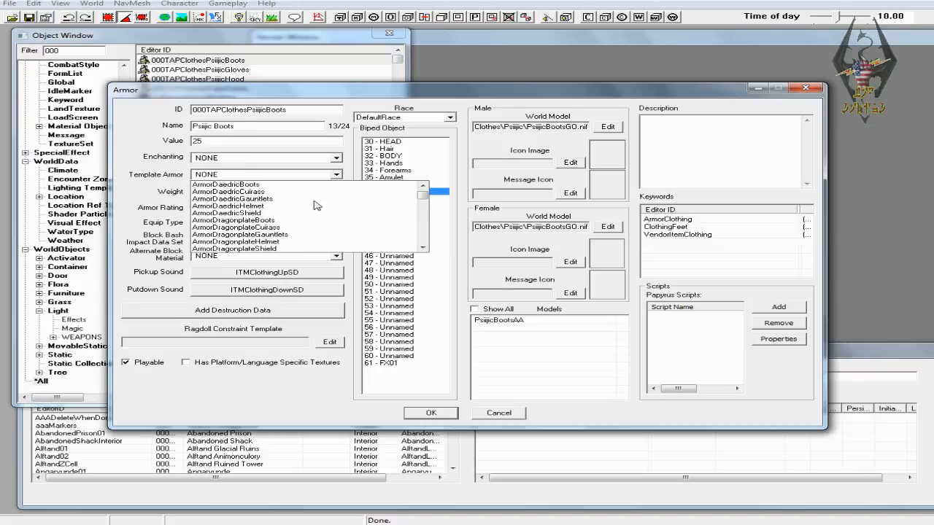
click(139, 133)
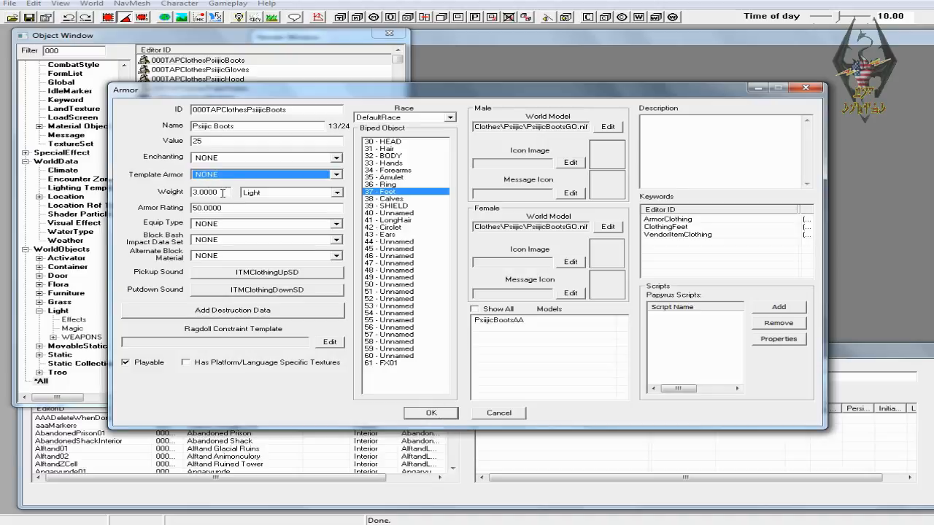
click(431, 413)
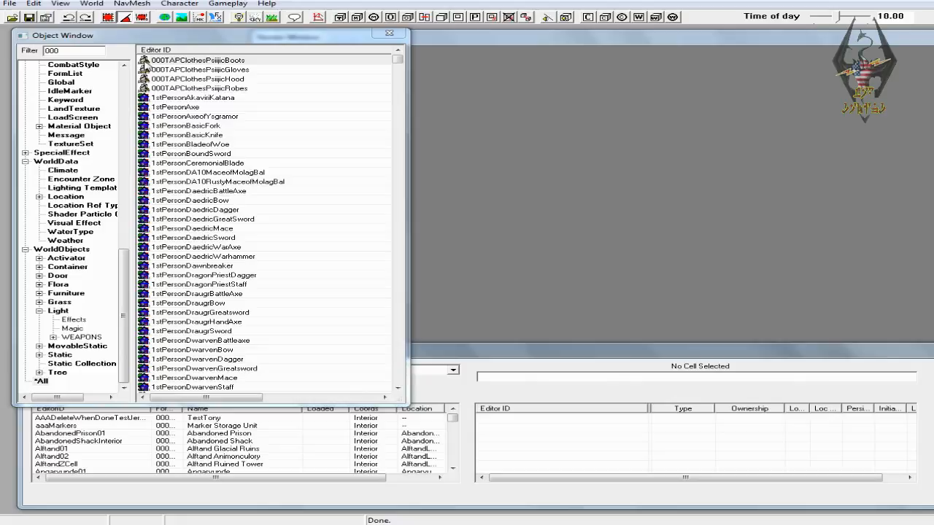
- Filter the object list by "REcipe" and duplicate RecipeArmorLeatherBoots
drag(42, 50, 129, 57)
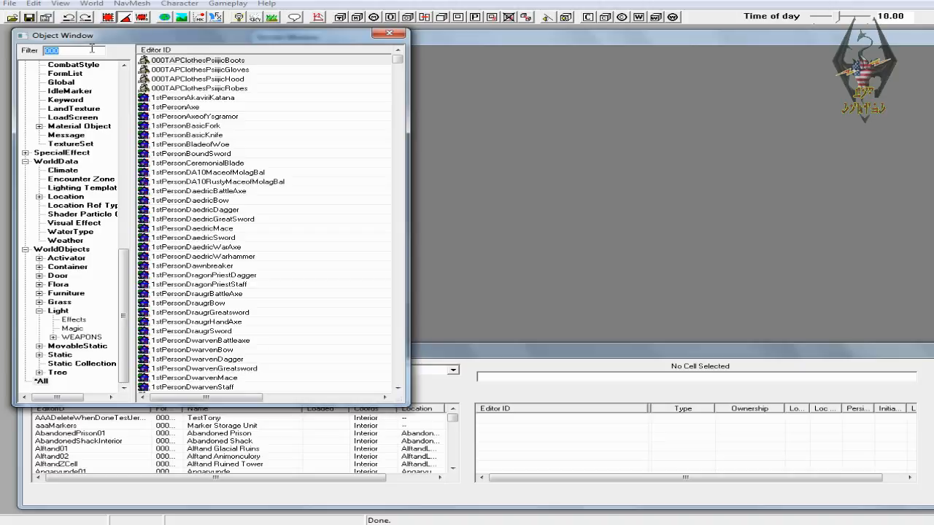
text(RE)
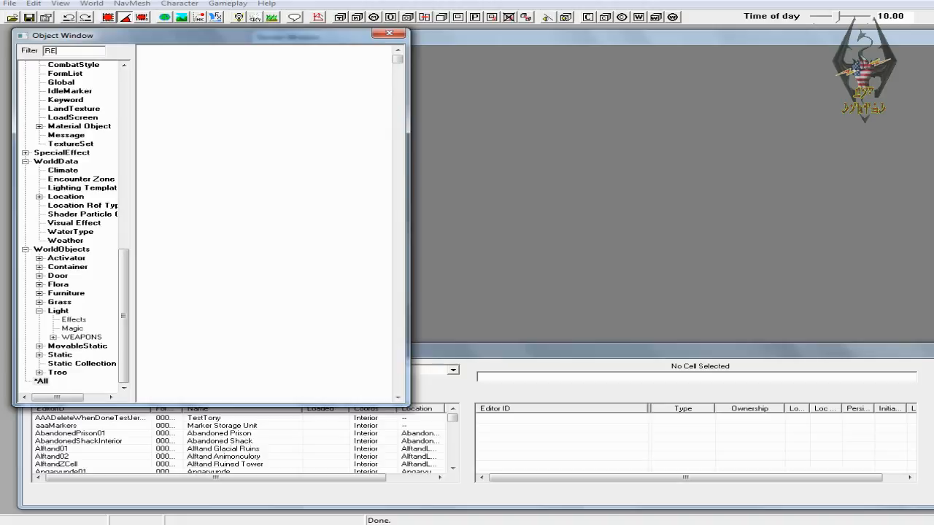
text(cipe)
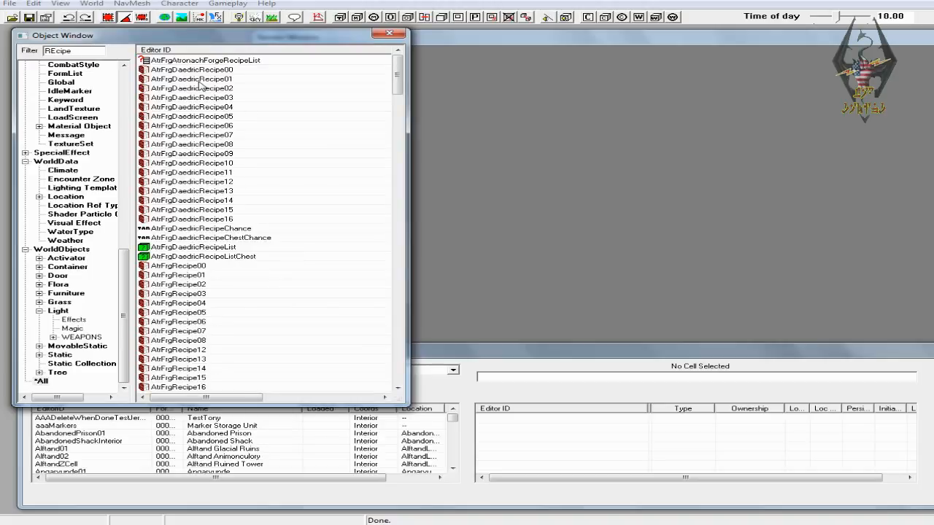
drag(398, 81, 402, 177)
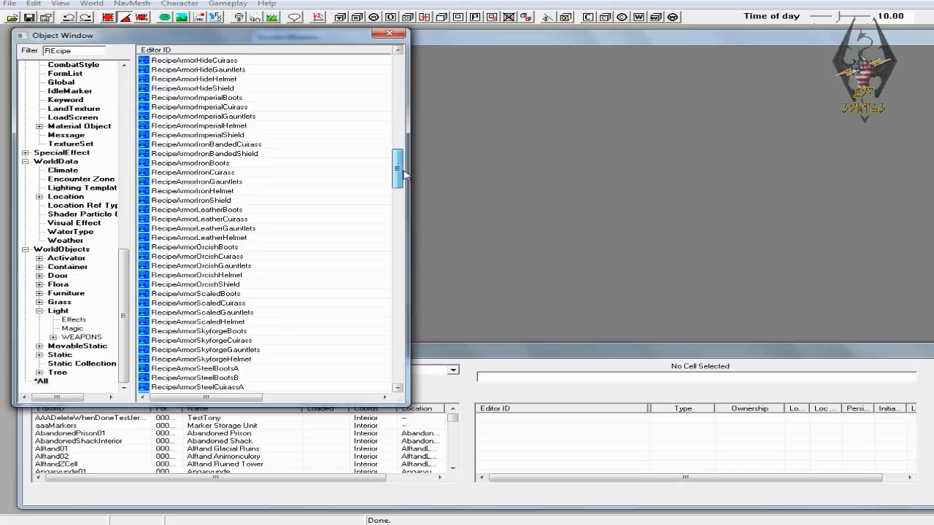
click(219, 210)
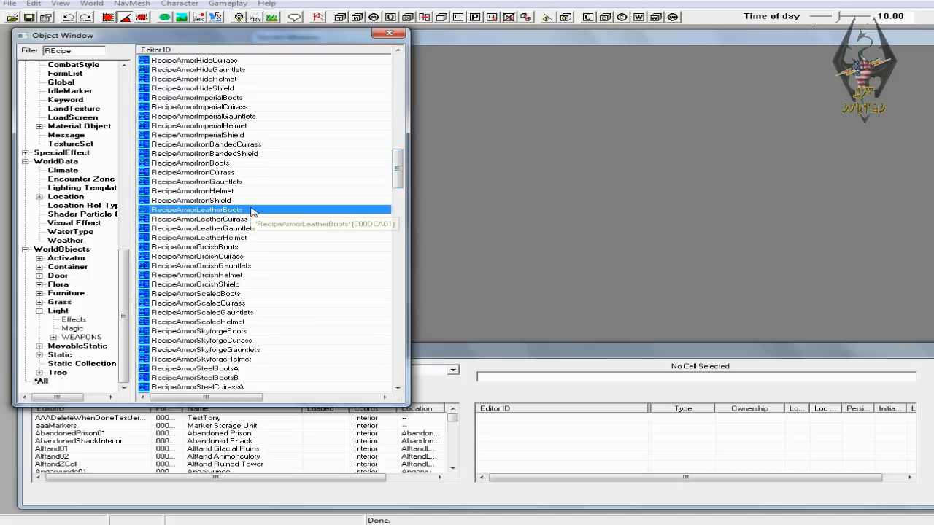
right_click(247, 209)
click(292, 239)
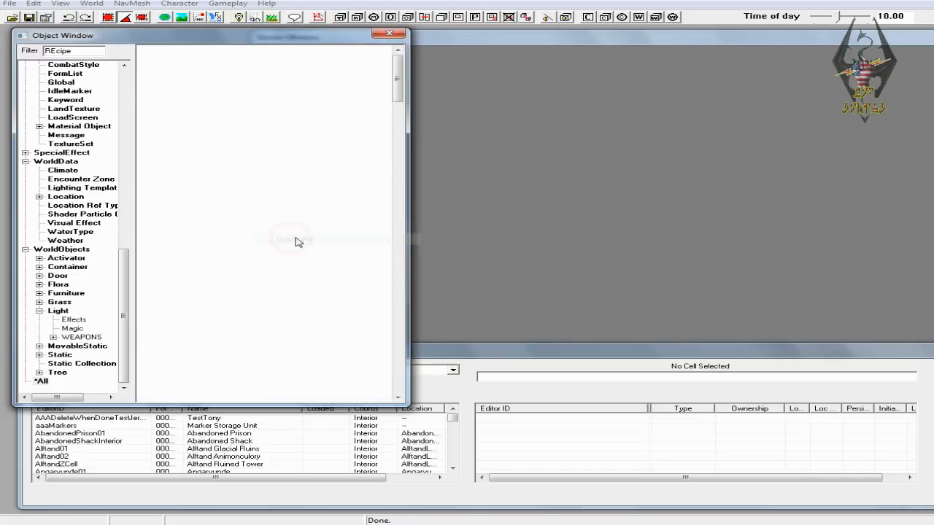
- Duplicate the RecipeArmorLeatherCuirass, RecipeArmorLeatherGauntlets and RecipeArmorLeatherHelmet records
click(237, 229)
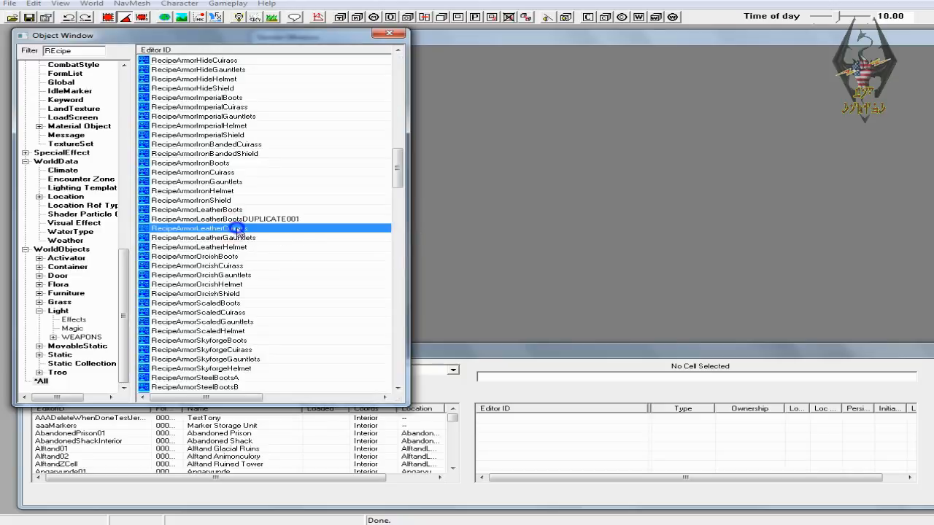
right_click(239, 231)
click(277, 257)
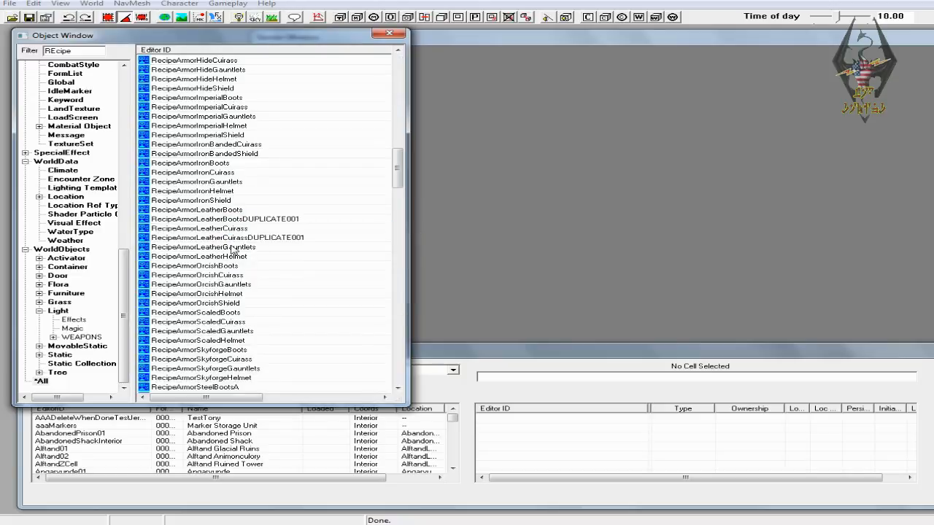
click(235, 248)
right_click(232, 248)
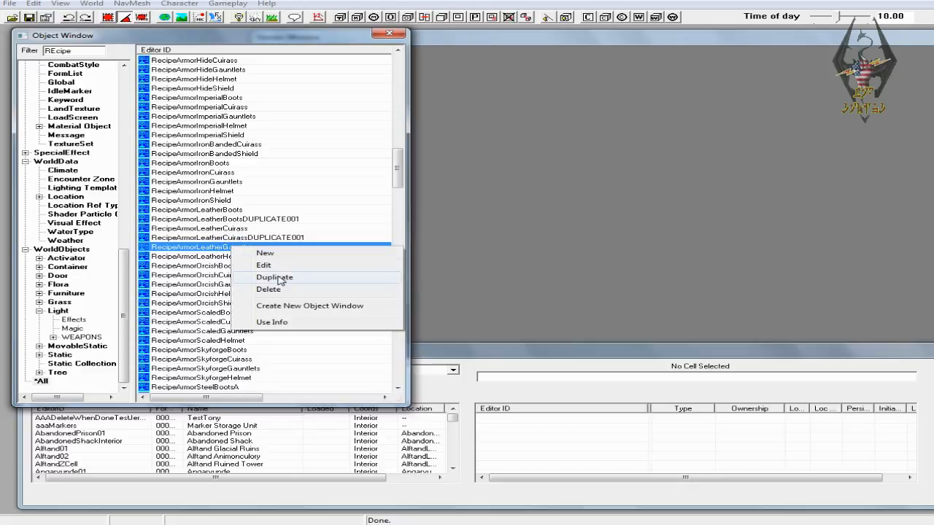
click(279, 278)
click(232, 267)
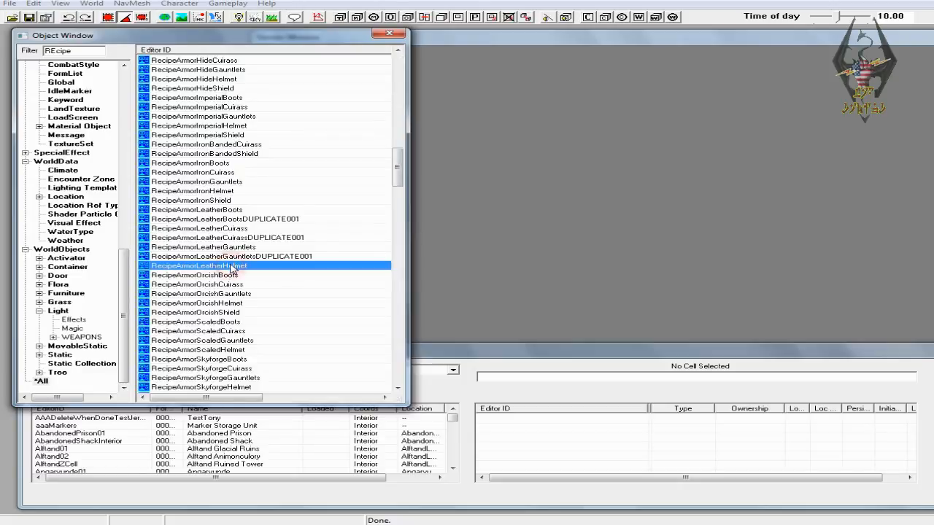
right_click(232, 268)
click(276, 299)
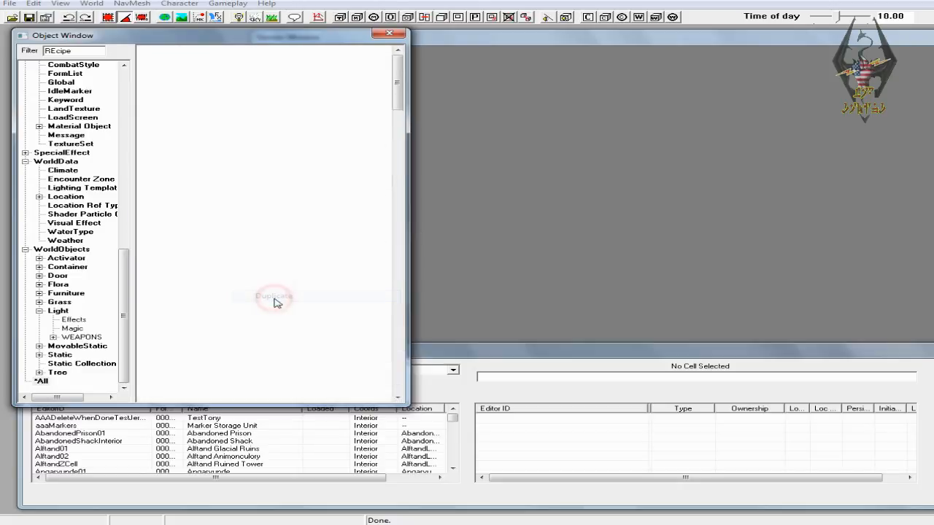
- Remove the DUPLICATE001 suffix from the copied leather boots recipe's ID and prefix the ID with 000TAP
click(260, 221)
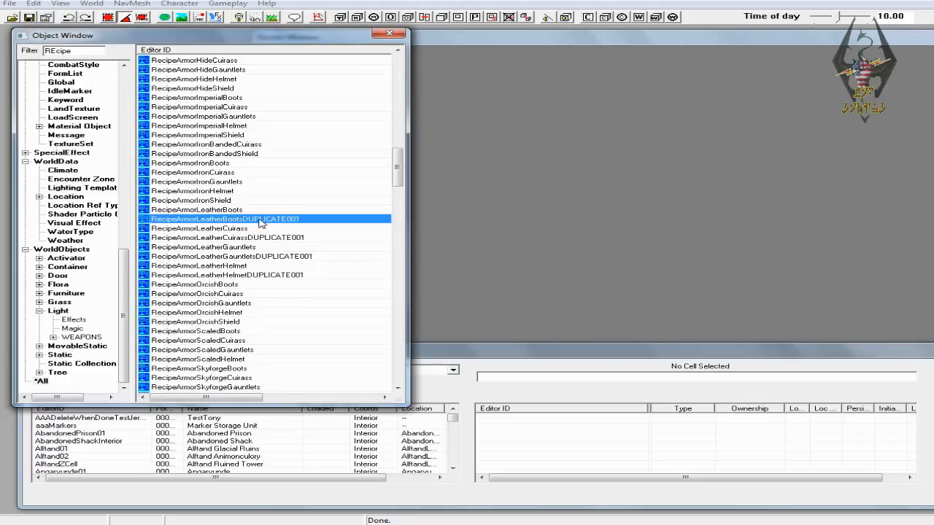
click(260, 219)
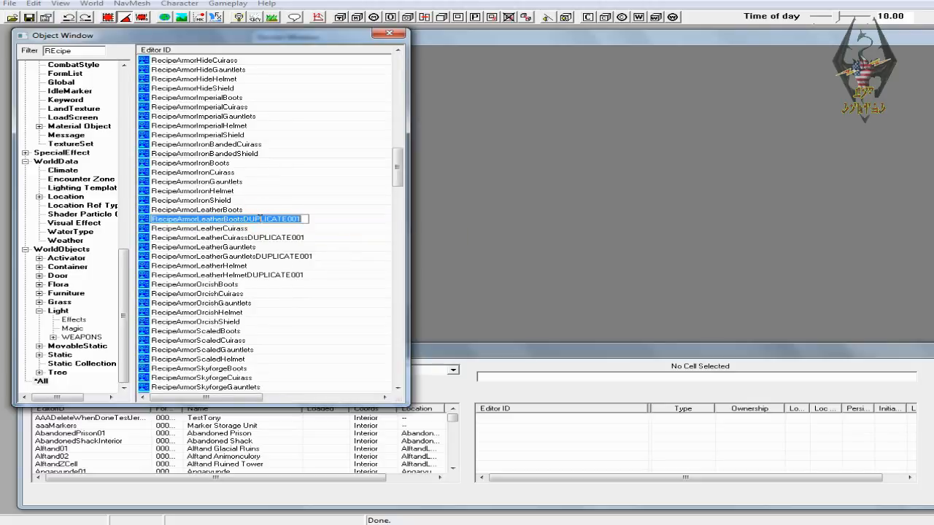
click(245, 218)
key(shift+End)
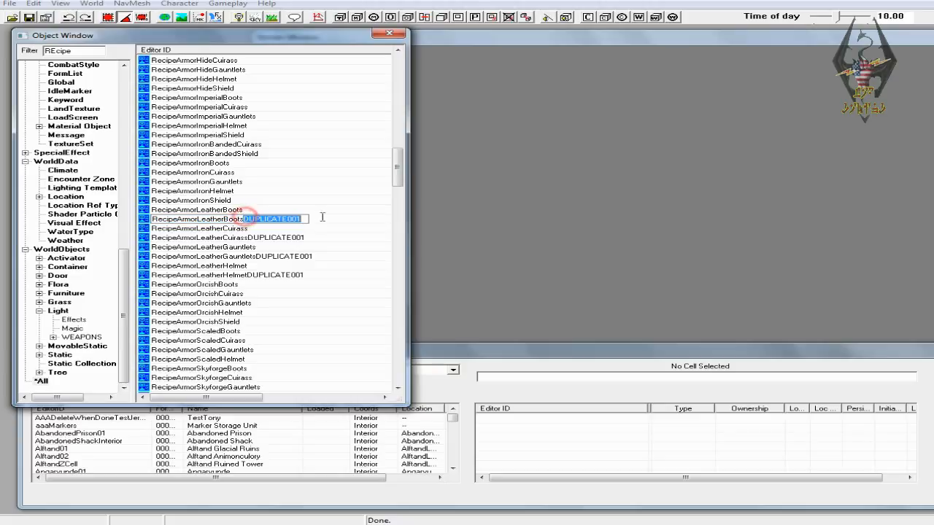
key(Delete)
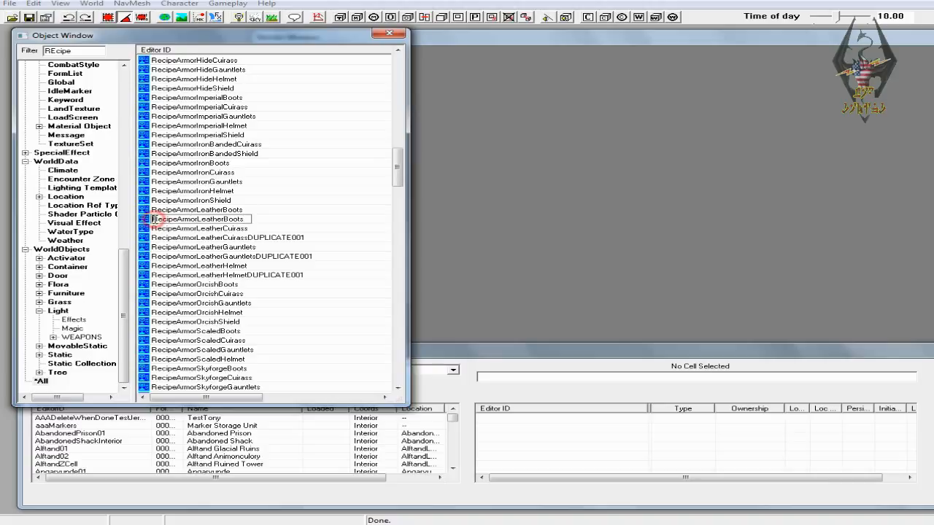
text(000TA)
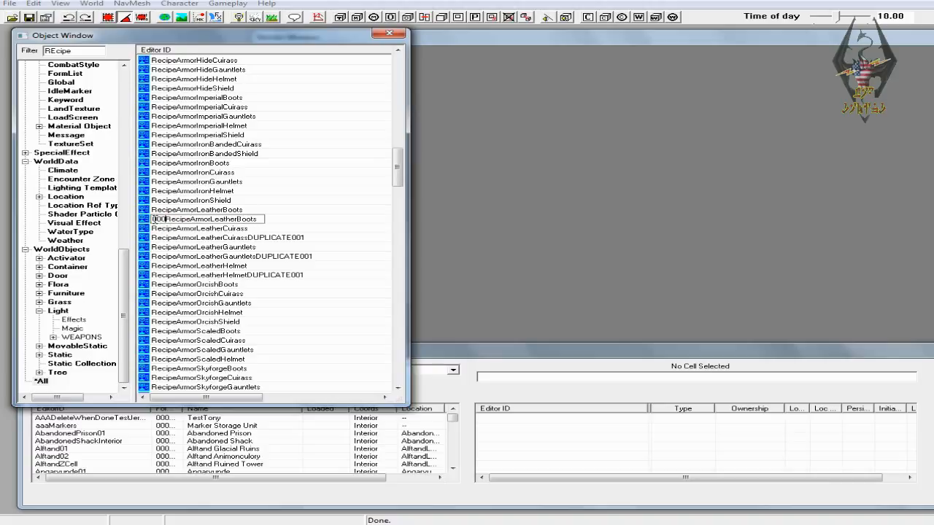
text(P)
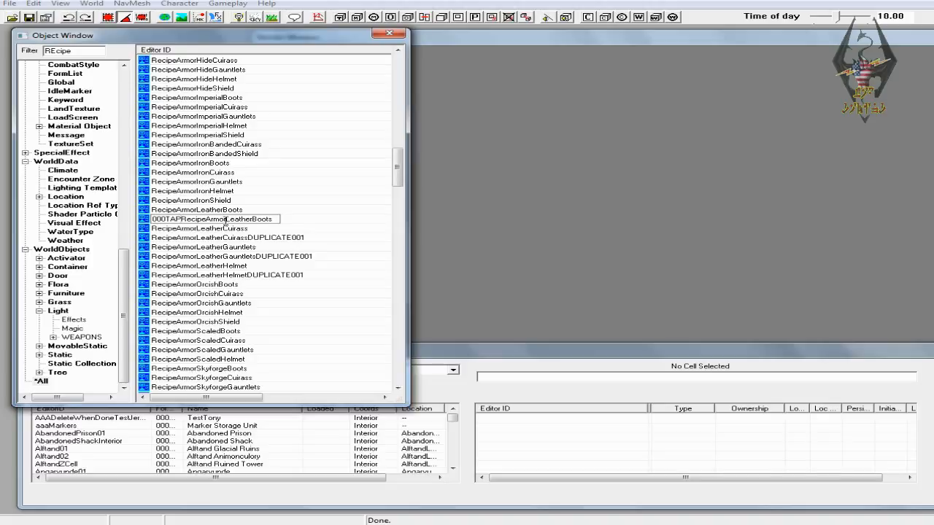
- Replace Leather with PY in the copied boots recipe's ID and confirm the rename to 000TAPRecipeArmorPYBoots
drag(225, 220, 245, 219)
click(231, 219)
drag(226, 219, 255, 218)
text(PY)
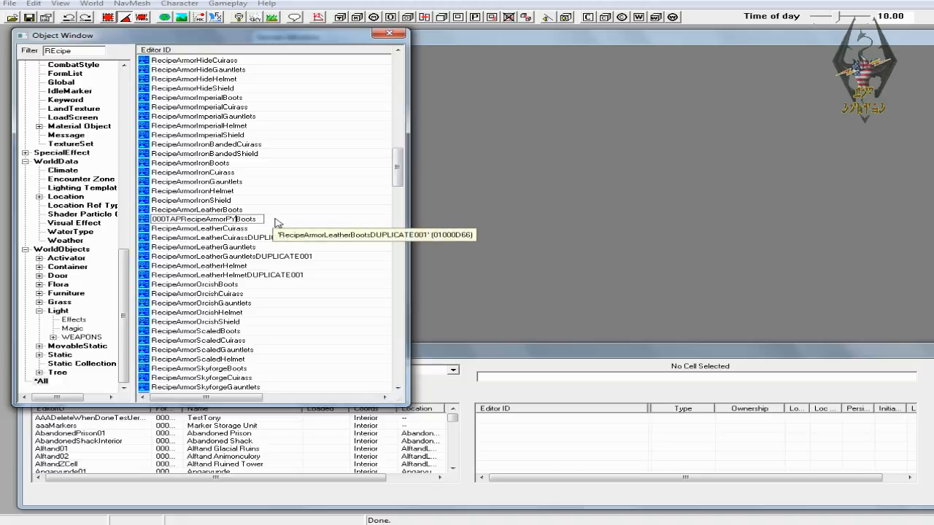
key(Return)
key(Return)
click(522, 301)
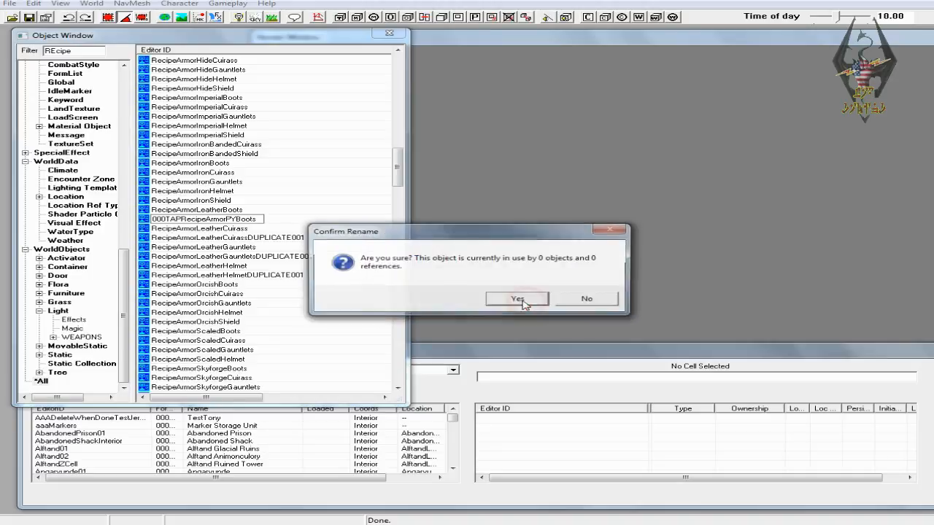
click(450, 298)
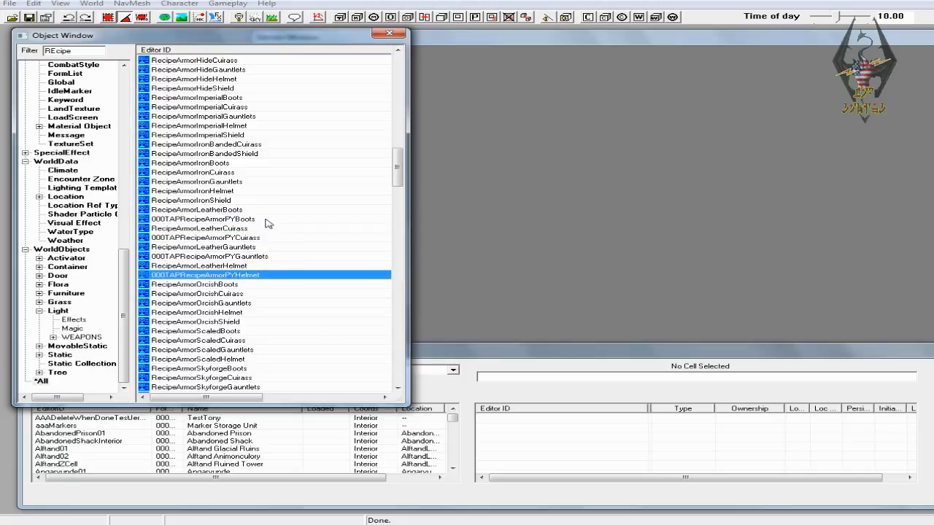
- Filter the object list by "Temper" and duplicate TemperArmorLeatherBoots
drag(74, 53, 40, 52)
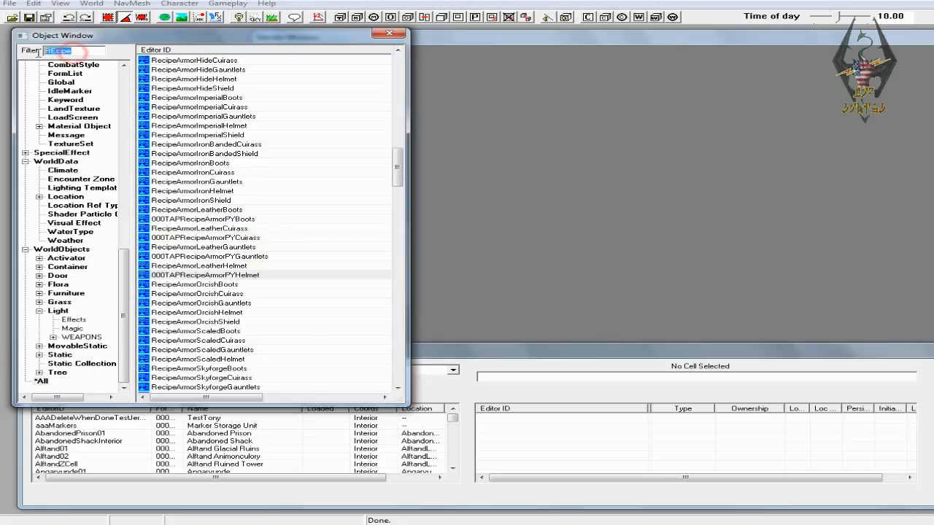
text(Temper)
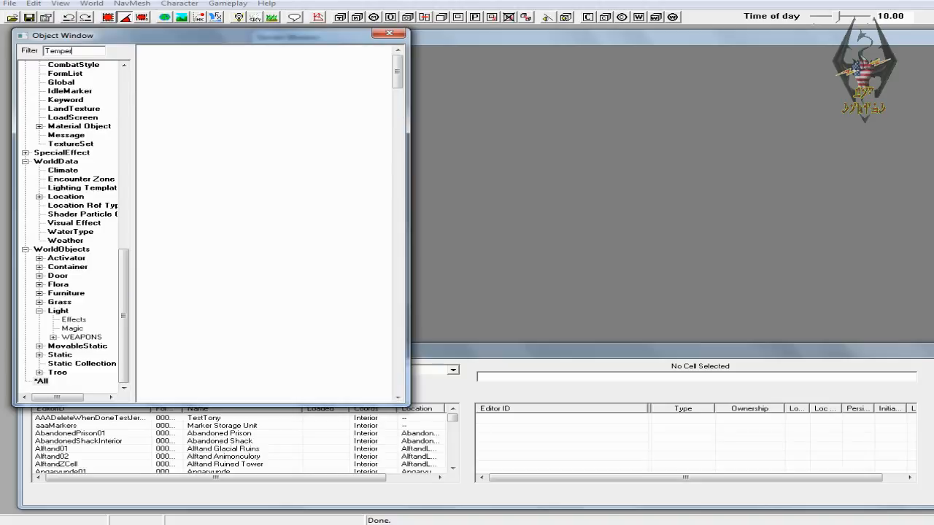
click(223, 267)
scroll(232, 267, down, 9)
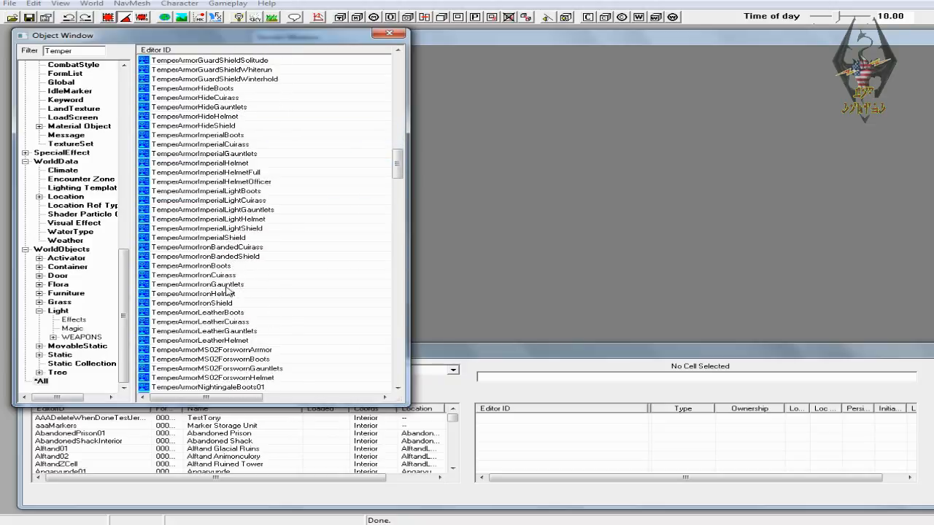
click(217, 314)
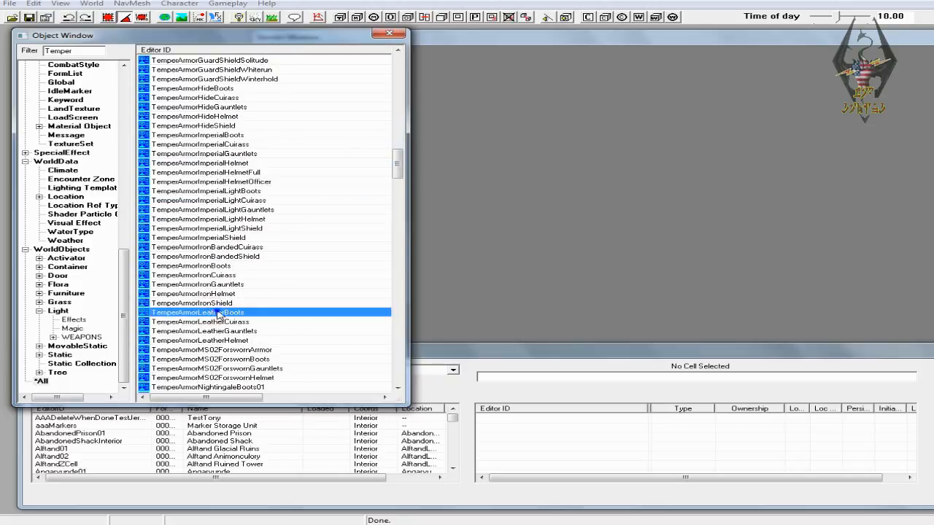
right_click(234, 312)
click(267, 342)
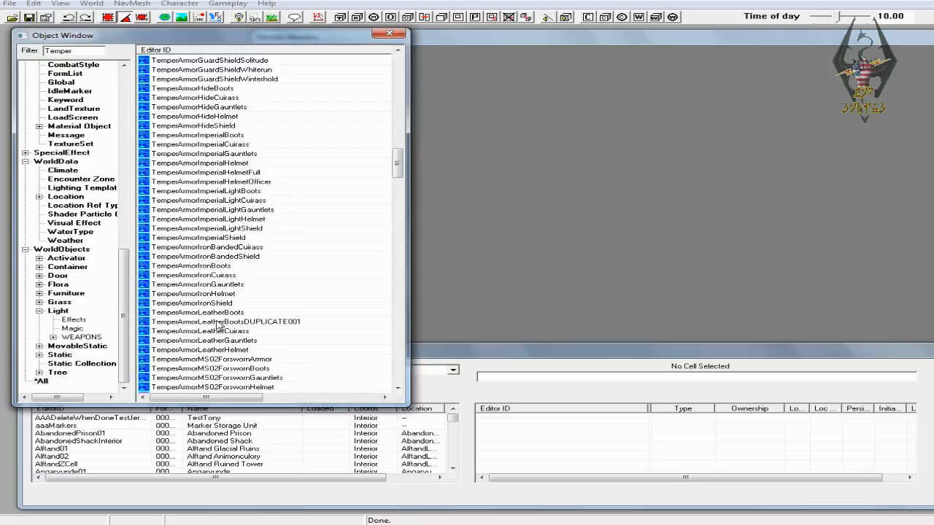
- Duplicate the TemperArmorLeatherCuirass, TemperArmorLeatherGauntlets and TemperArmorLeatherHelmet records
click(226, 333)
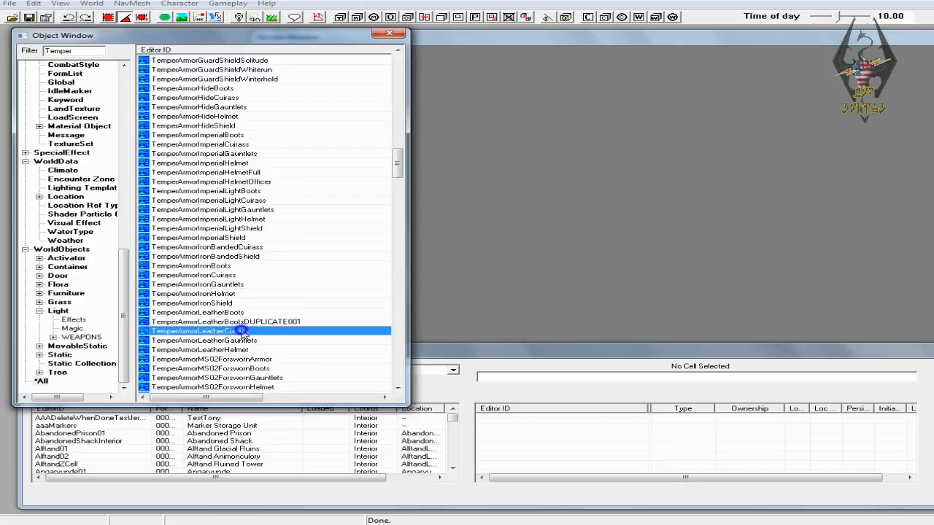
right_click(239, 330)
click(285, 362)
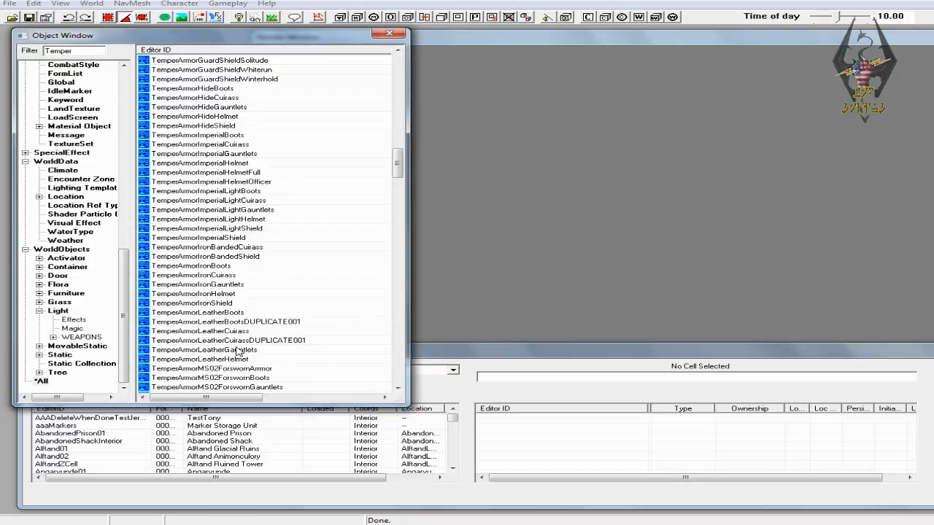
click(234, 352)
right_click(235, 351)
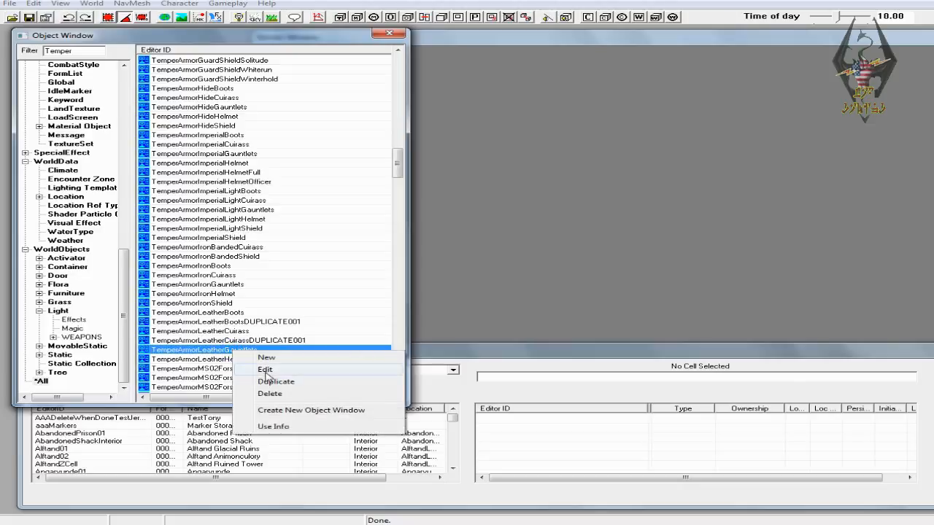
click(277, 382)
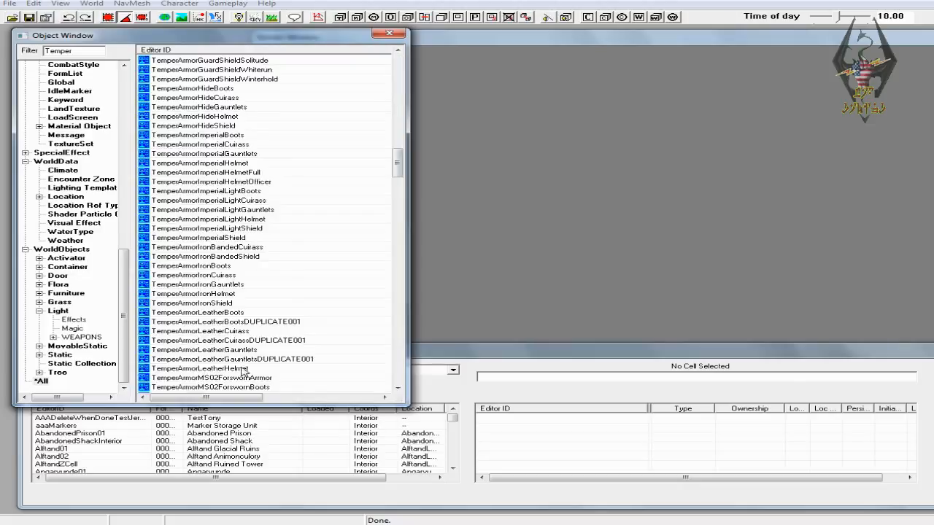
click(239, 369)
right_click(240, 369)
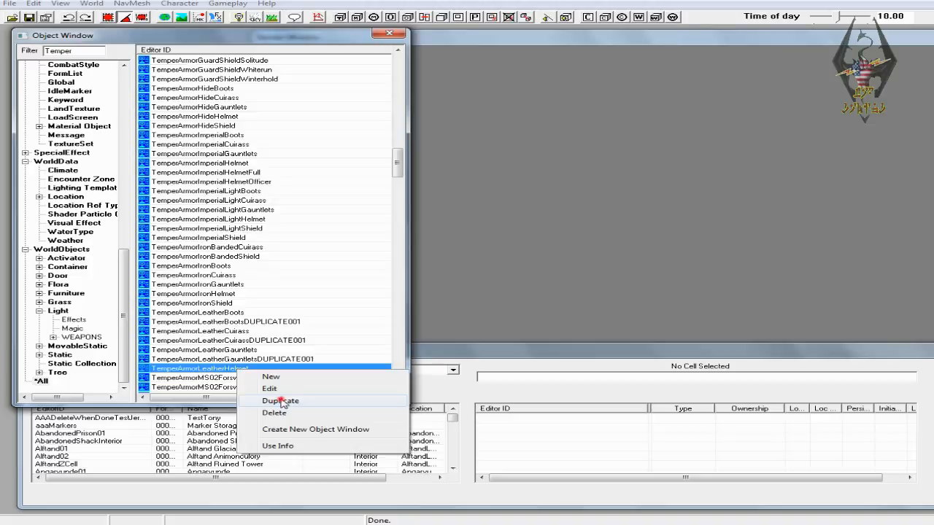
click(281, 400)
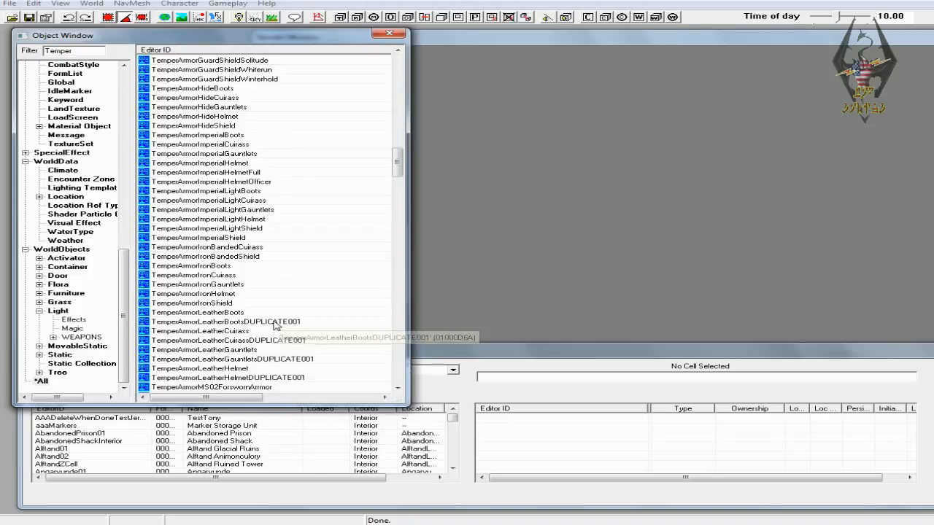
- Rename the four tempering duplicates to 000TAPTemperArmorPYBoots, PYCuirass, PYGauntlets and PYHelmet in the same pattern, and filter the object list by "000"
click(251, 322)
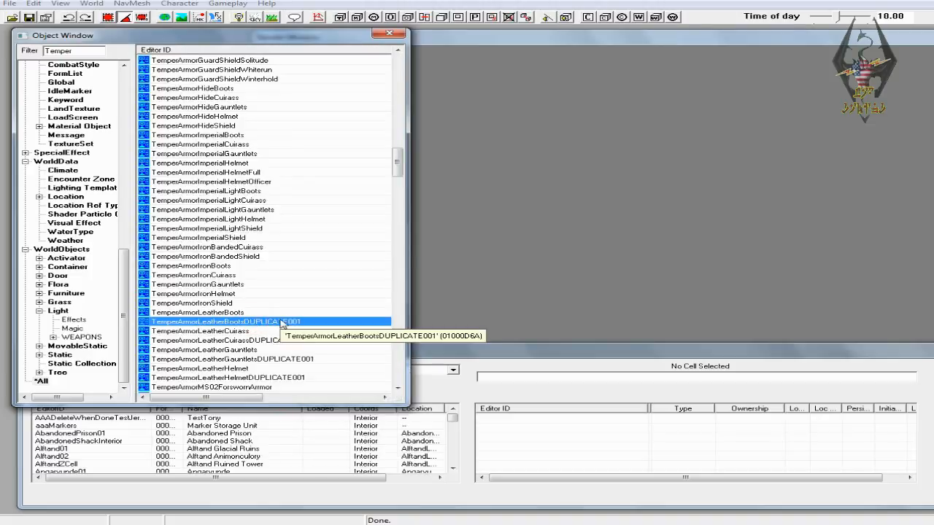
click(279, 323)
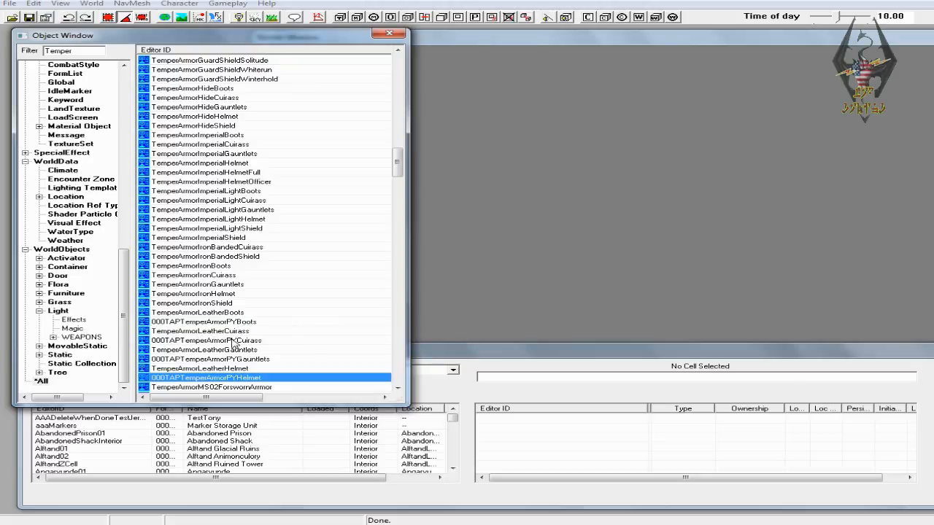
double_click(82, 51)
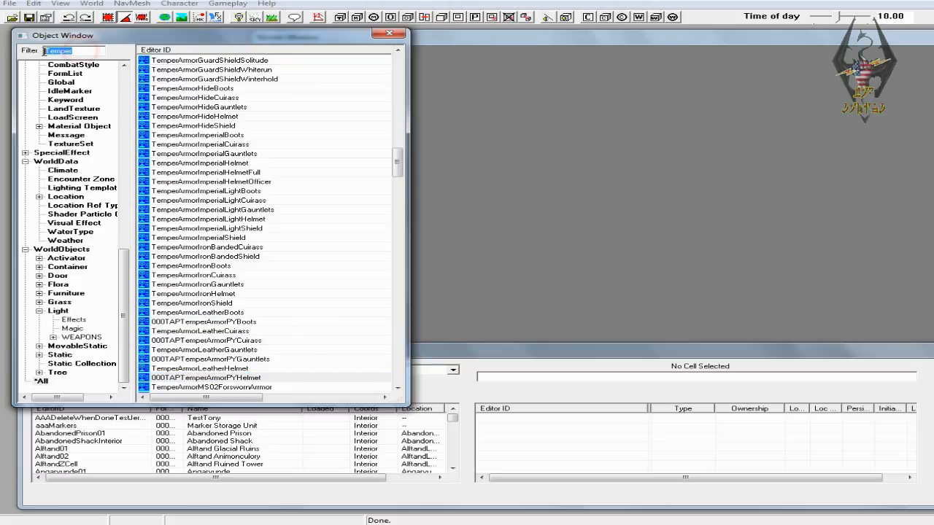
text(000)
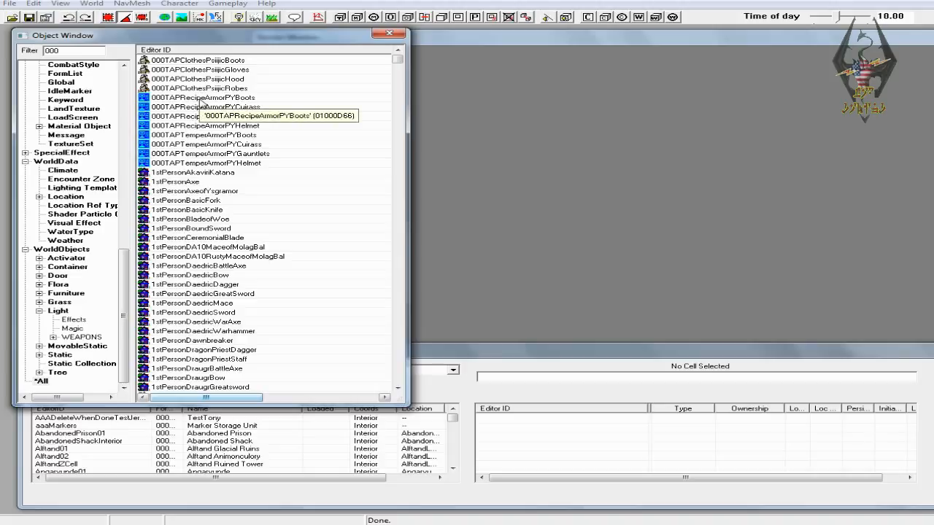
- Open the 000TAPRecipeArmorPYBoots recipe and set its created object to 000TAPClothesPsiijicBoots
click(202, 99)
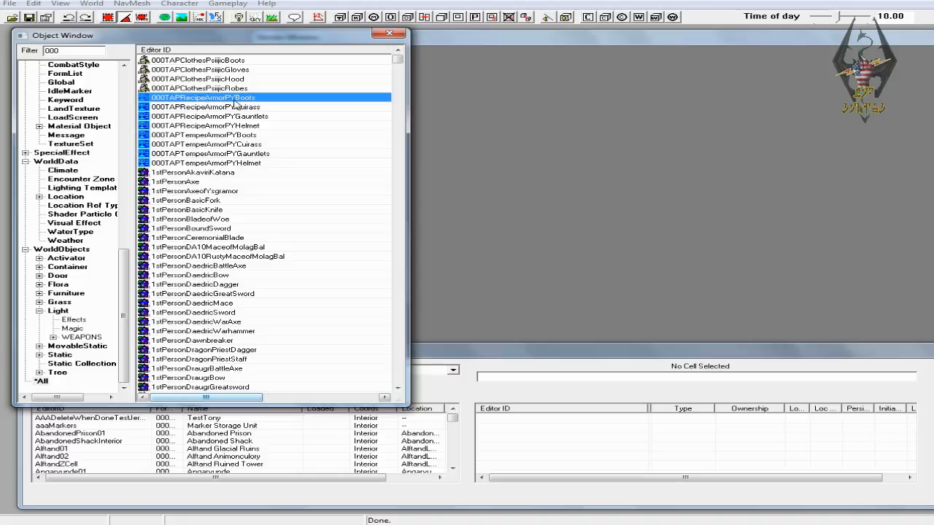
key(Return)
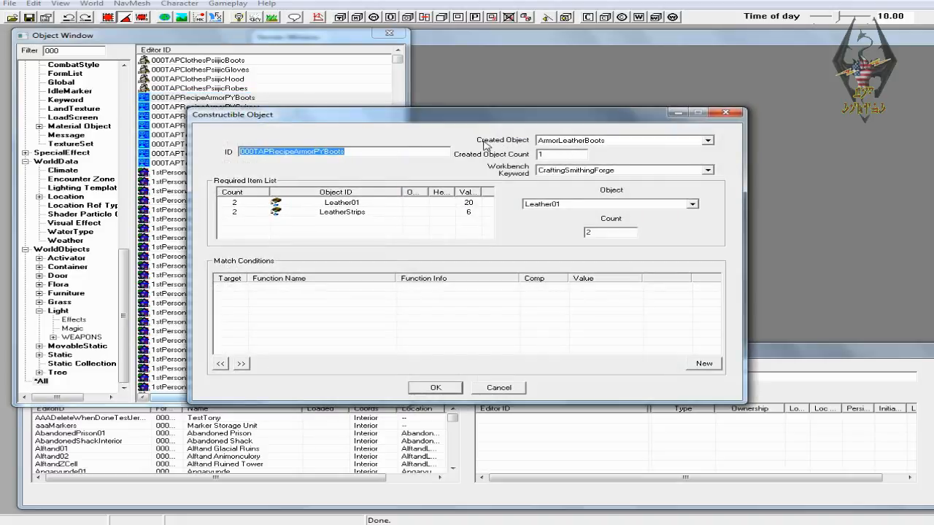
click(708, 140)
drag(768, 166, 768, 162)
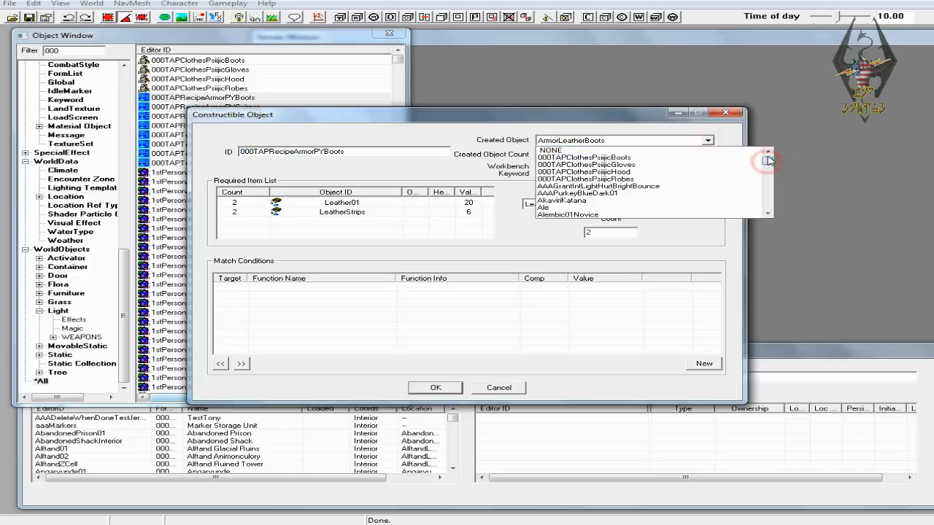
click(642, 159)
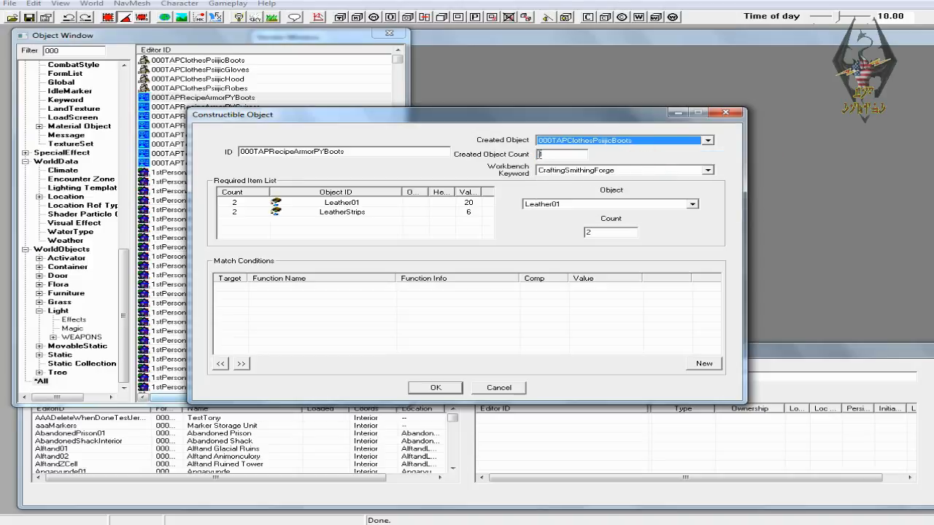
- Add a trial entry to the boots recipe's required item list and delete it again
right_click(341, 217)
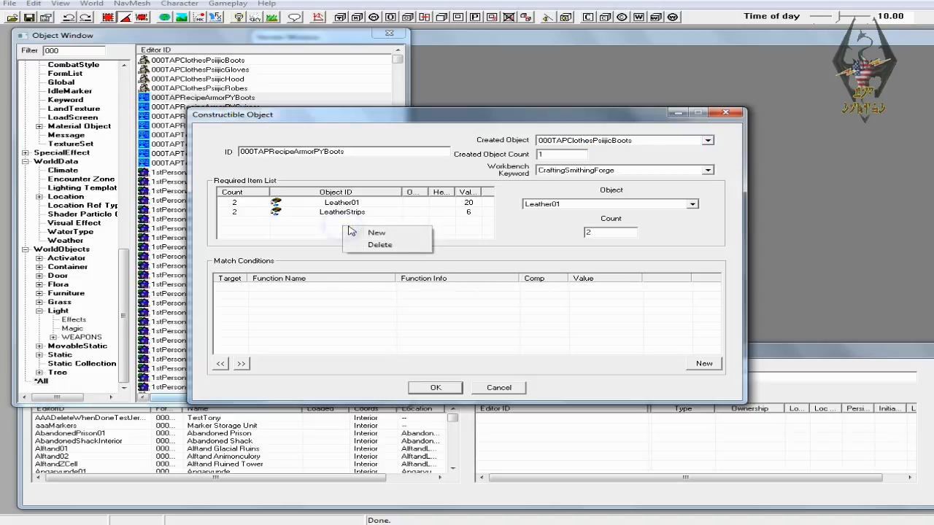
click(371, 230)
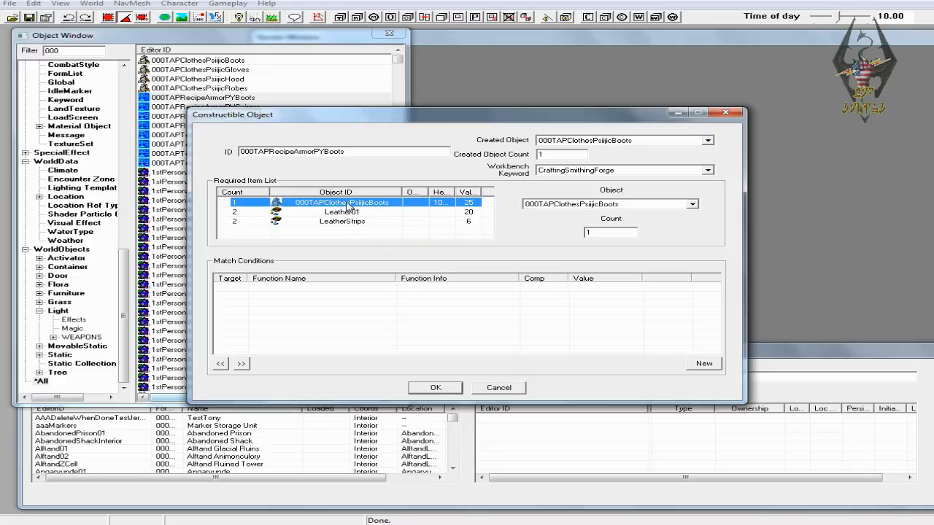
click(692, 205)
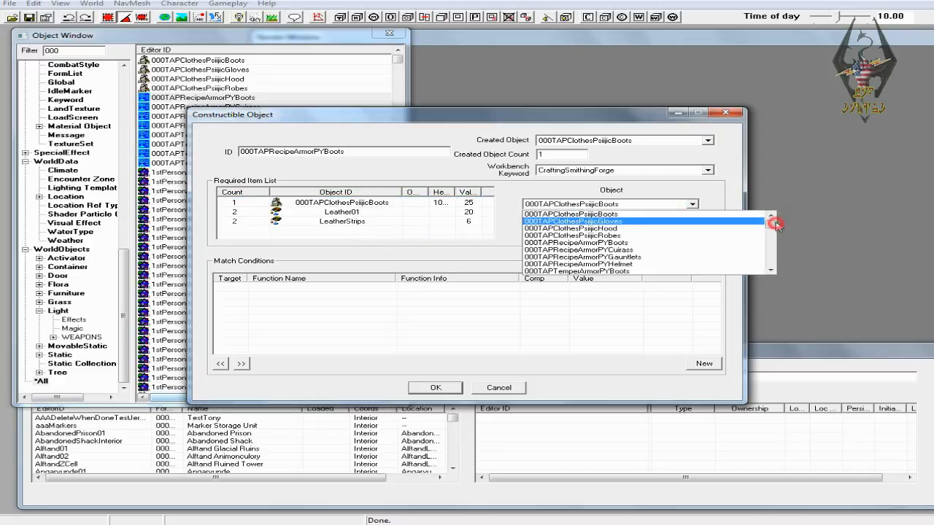
click(692, 204)
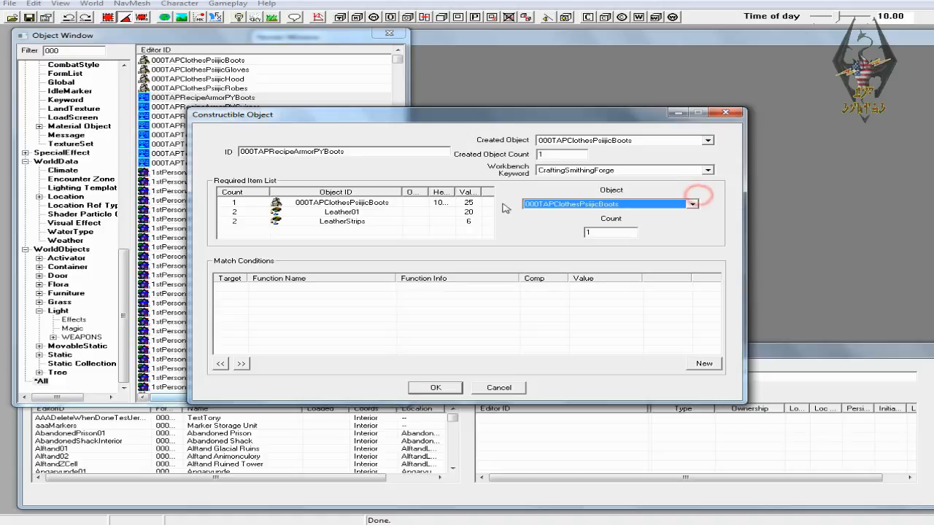
click(377, 205)
key(Delete)
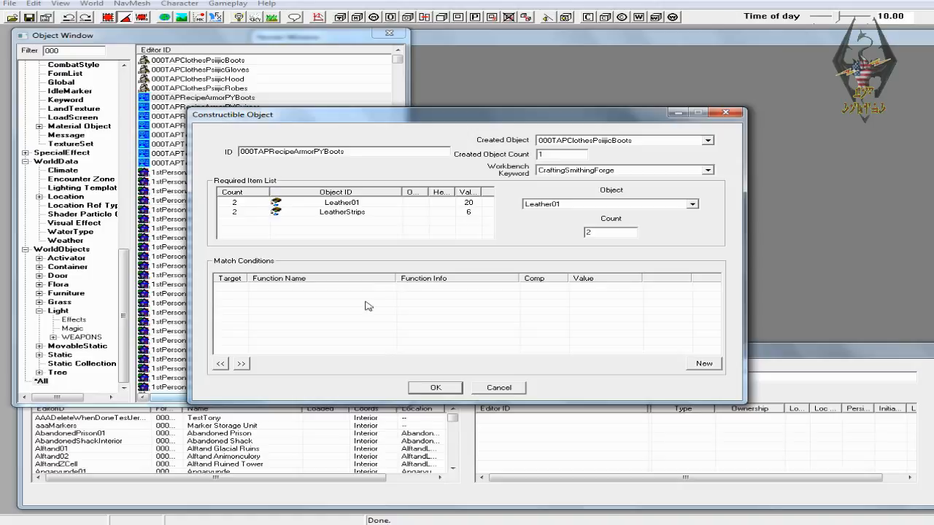
- Start a new match condition for the boots recipe using the HasPerk function
right_click(296, 296)
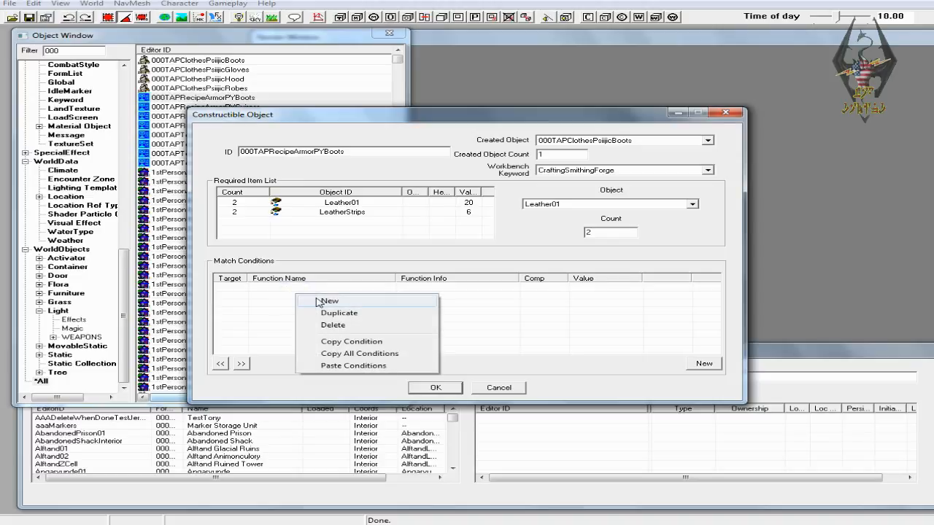
click(319, 299)
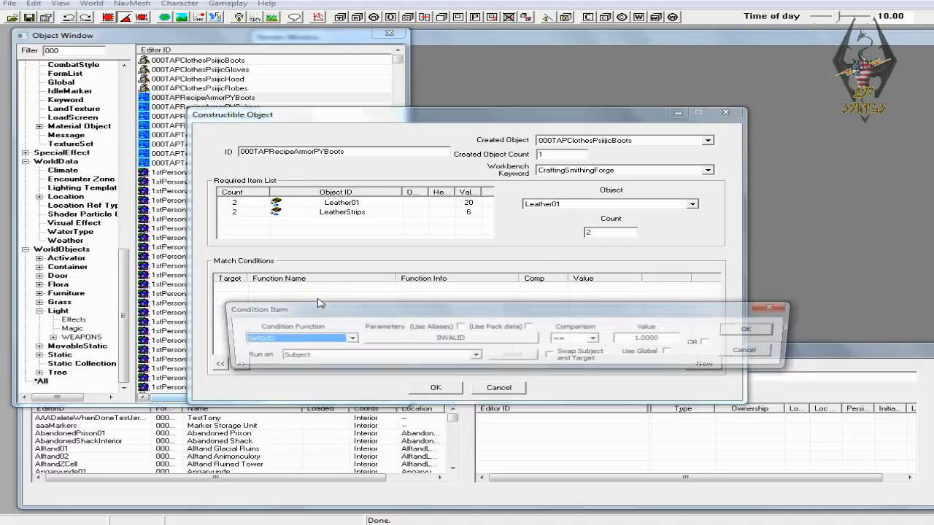
click(345, 339)
click(345, 340)
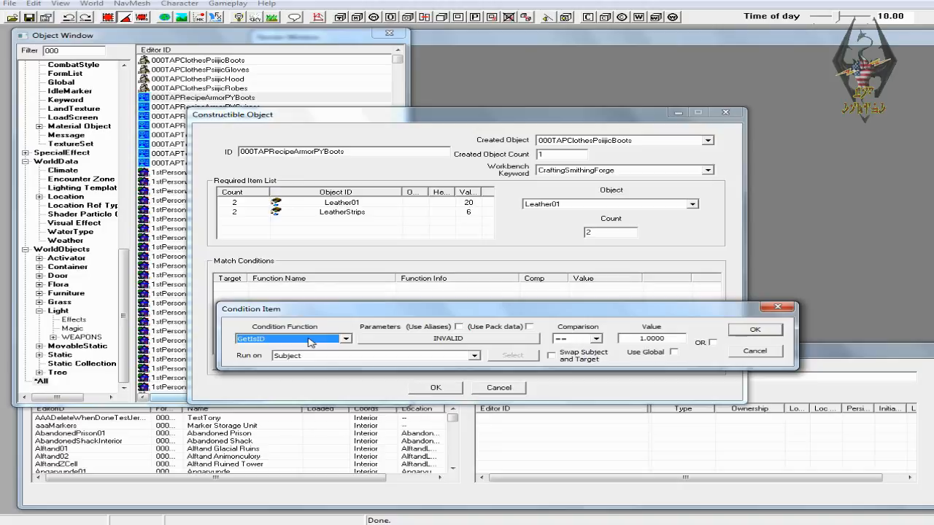
key(h)
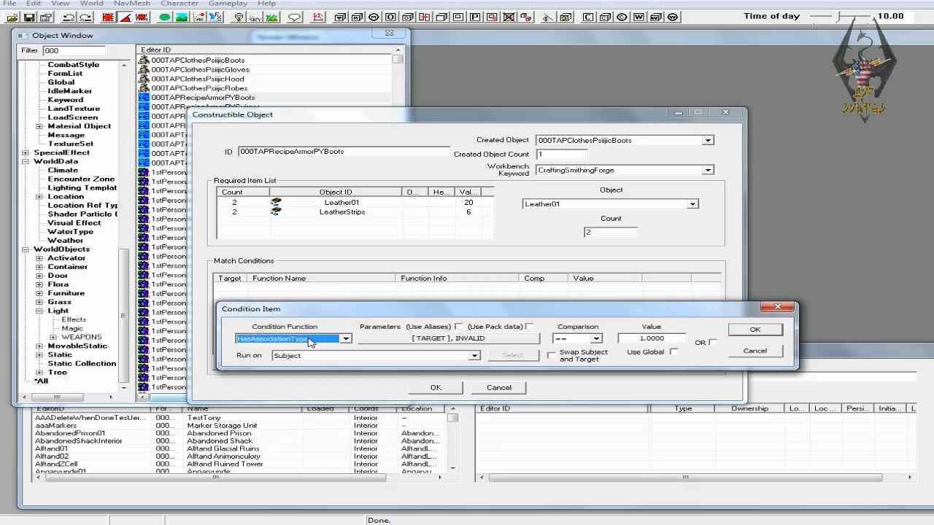
click(345, 339)
scroll(321, 401, down, 1)
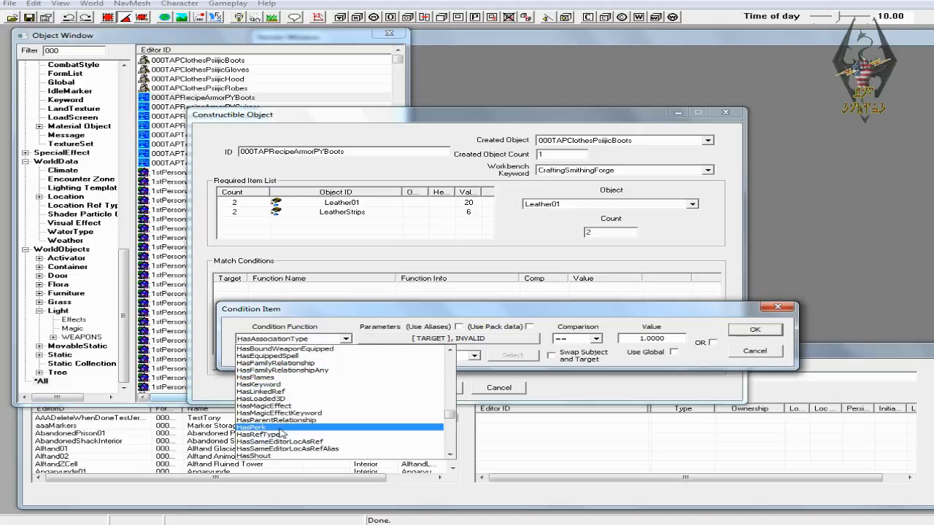
click(279, 427)
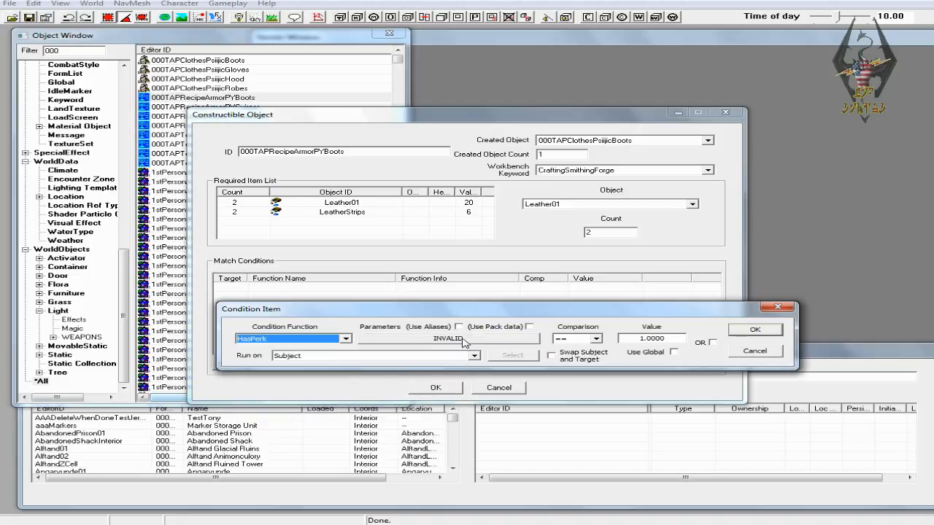
- Browse the perks available as the HasPerk parameter and cancel the new condition
click(462, 340)
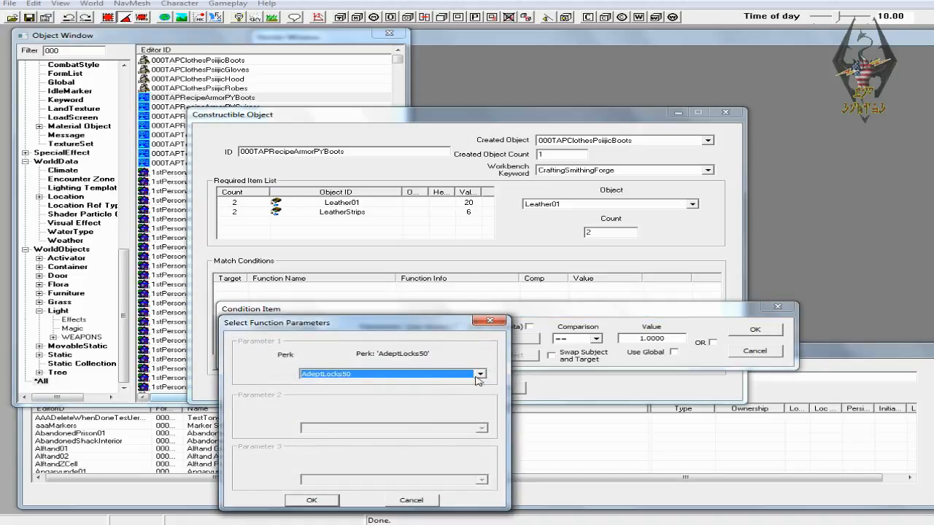
click(479, 373)
scroll(406, 416, down, 2)
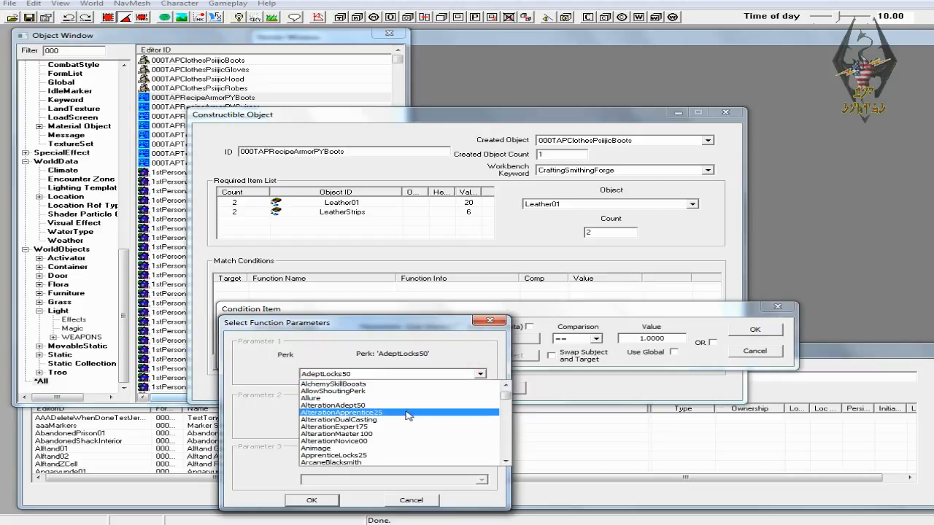
scroll(399, 420, down, 4)
scroll(384, 443, down, 8)
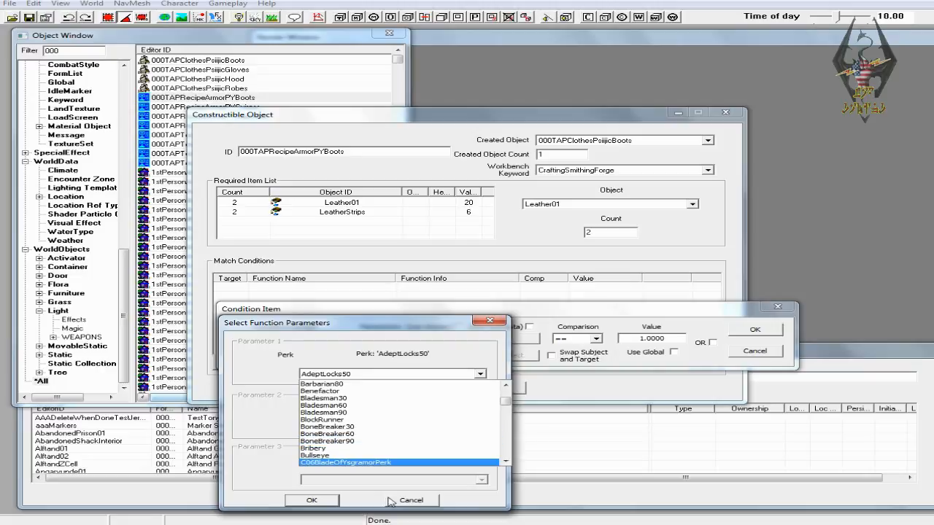
scroll(394, 436, down, 8)
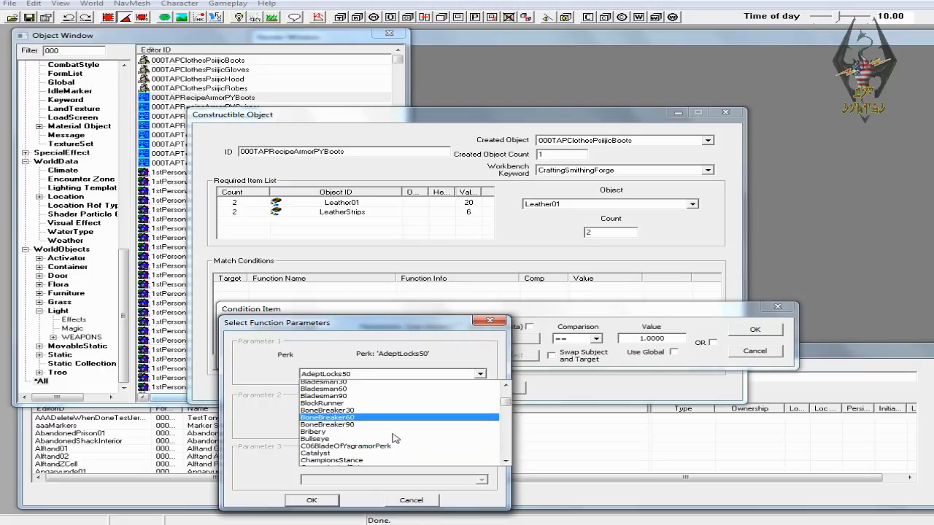
scroll(394, 437, down, 5)
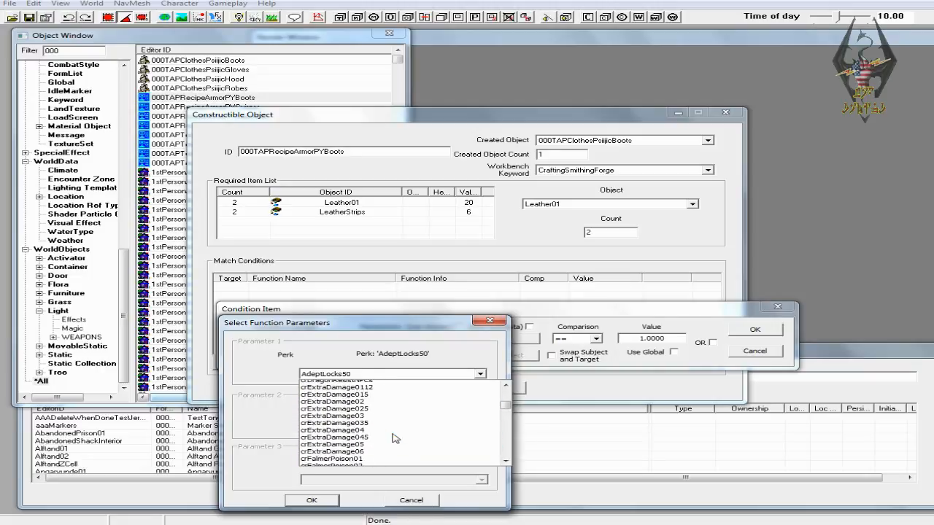
scroll(394, 438, down, 3)
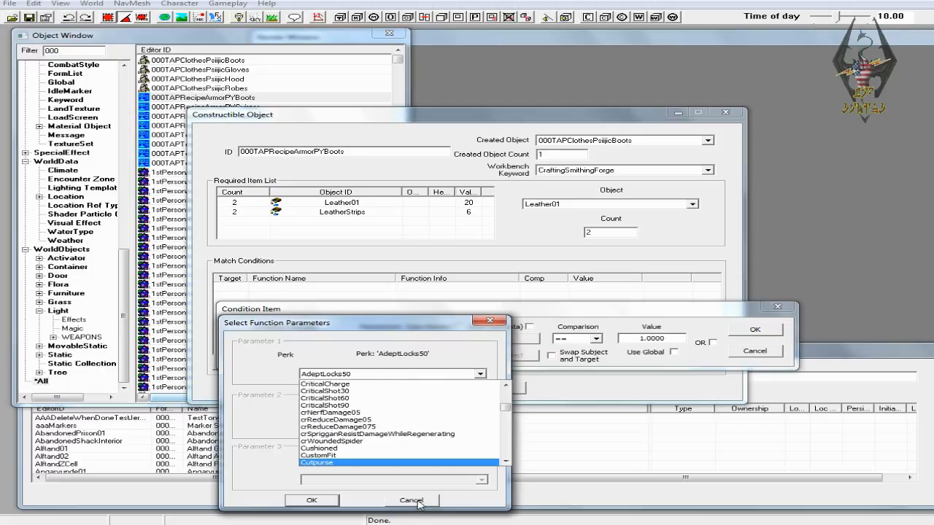
click(417, 501)
click(414, 493)
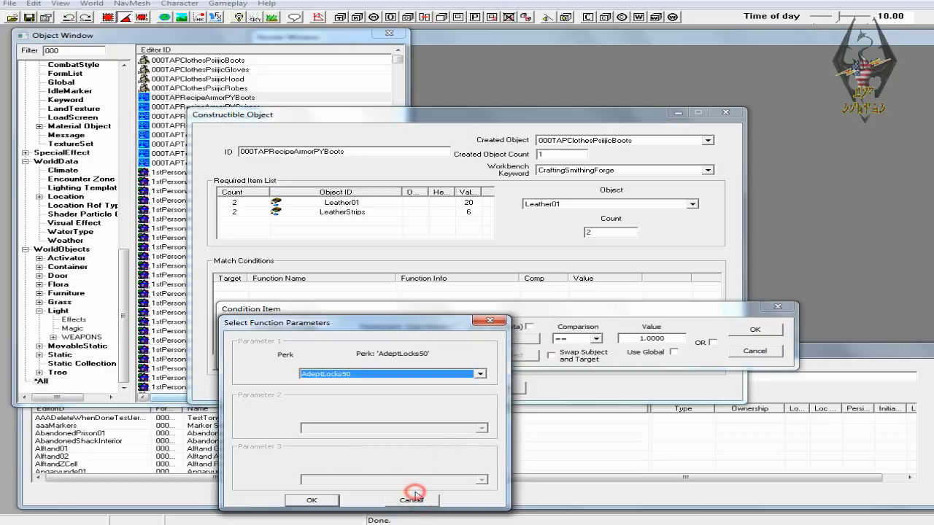
click(418, 508)
click(413, 500)
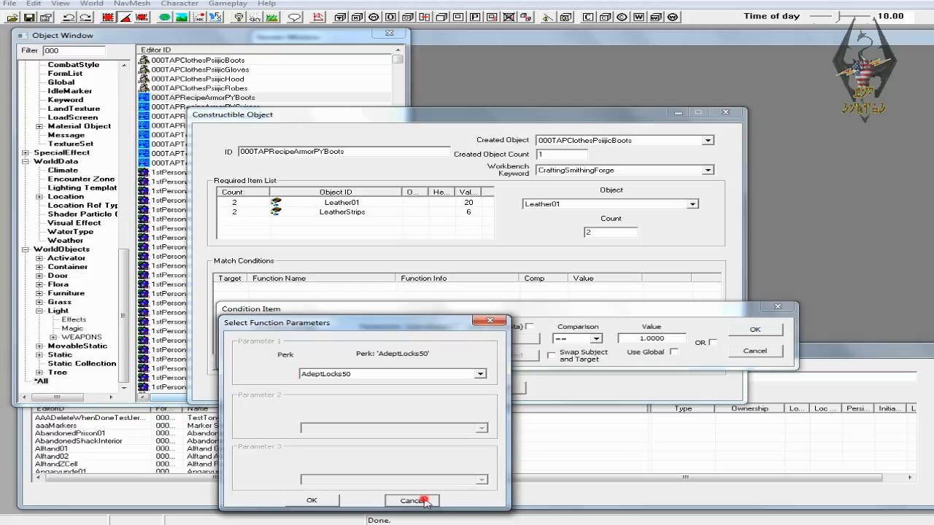
click(762, 352)
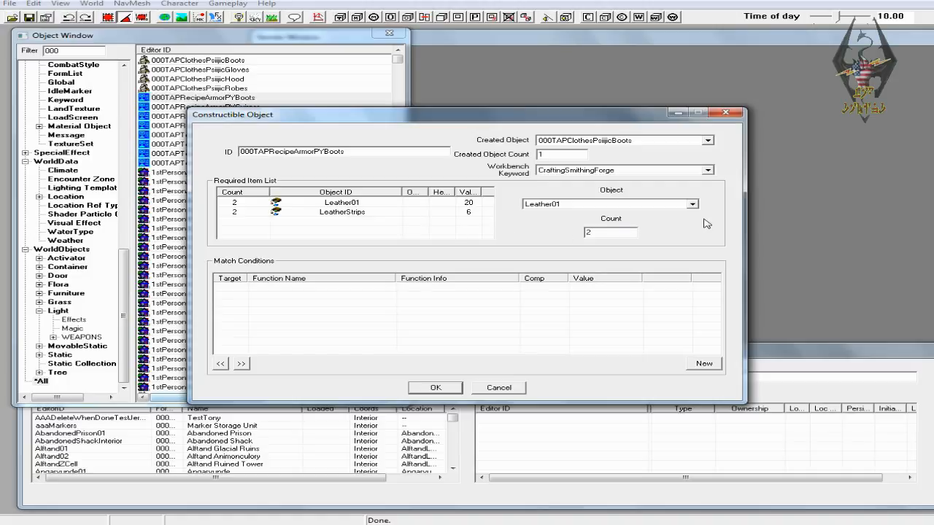
- Examine the required counts of the Leather01 and LeatherStrips entries in the boots recipe
click(591, 232)
text(2)
double_click(600, 232)
click(339, 215)
click(335, 204)
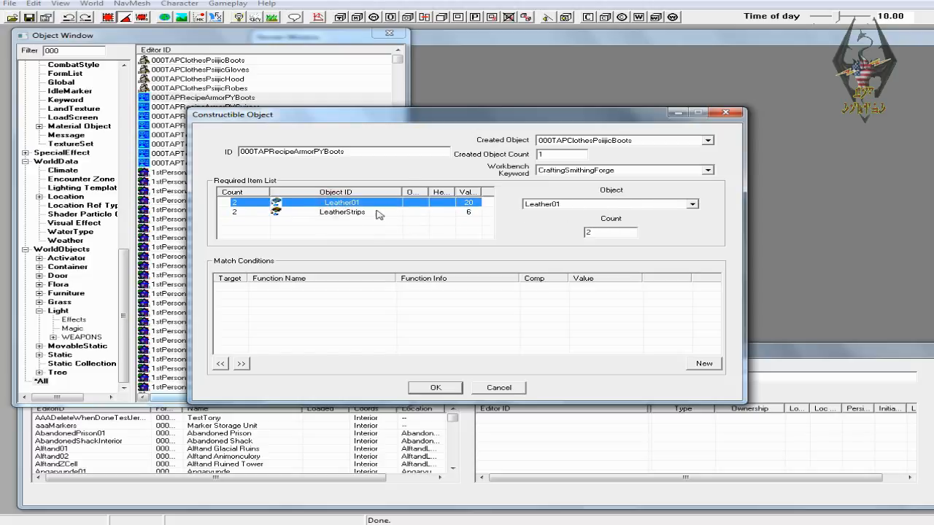
- Inspect the Leather01 item record used by the boots recipe, close it without changes, and save the recipe
click(234, 203)
double_click(328, 204)
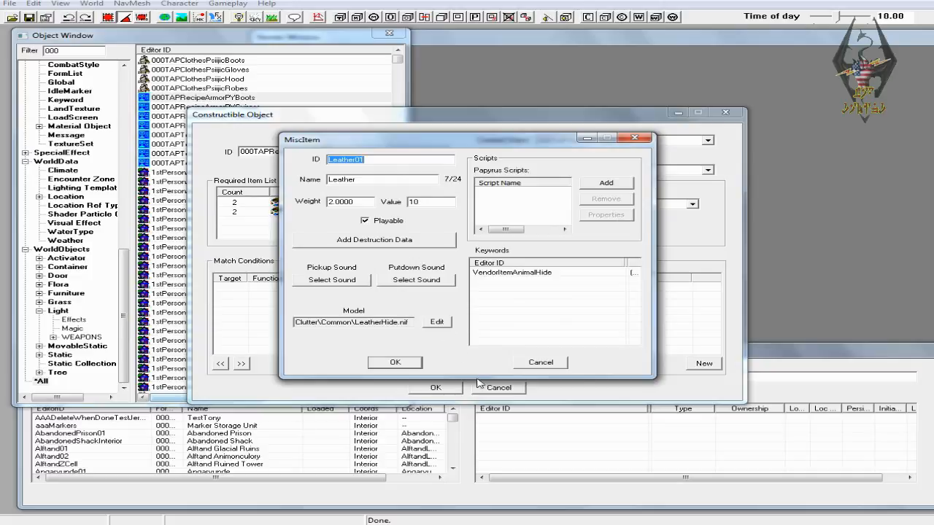
click(540, 362)
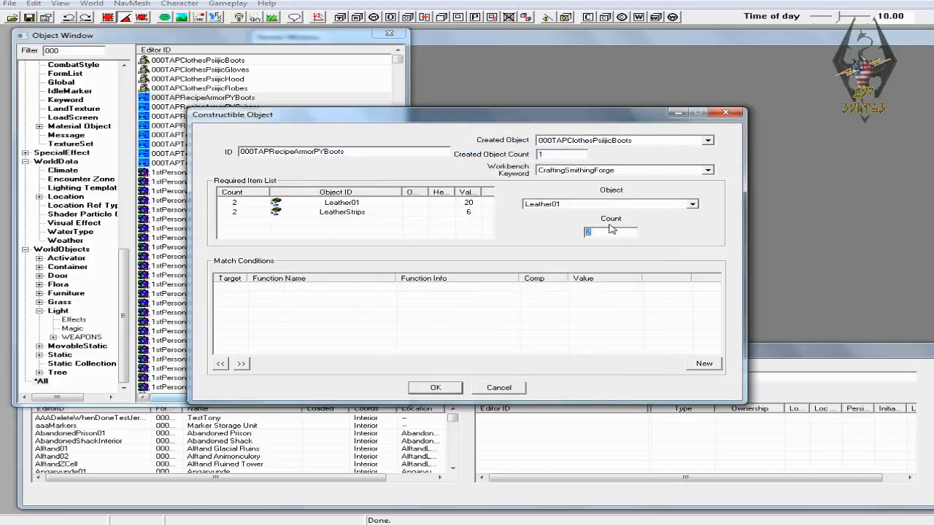
click(467, 204)
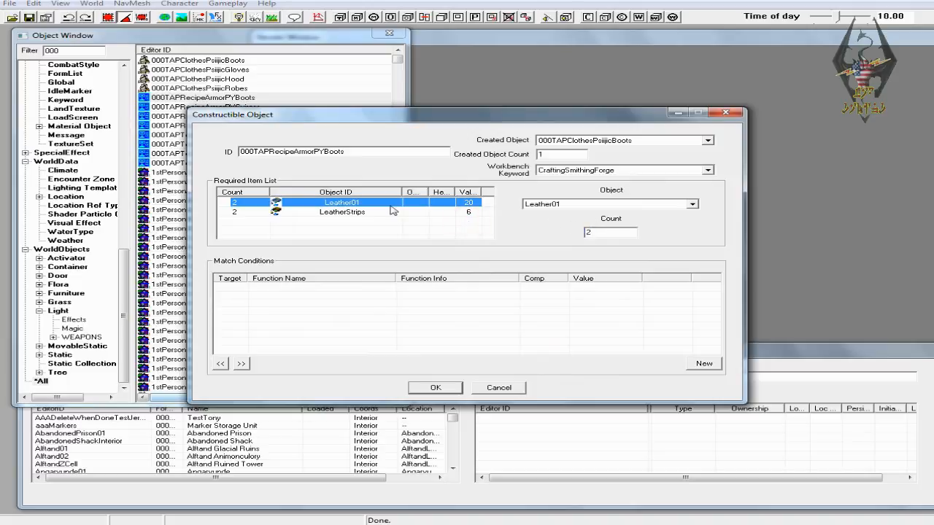
right_click(321, 231)
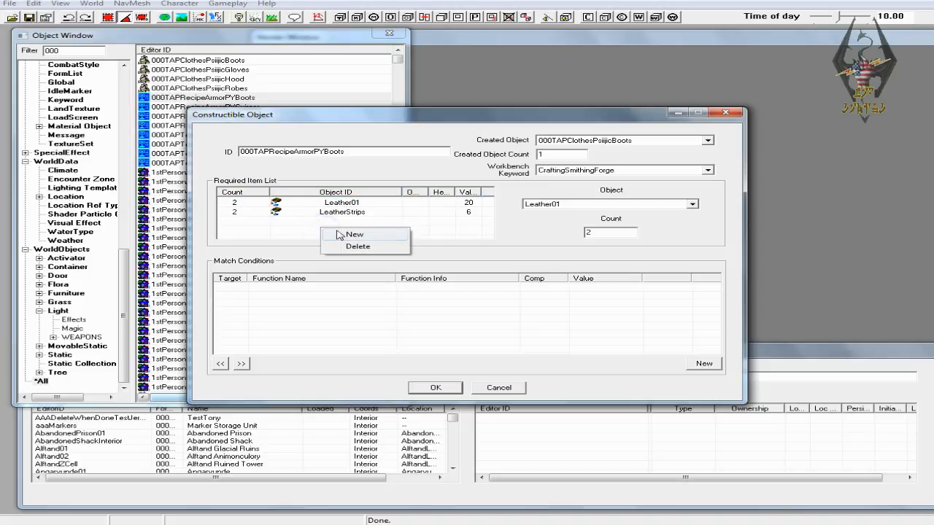
click(268, 231)
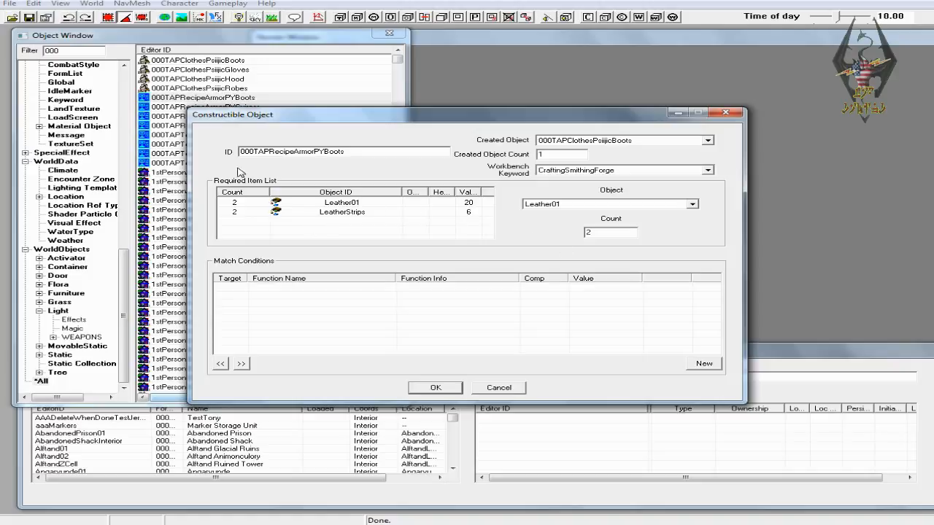
click(451, 388)
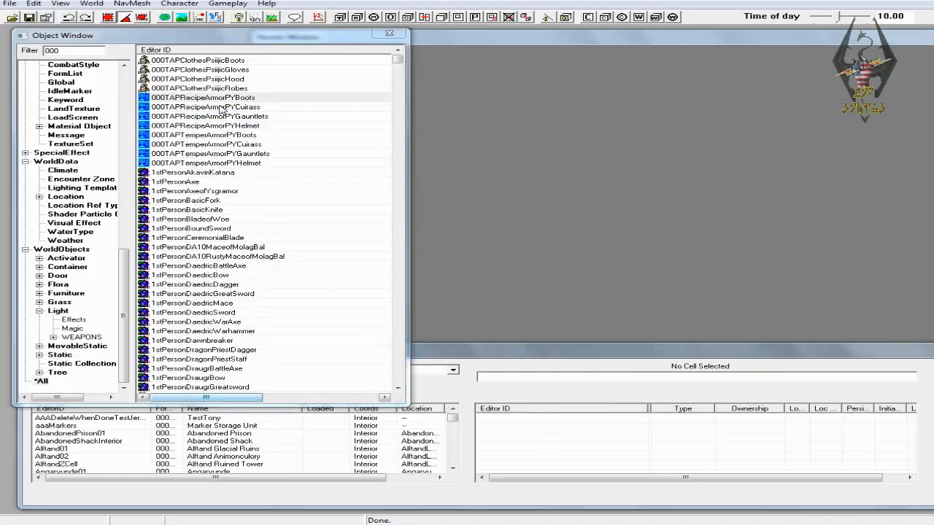
- Set the created object of the 000TAPRecipeArmorPYCuirass recipe to 000TAPClothesPsiijicRobes and save it
click(223, 107)
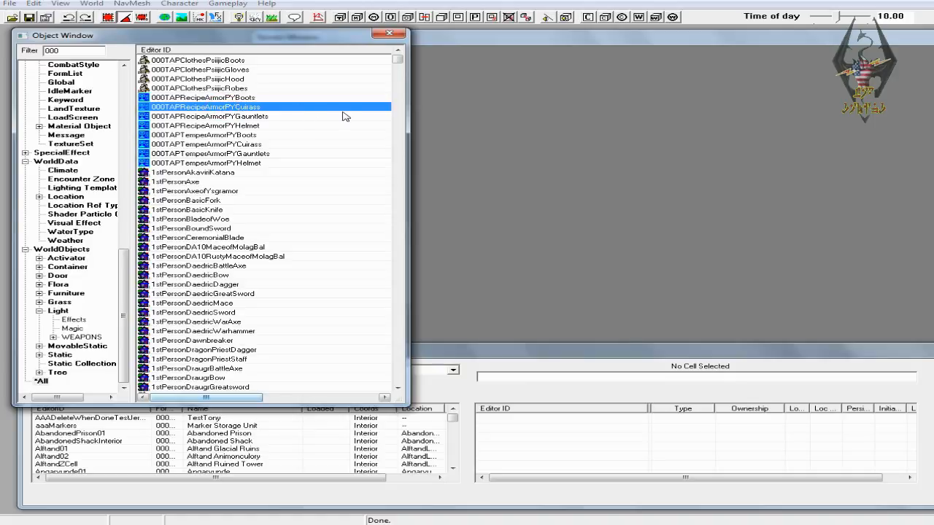
click(708, 140)
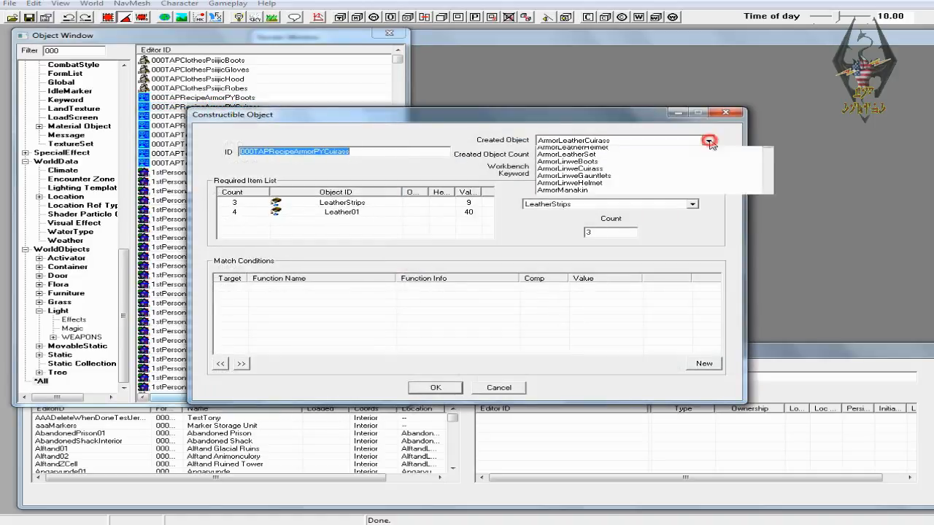
drag(768, 164, 768, 151)
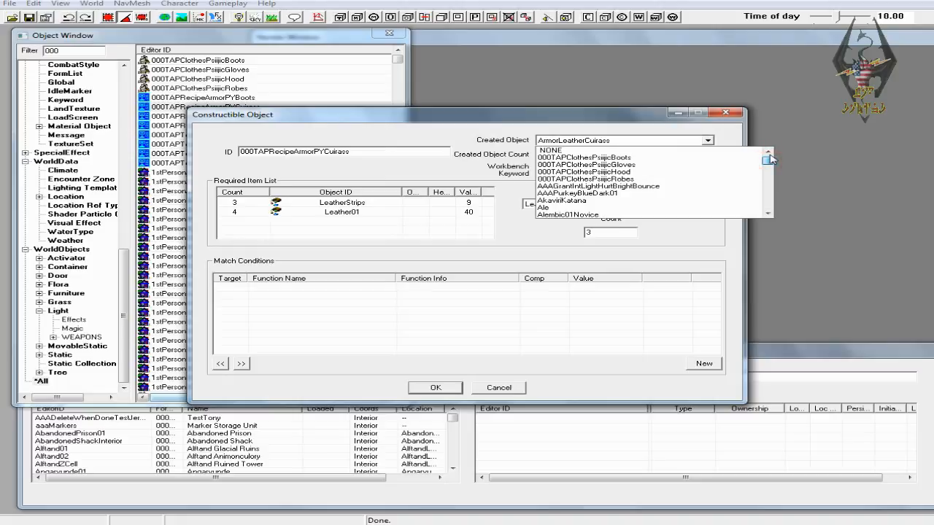
click(658, 181)
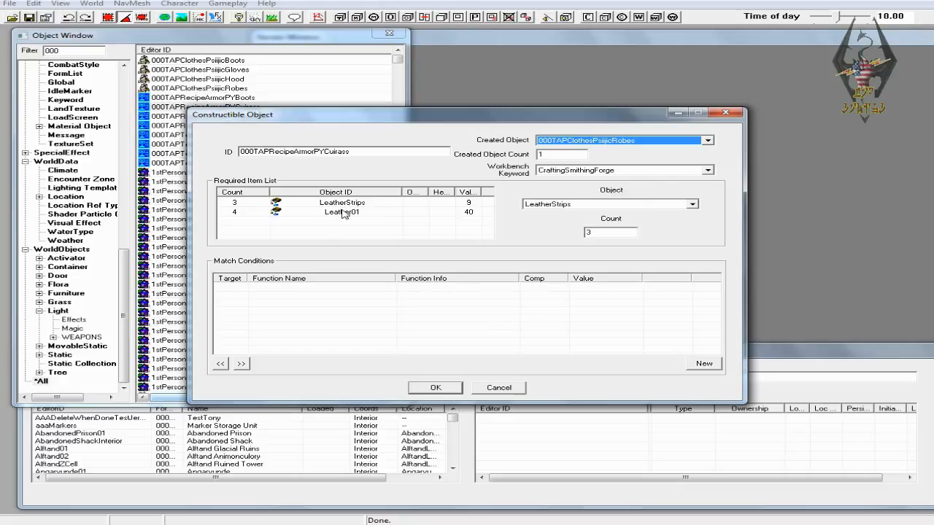
click(438, 390)
click(438, 389)
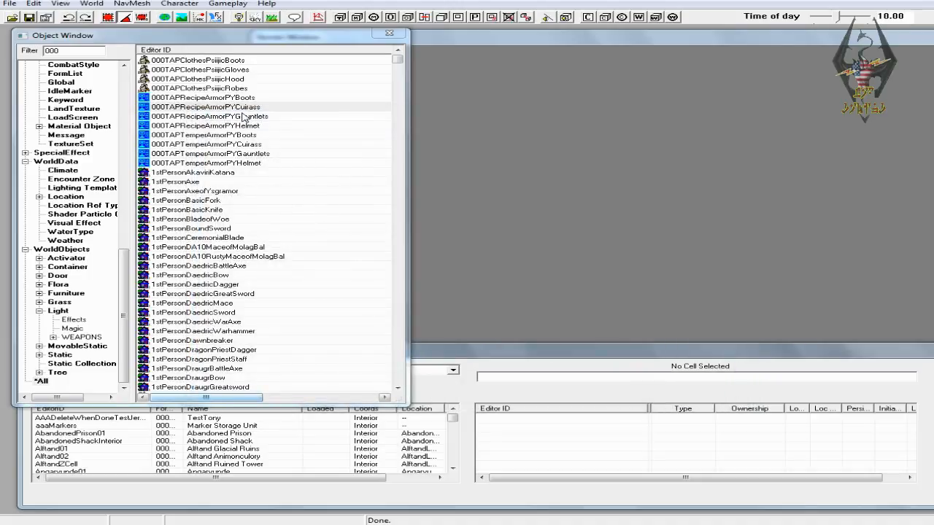
- Set the created object of the 000TAPRecipeArmorPYGauntlets recipe to 000TAPClothesPsiijicGloves and save it
click(244, 117)
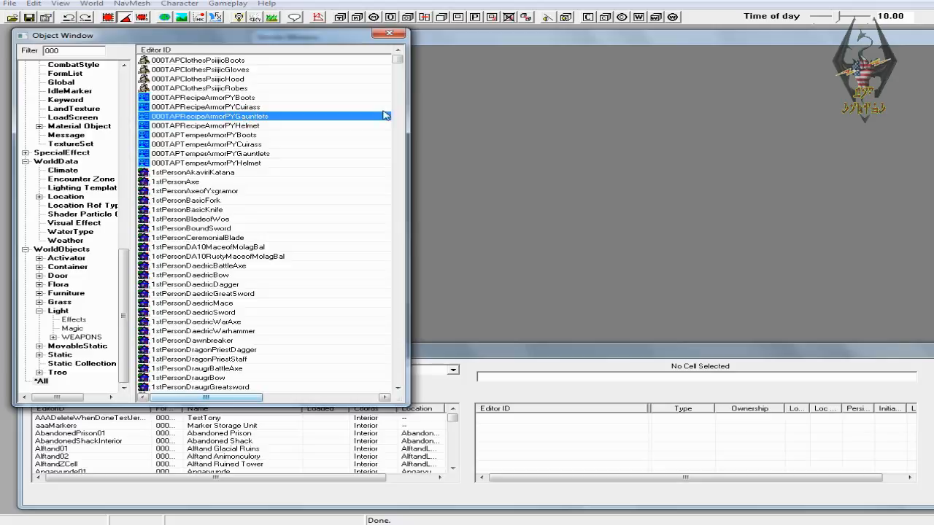
key(Return)
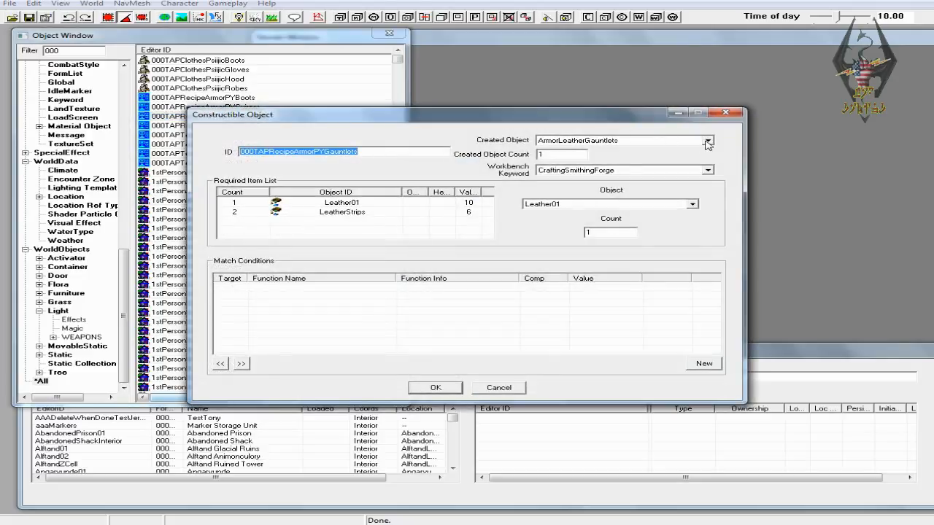
click(707, 140)
drag(772, 164, 769, 153)
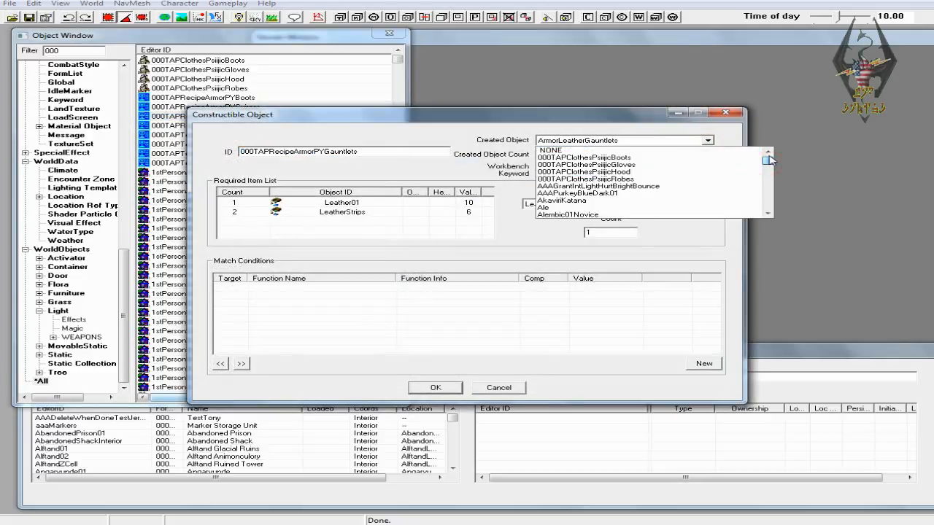
click(636, 166)
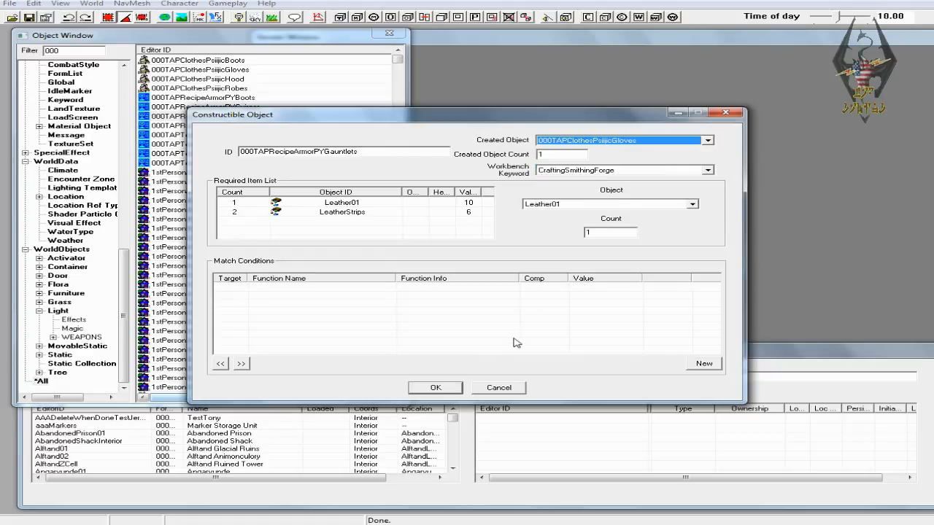
click(435, 389)
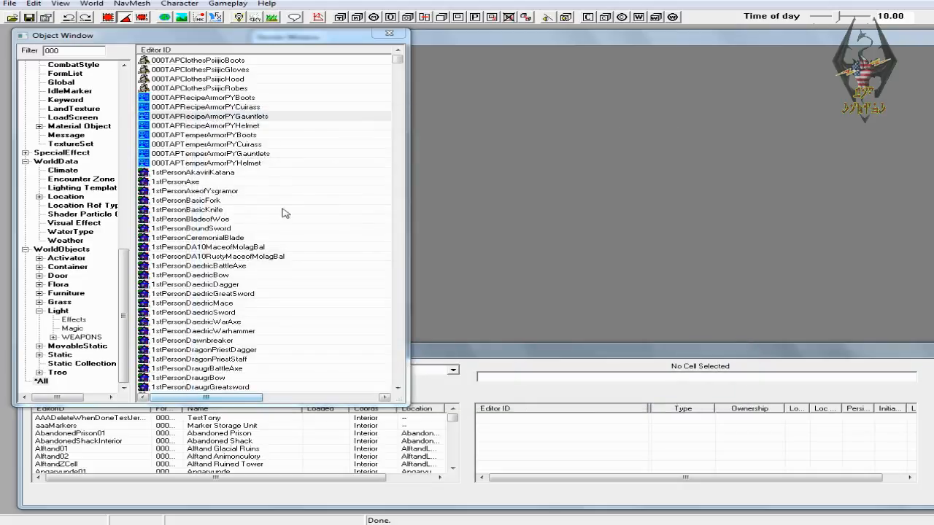
- Set the created object of the 000TAPRecipeArmorPYHelmet recipe to 000TAPClothesPsiijicHood and save it
click(244, 126)
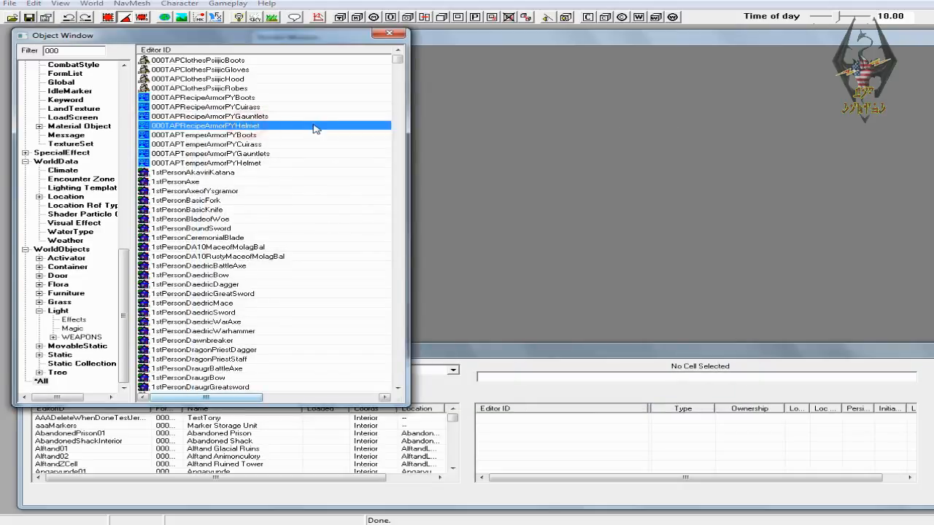
key(Return)
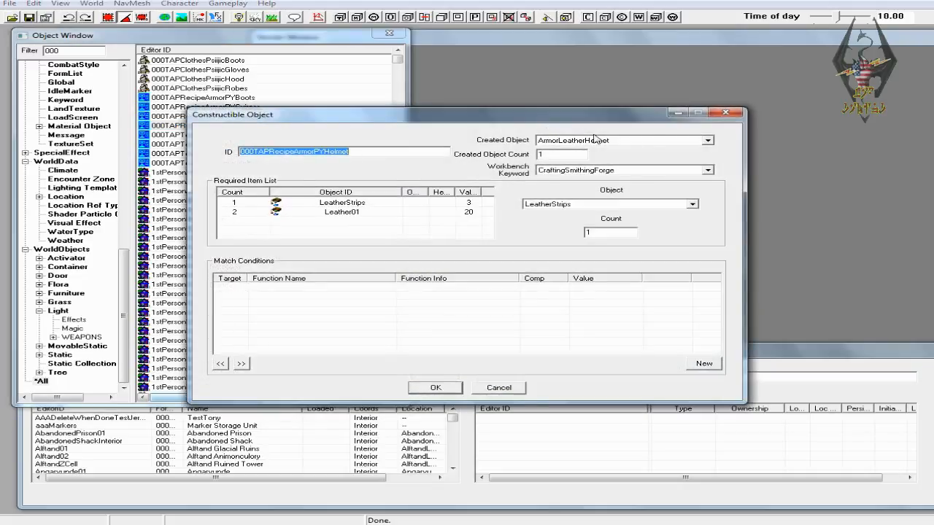
click(708, 142)
drag(767, 169, 768, 160)
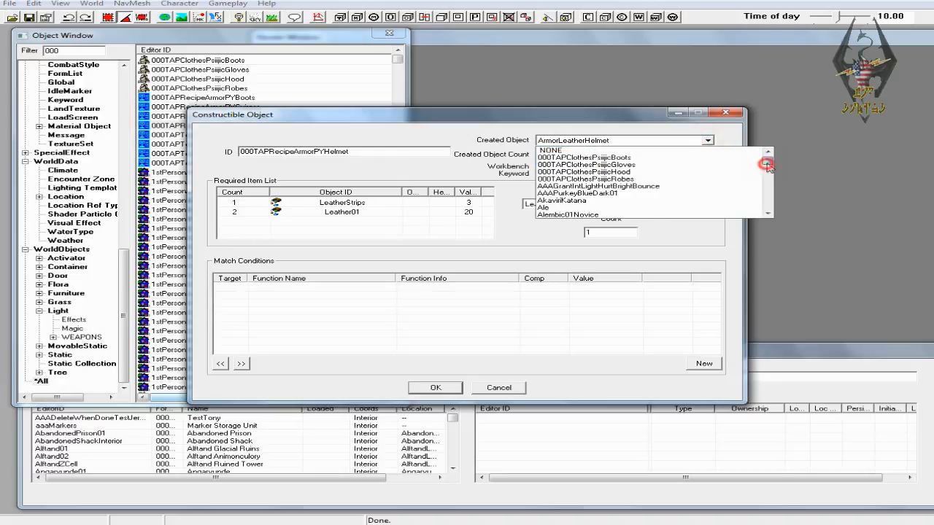
click(668, 172)
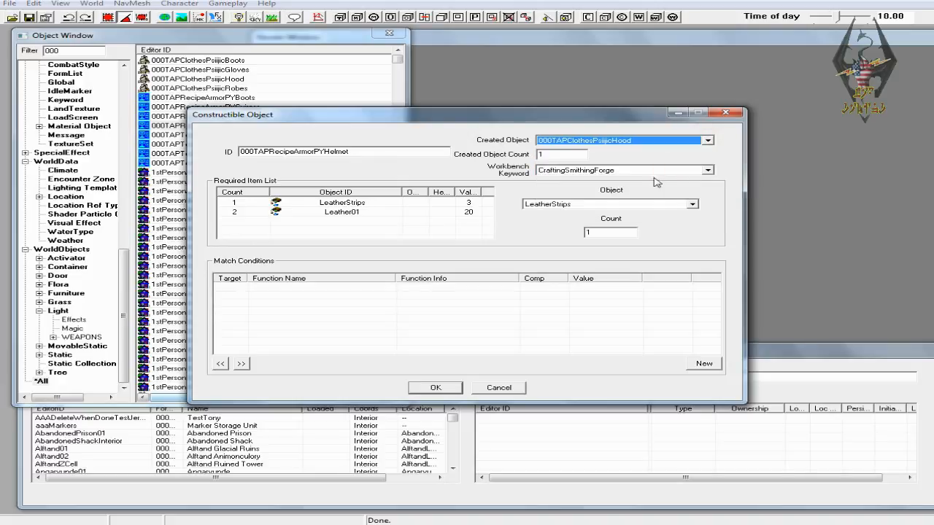
click(435, 388)
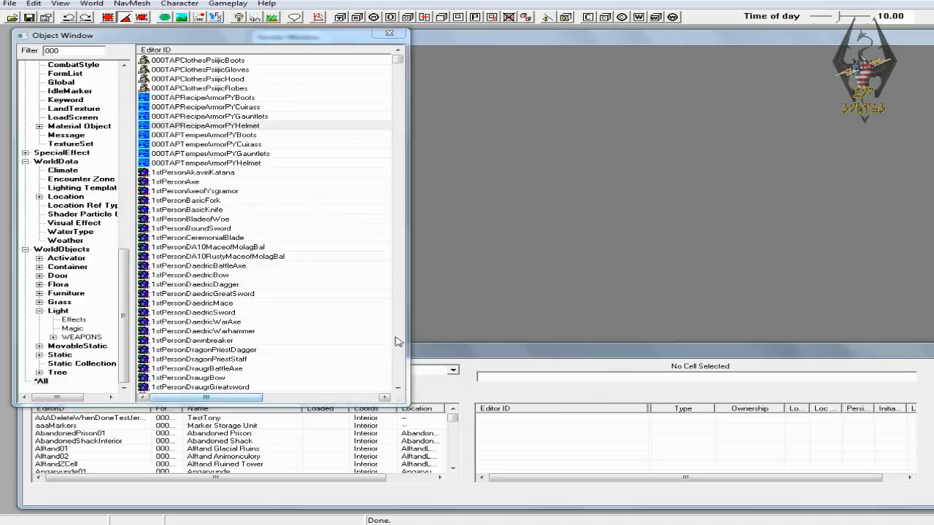
- Set the created object of the 000TAPTemperArmorPYBoots tempering recipe to 000TAPClothesPsiijicBoots and save it
click(239, 137)
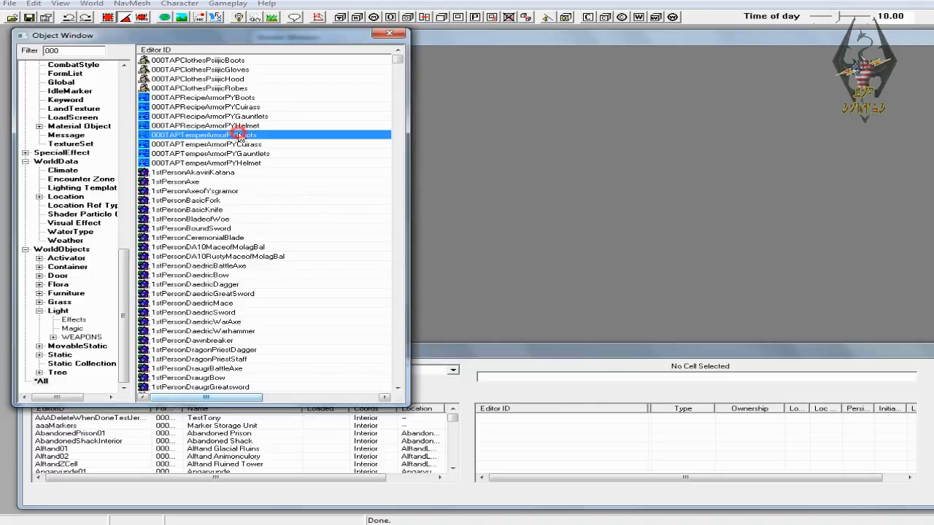
double_click(278, 137)
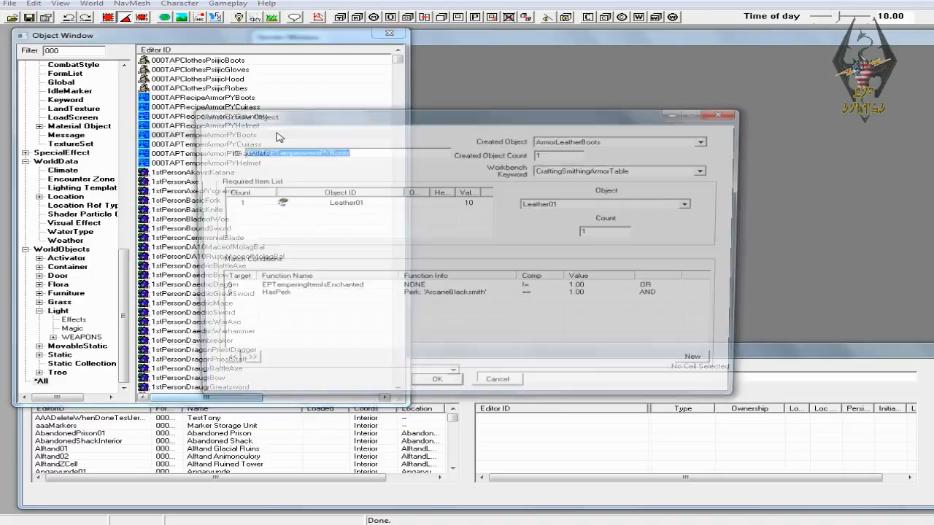
click(708, 141)
drag(767, 165, 767, 150)
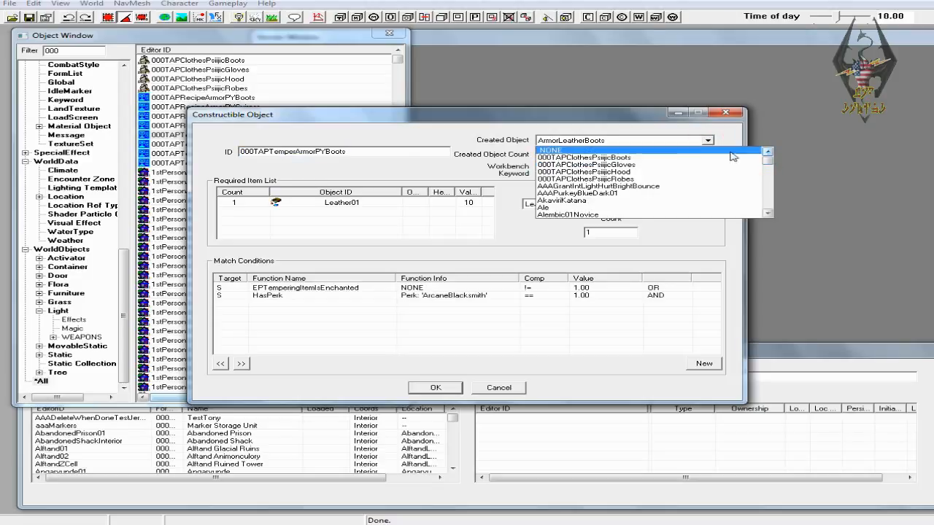
click(689, 158)
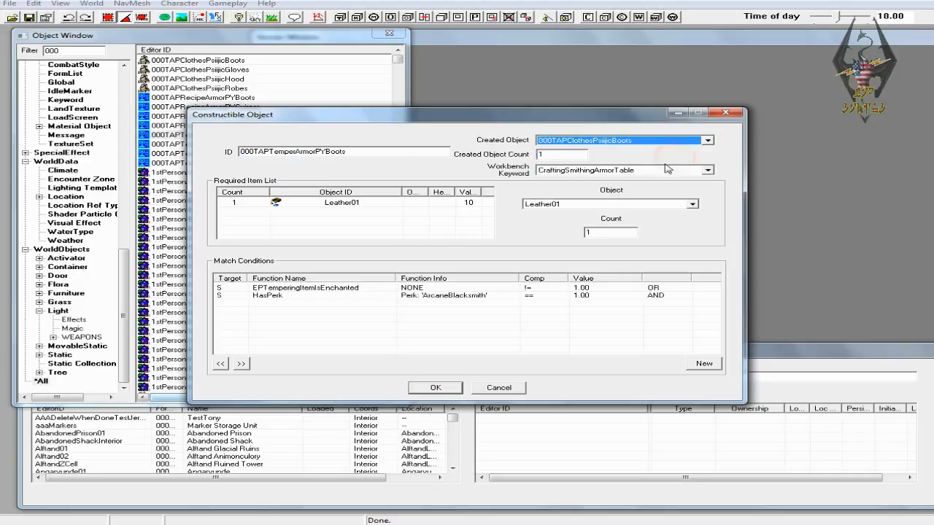
click(441, 387)
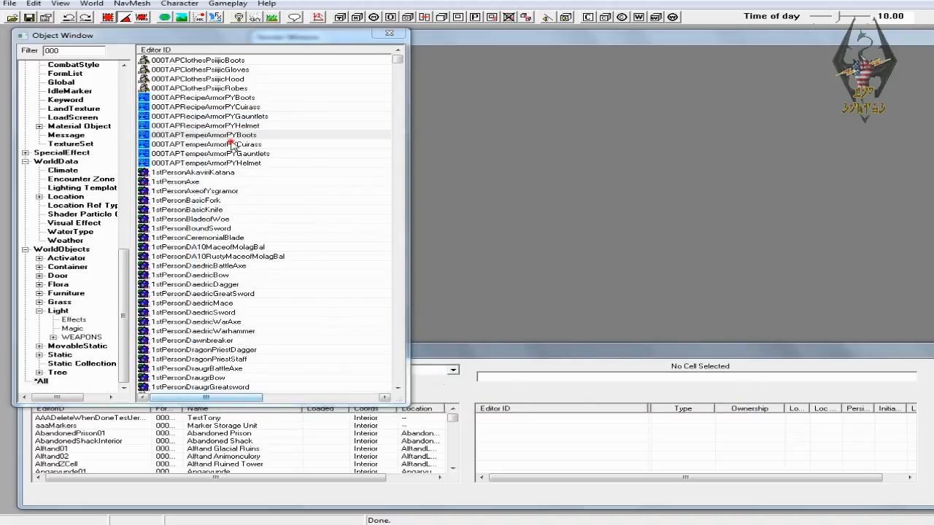
- Set the created object of the 000TAPTemperArmorPYCuirass tempering recipe to 000TAPClothesPsiijicRobes and save it
click(232, 144)
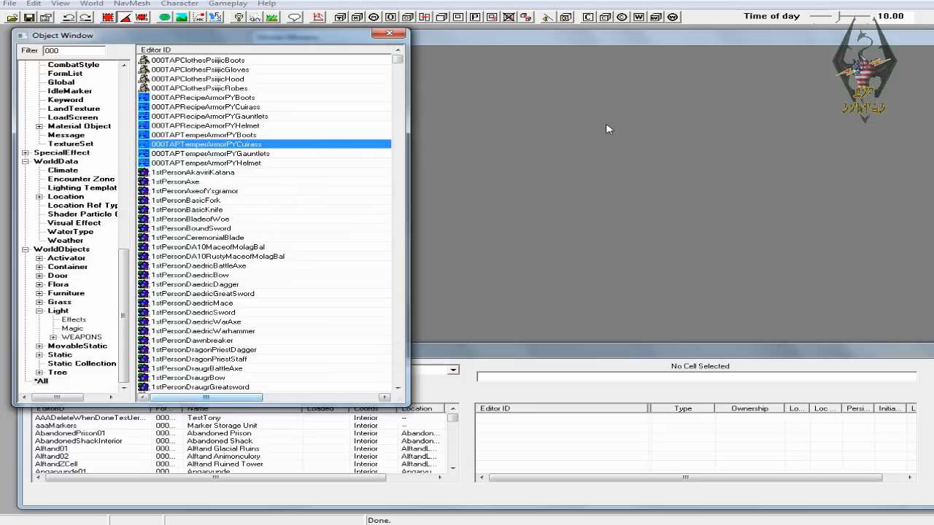
key(Return)
click(707, 140)
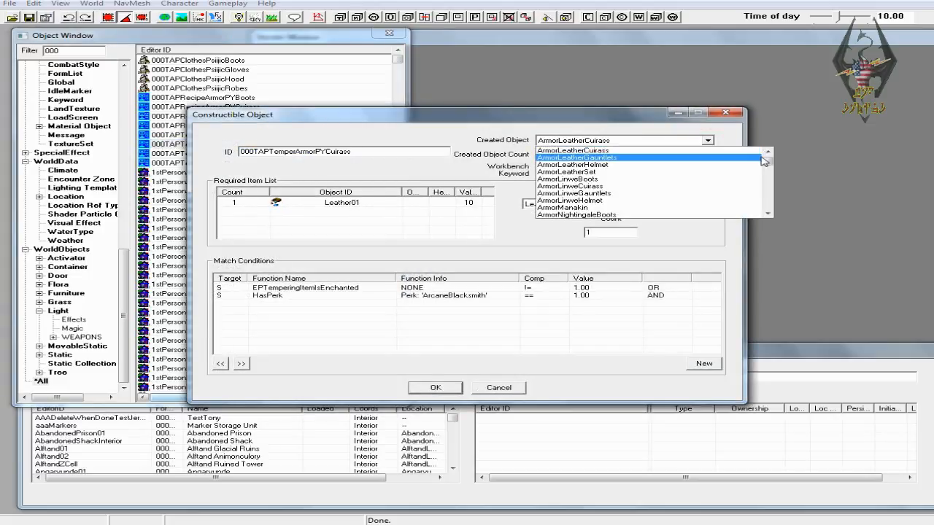
drag(768, 159, 767, 151)
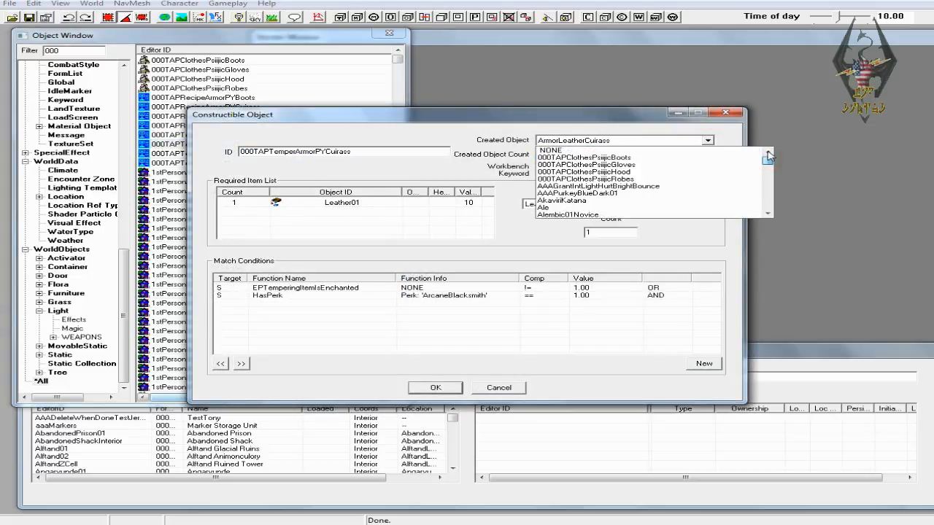
click(657, 180)
click(435, 387)
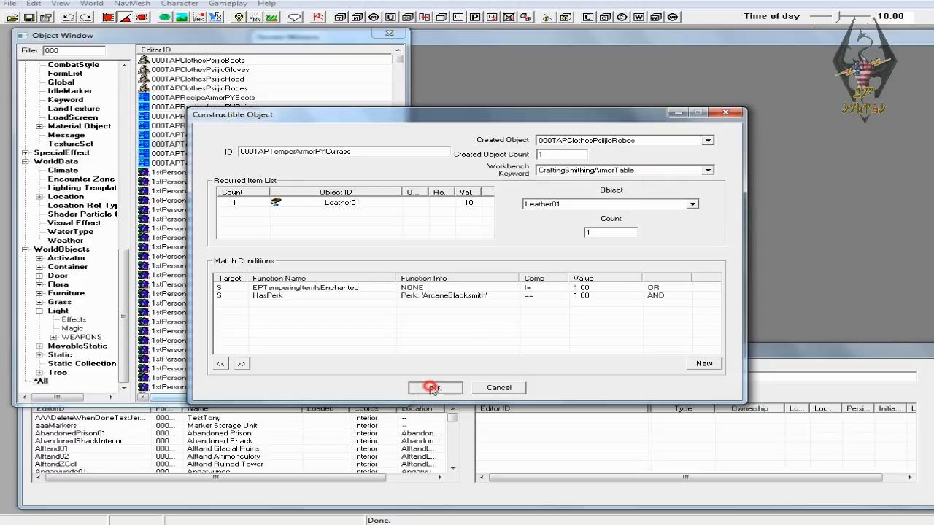
- Set the created object of the 000TAPTemperArmorPYGauntlets tempering recipe to 000TAPClothesPsiijicGloves and save it
click(251, 154)
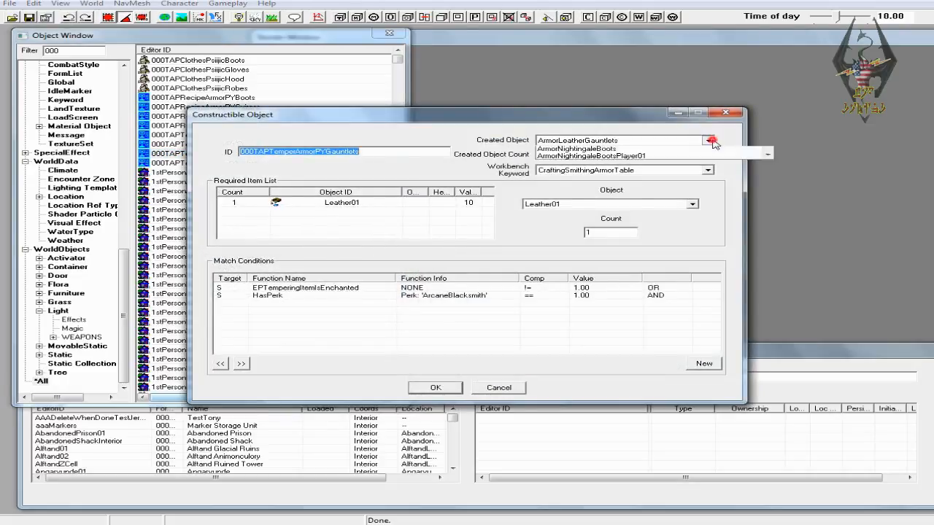
click(709, 140)
drag(766, 167, 767, 156)
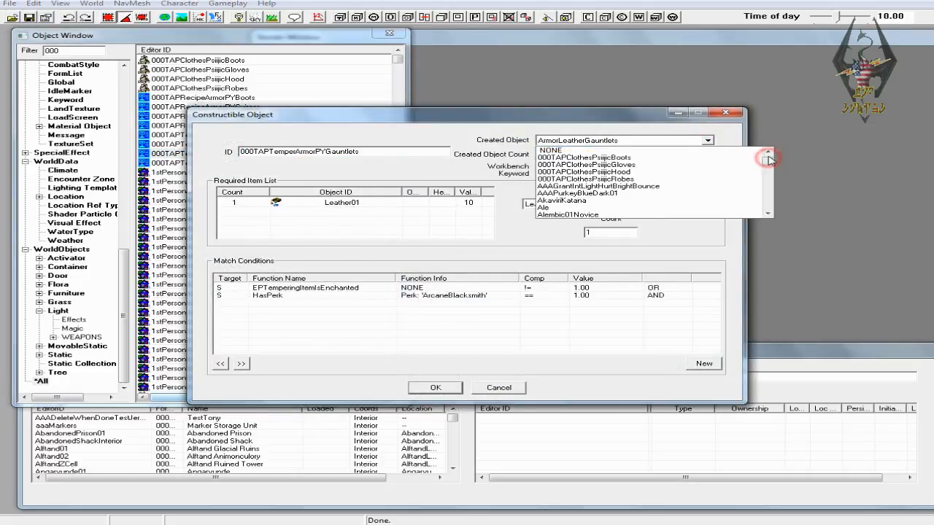
click(665, 164)
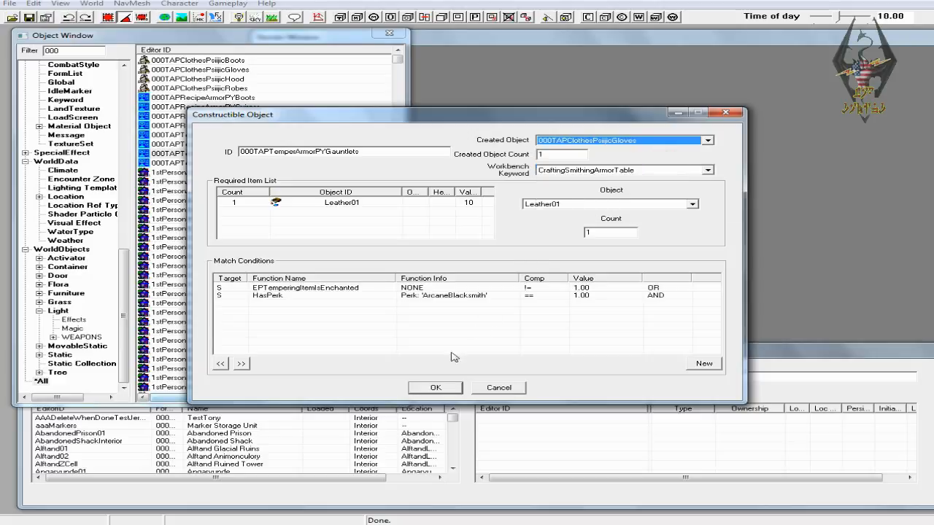
click(438, 388)
click(438, 388)
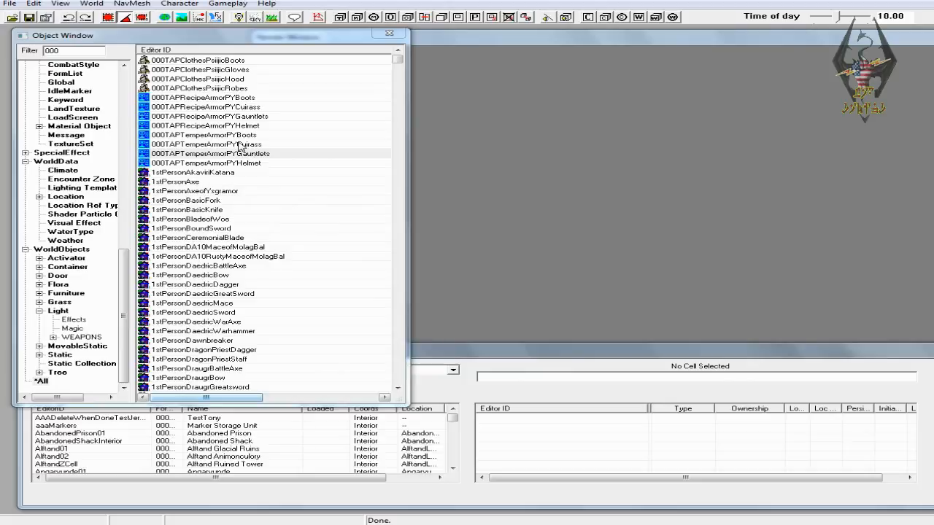
- Remove the EPTemperingItemIsEnchanted and HasPerk match conditions from the 000TAPTemperArmorPYBoots tempering recipe and save it
click(239, 136)
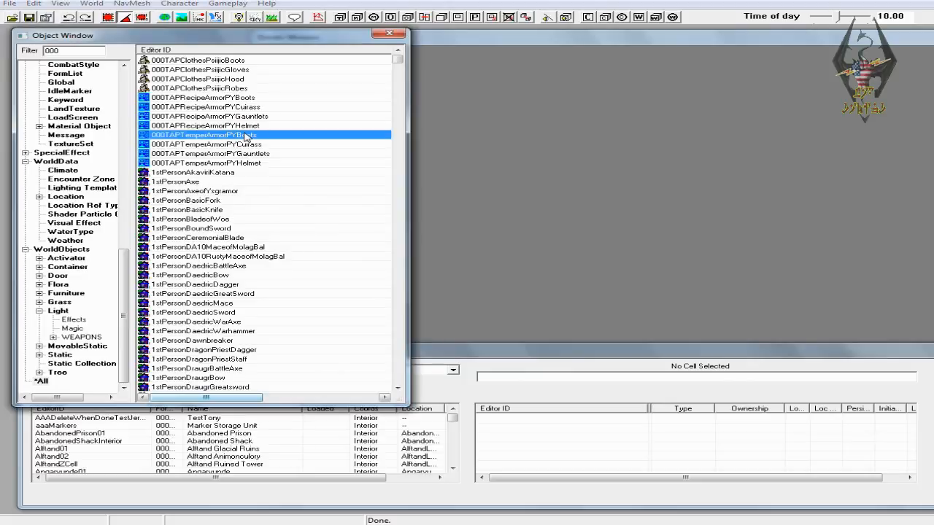
double_click(250, 136)
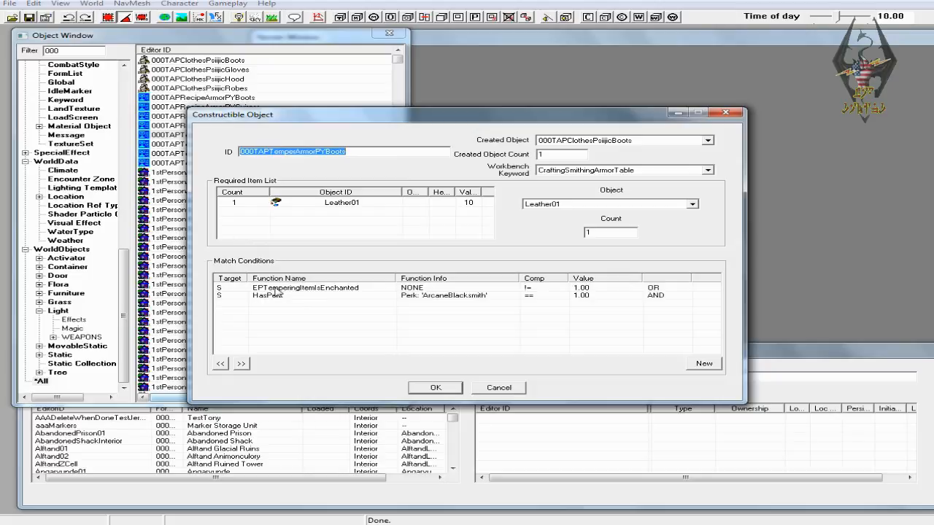
click(333, 289)
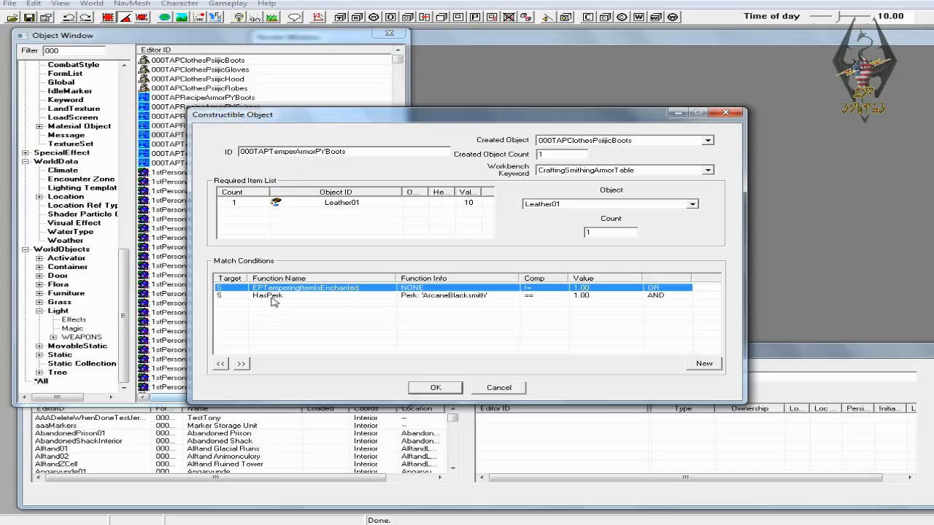
key(Delete)
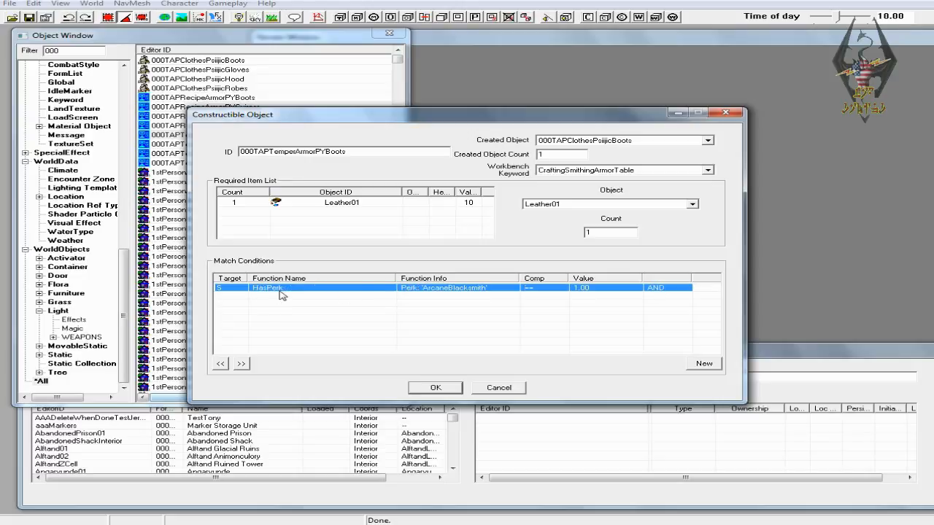
key(Delete)
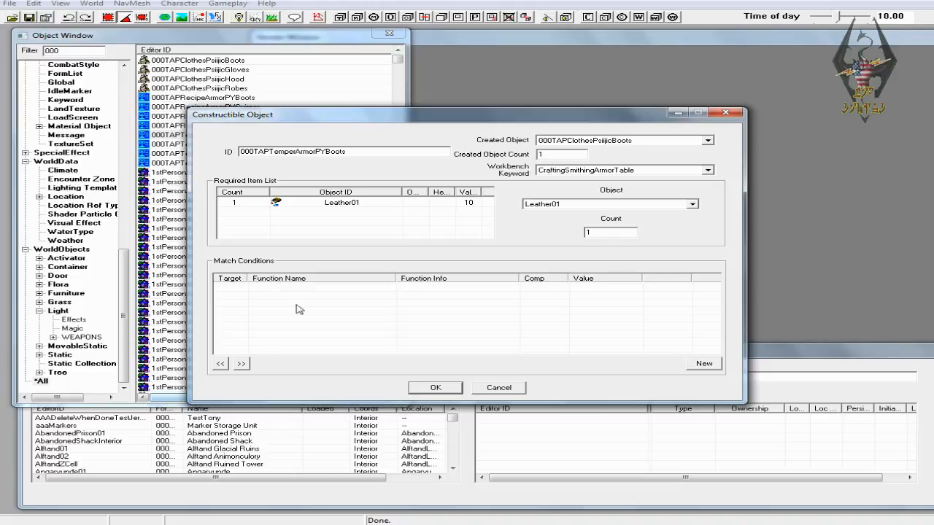
click(446, 388)
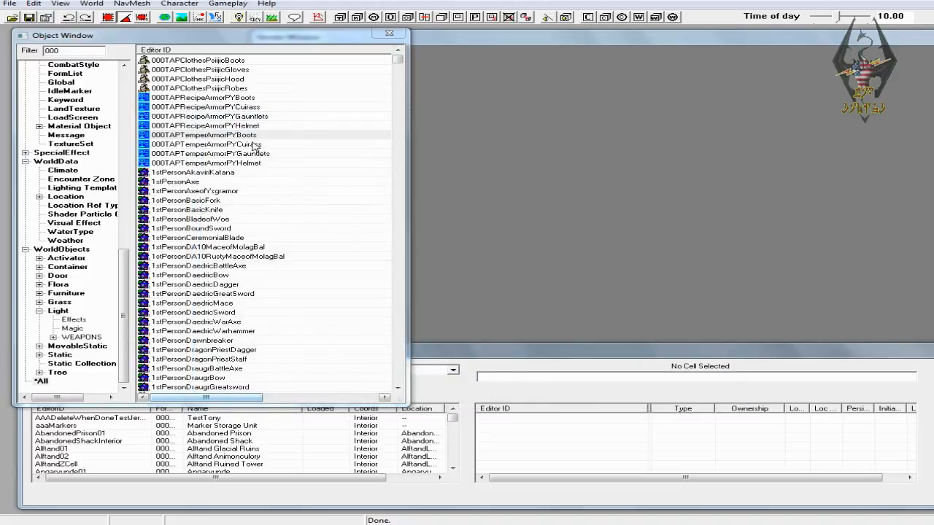
- Remove the EPTemperingItemIsEnchanted and HasPerk match conditions from the 000TAPTemperArmorPYCuirass tempering recipe and save it
click(251, 145)
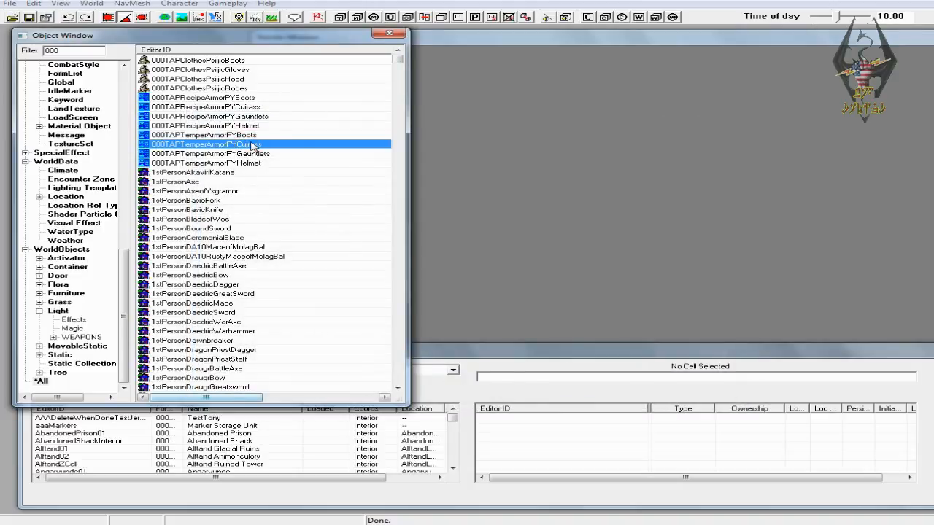
double_click(251, 145)
click(283, 288)
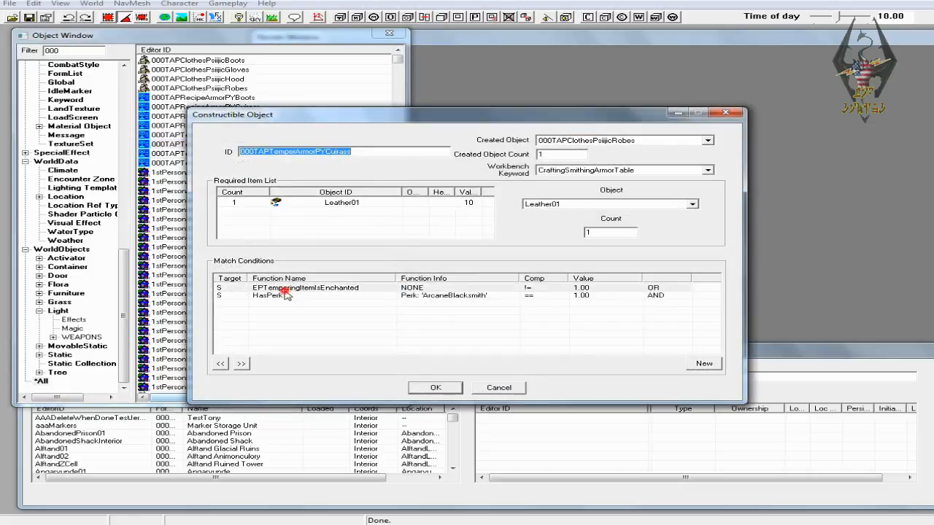
key(Delete)
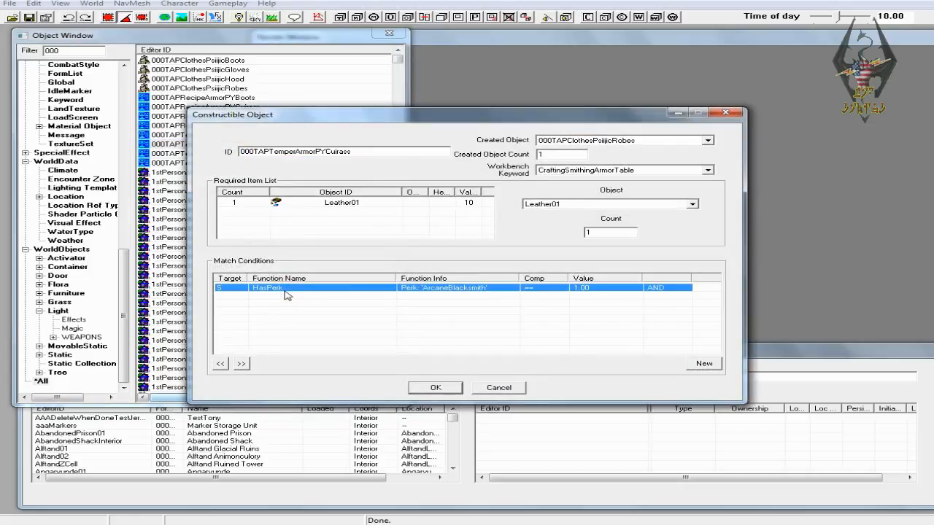
key(Delete)
click(431, 388)
- Remove the EPTemperingItemIsEnchanted and HasPerk match conditions from the 000TAPTemperArmorPYGauntlets tempering recipe and save it
click(259, 153)
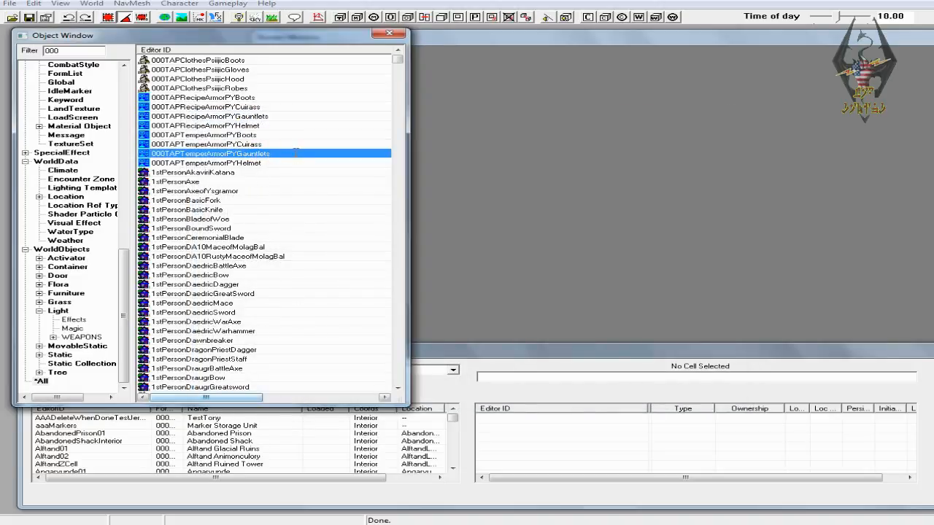
double_click(296, 156)
click(327, 289)
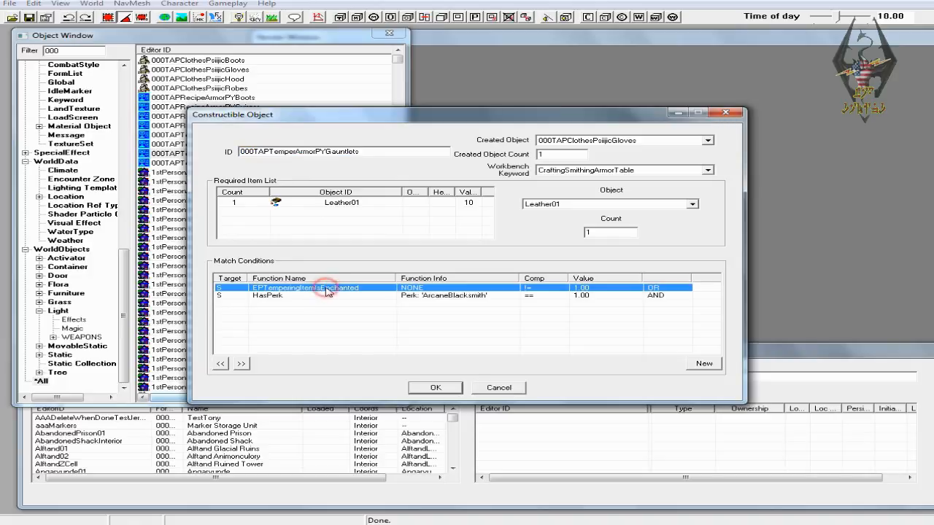
key(Delete)
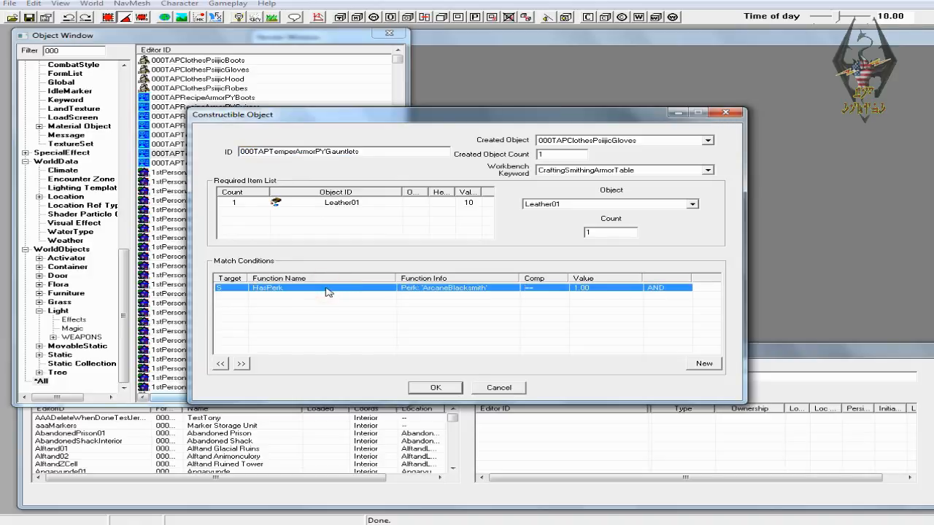
key(Delete)
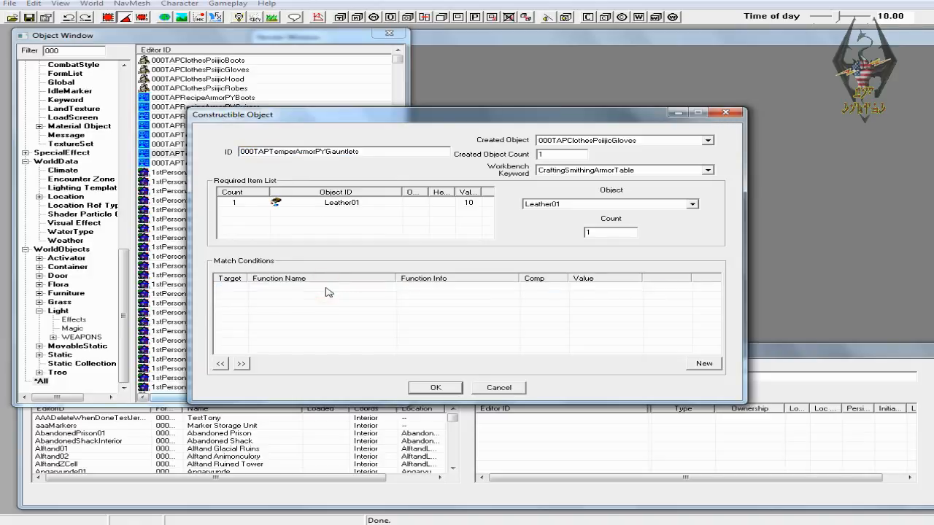
click(436, 387)
- Set the created object of the 000TAPTemperArmorPYHelmet tempering recipe to 000TAPClothesPsiijicHood
click(237, 165)
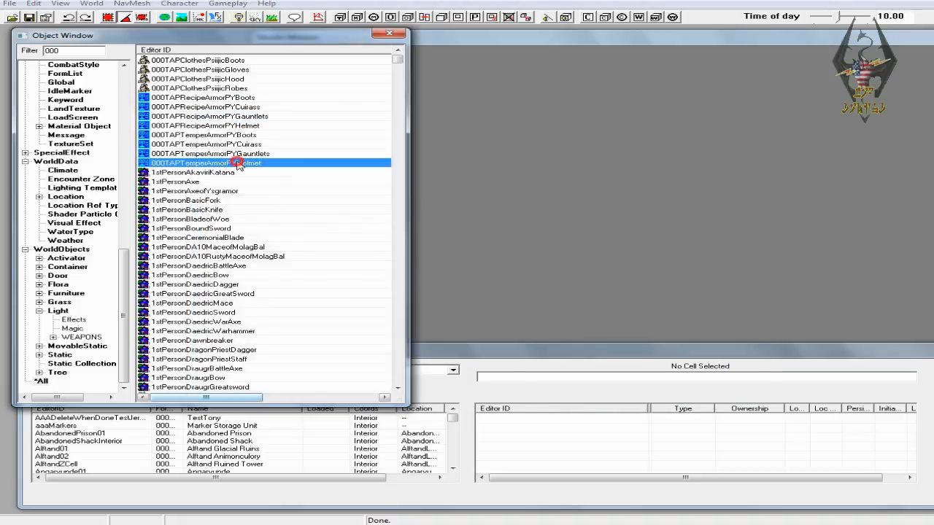
double_click(353, 165)
click(707, 140)
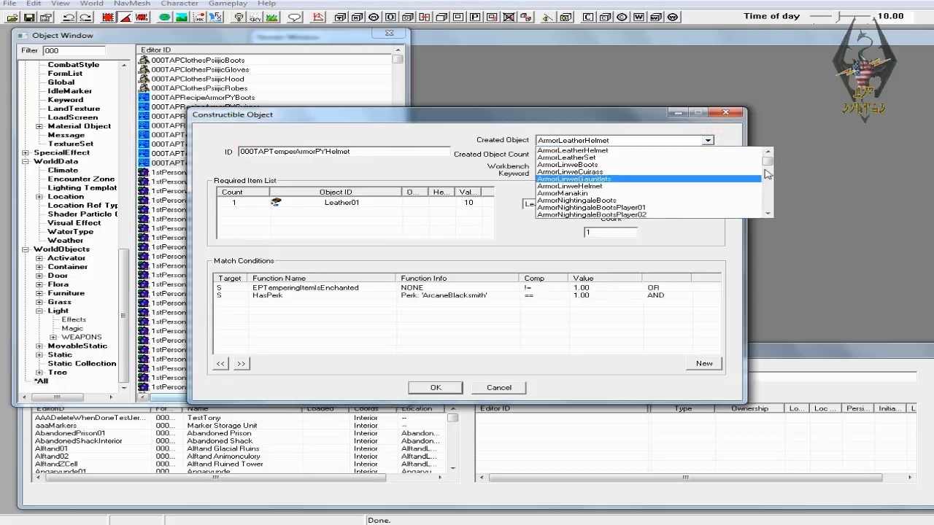
drag(770, 162, 769, 152)
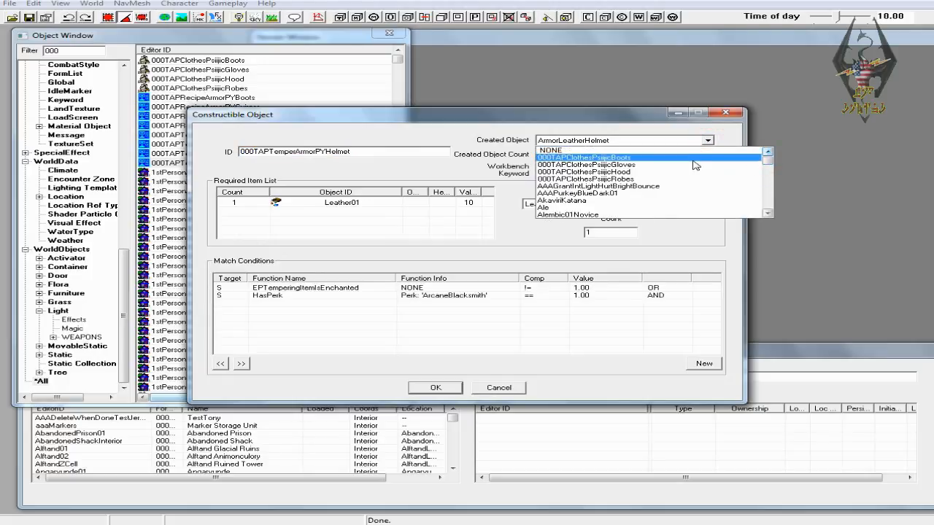
click(668, 173)
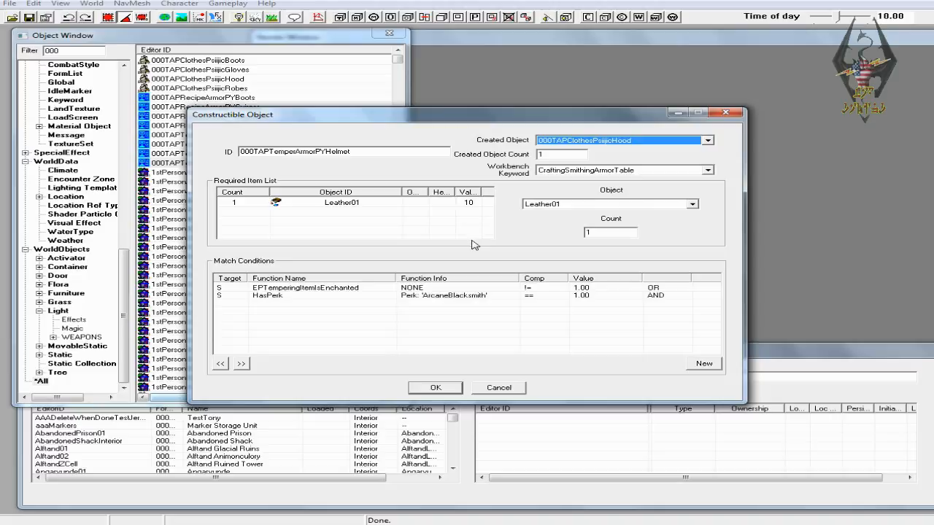
- Remove the EPTemperingItemIsEnchanted and HasPerk match conditions from the helmet tempering recipe and save it
click(348, 290)
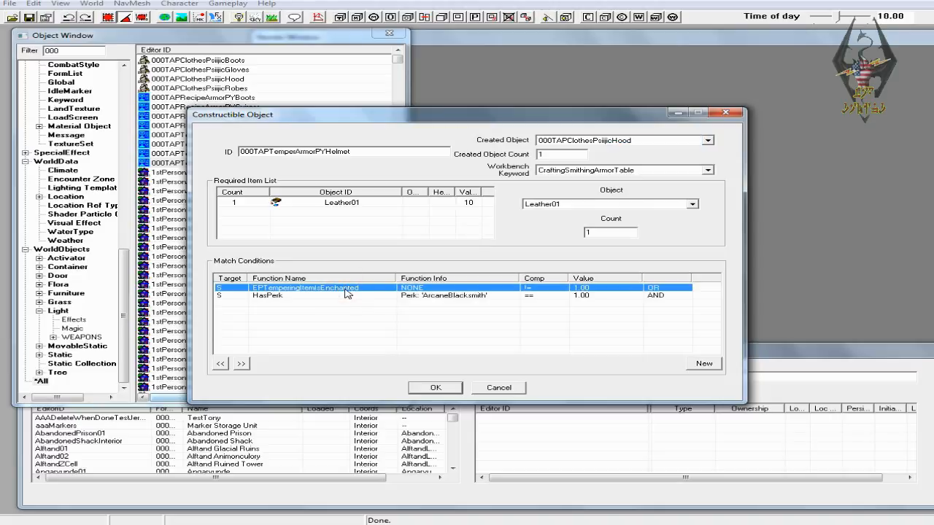
key(Delete)
key(Delete)
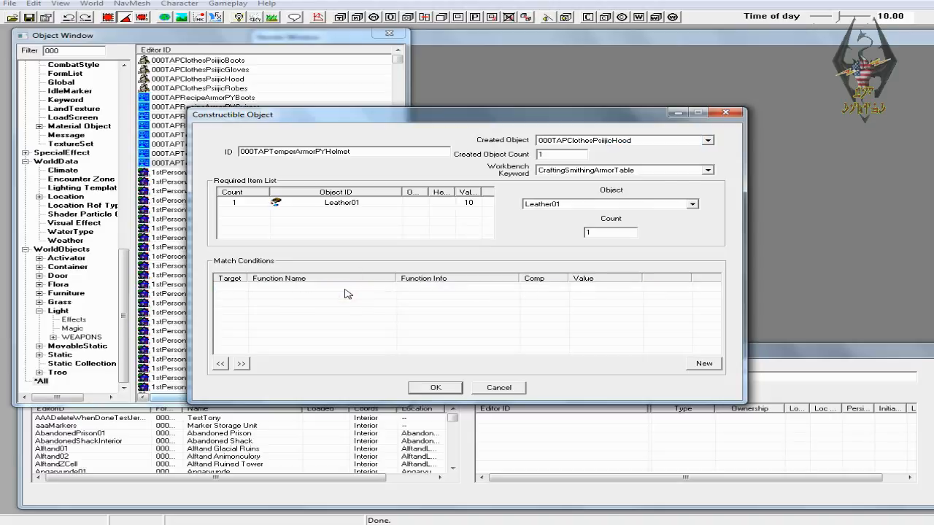
click(441, 388)
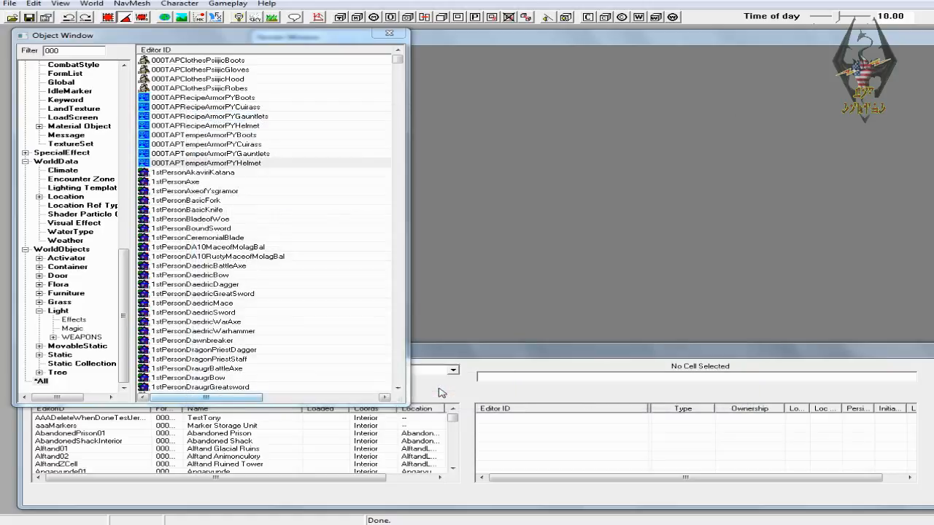
- Check the 000TAPRecipeArmorPYCuirass crafting recipe for match conditions and close it
click(201, 98)
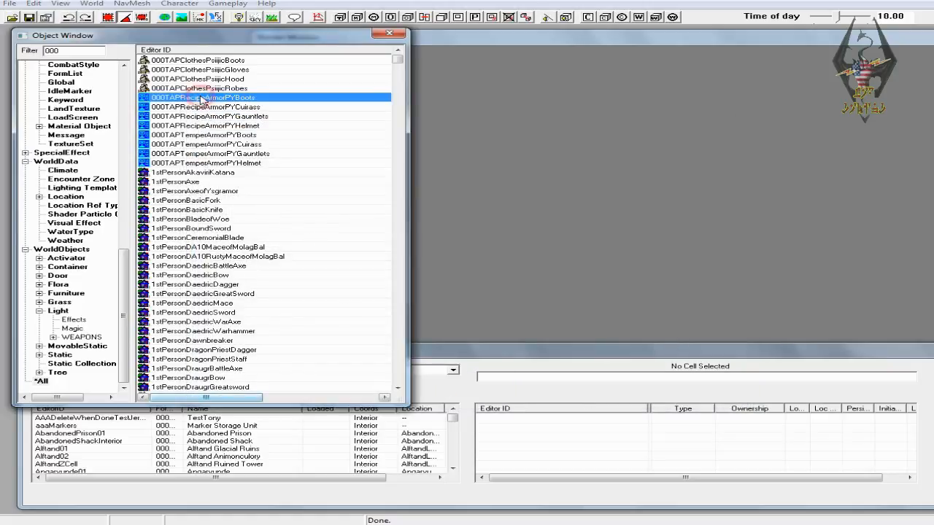
click(224, 107)
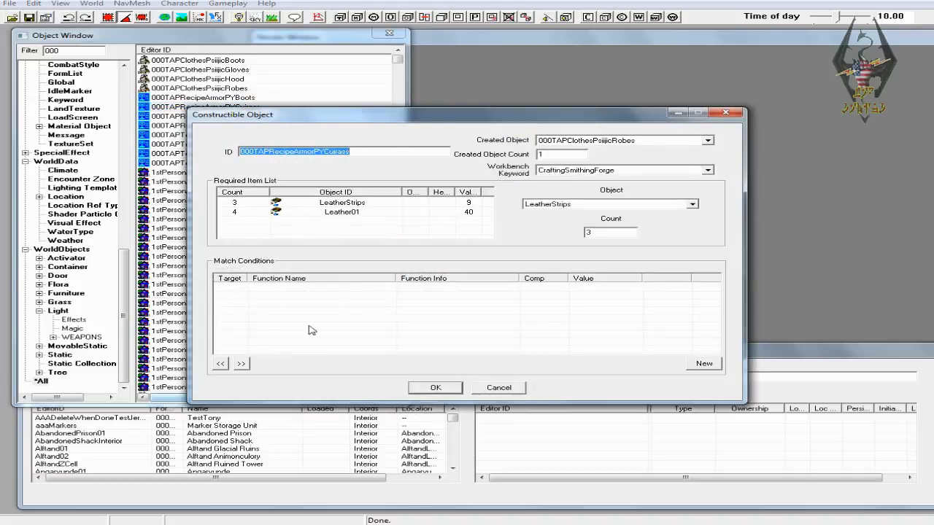
click(434, 388)
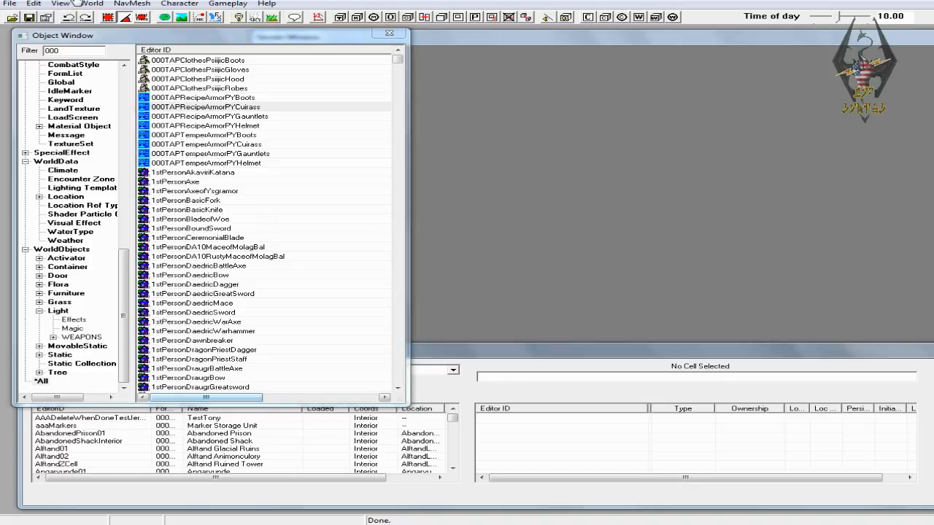
- Filter the object list by "chest" and duplicate the LargeChestNoRespawn container
double_click(49, 51)
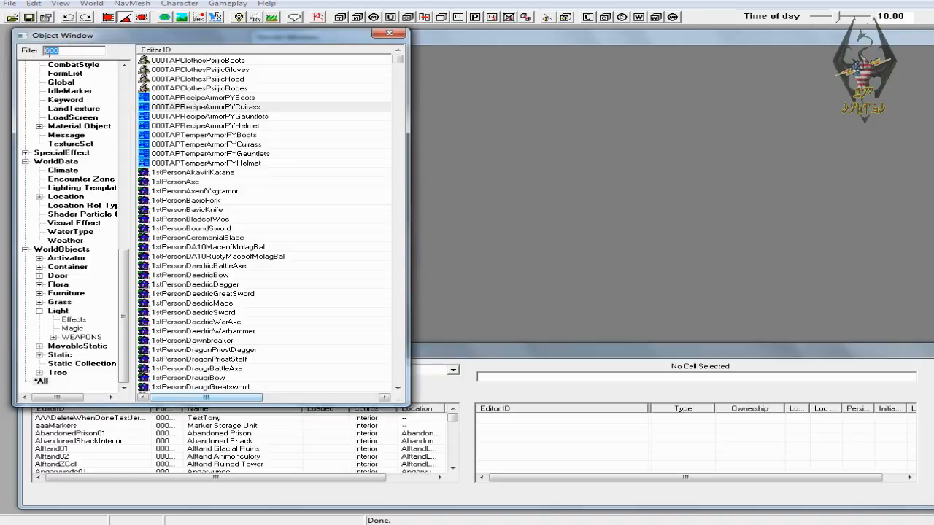
text(chest)
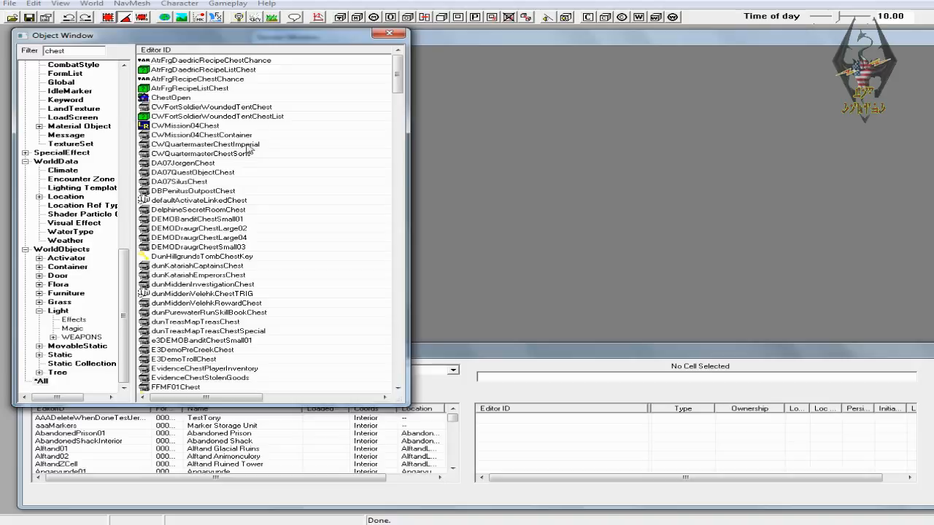
click(211, 265)
scroll(251, 269, down, 3)
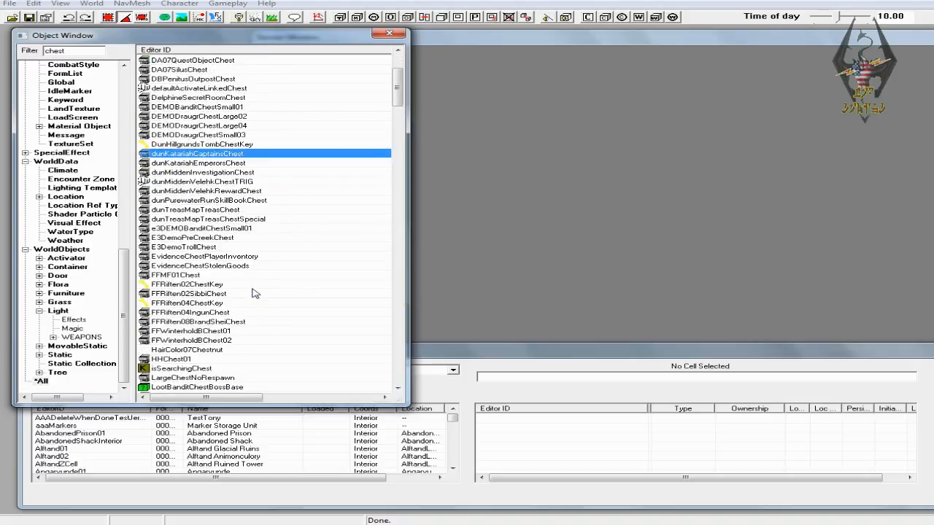
scroll(263, 295, down, 2)
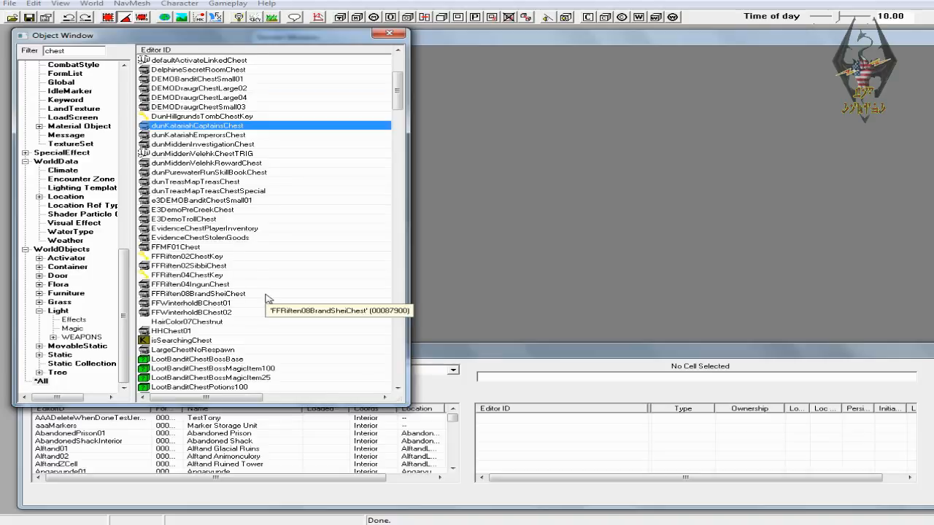
scroll(267, 299, down, 1)
click(200, 326)
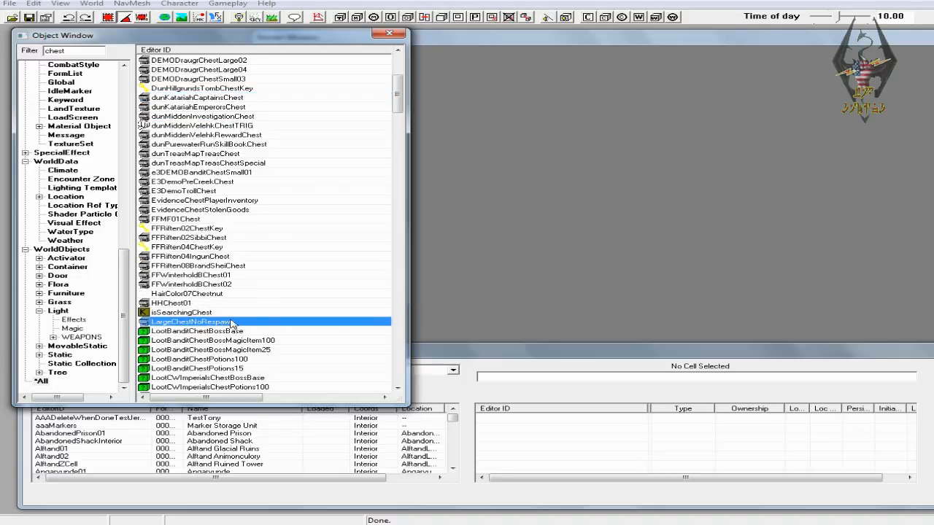
right_click(230, 321)
click(276, 350)
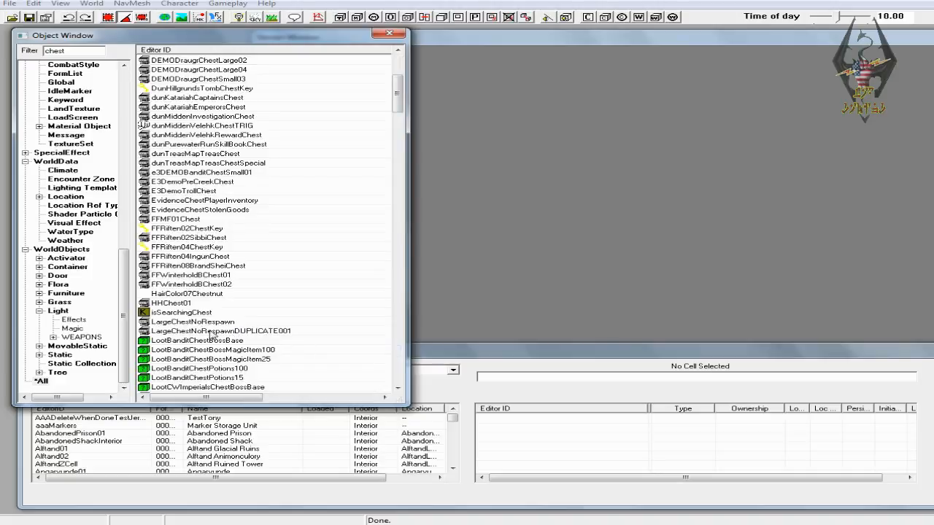
- Rename the duplicated chest container to 000TAPchest without creating another new object
click(204, 332)
click(197, 331)
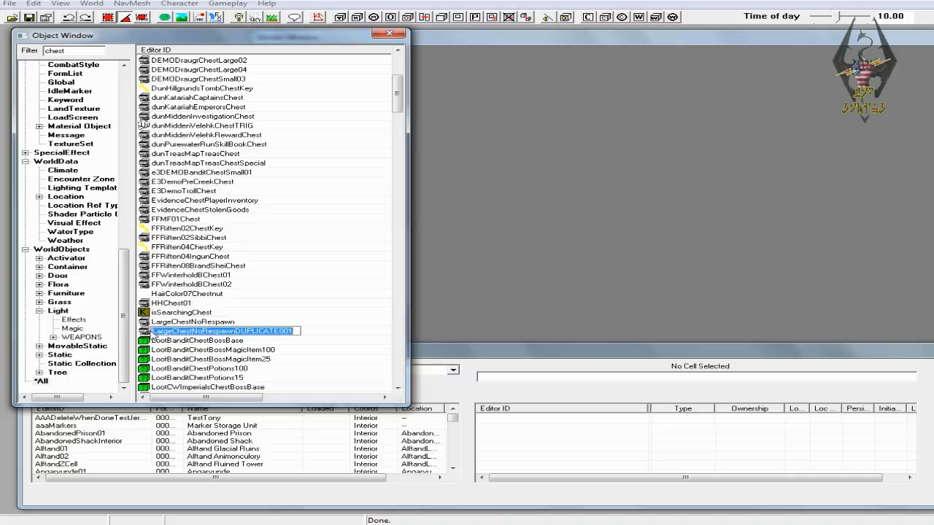
text(0)
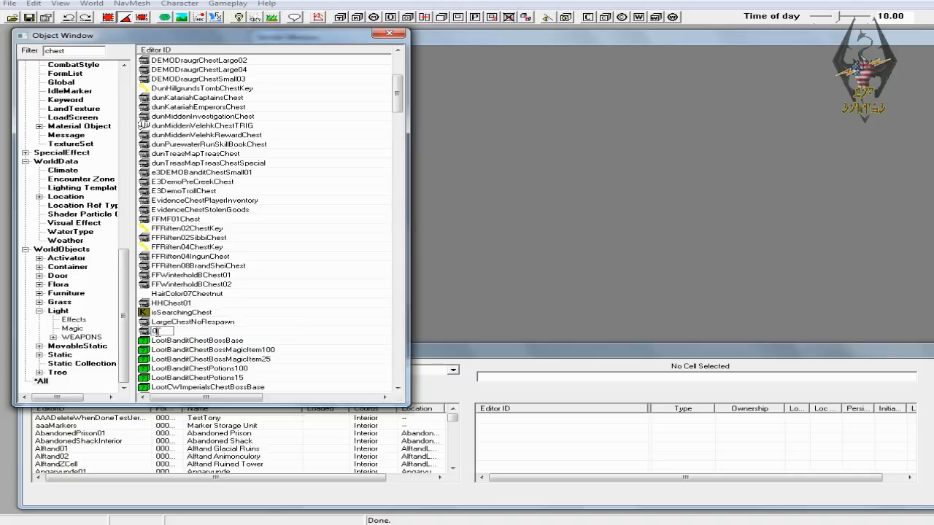
text(00TAPchest)
key(Return)
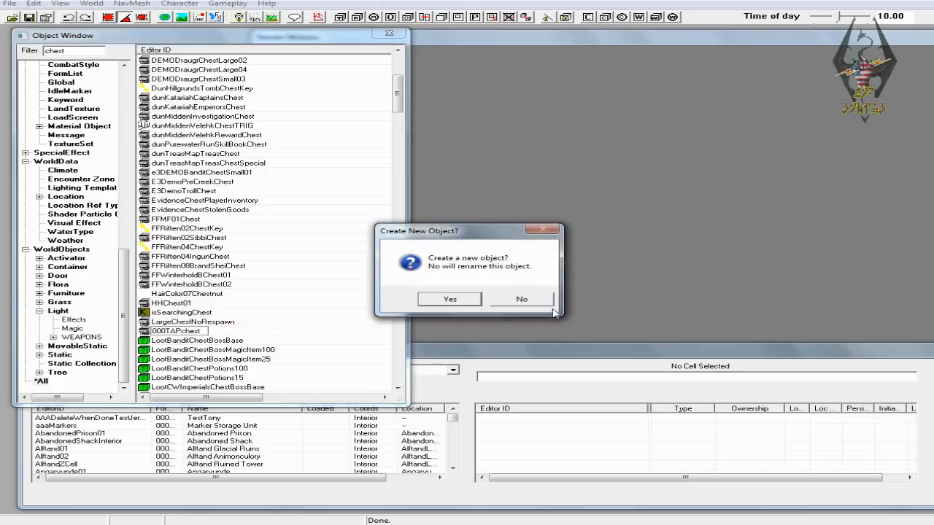
click(530, 301)
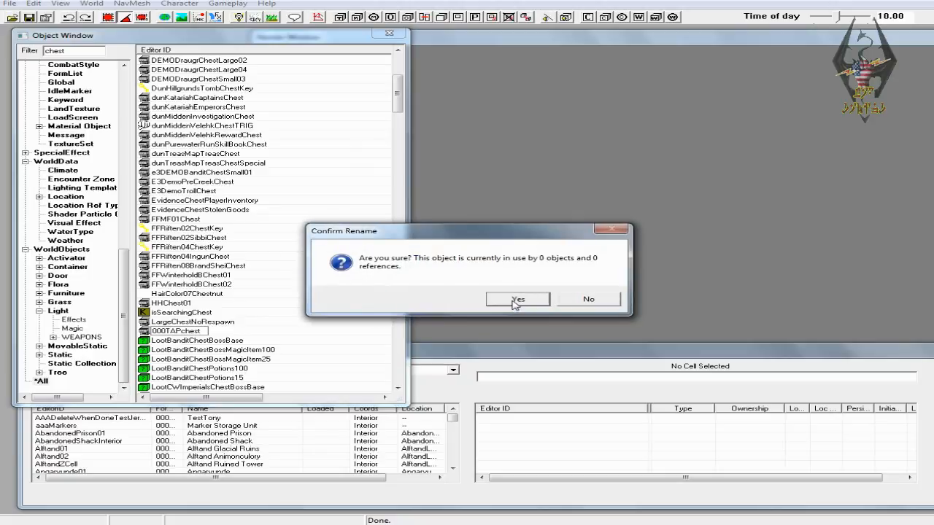
click(516, 301)
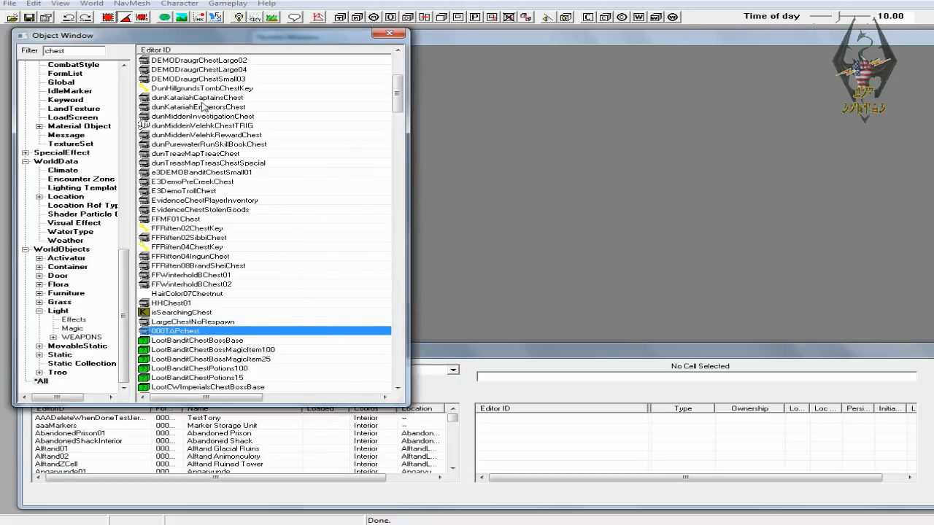
- Filter the object list by "000" and open the 000TAPchest container for editing
double_click(73, 53)
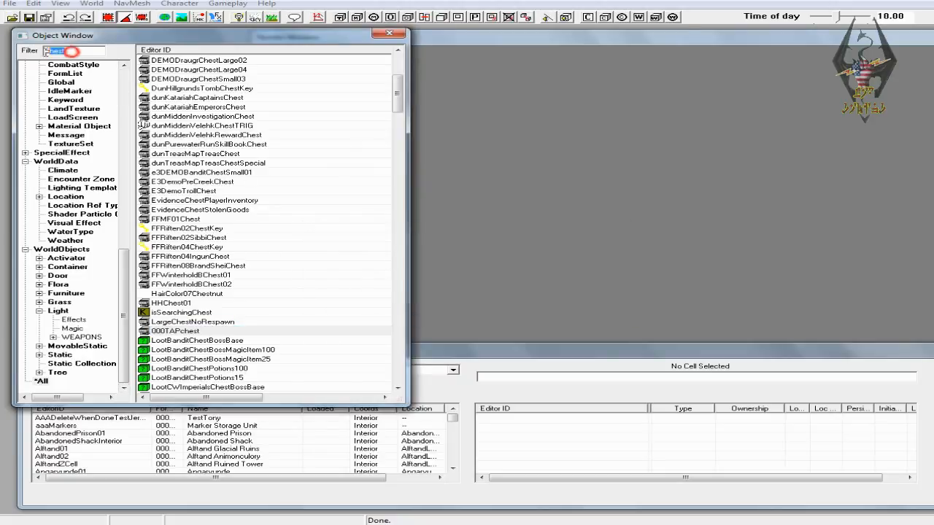
text(000)
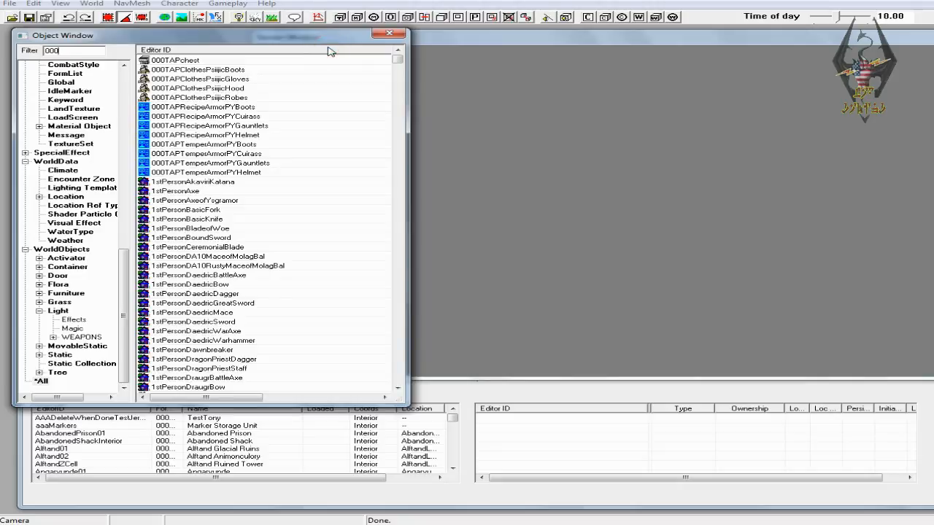
click(181, 61)
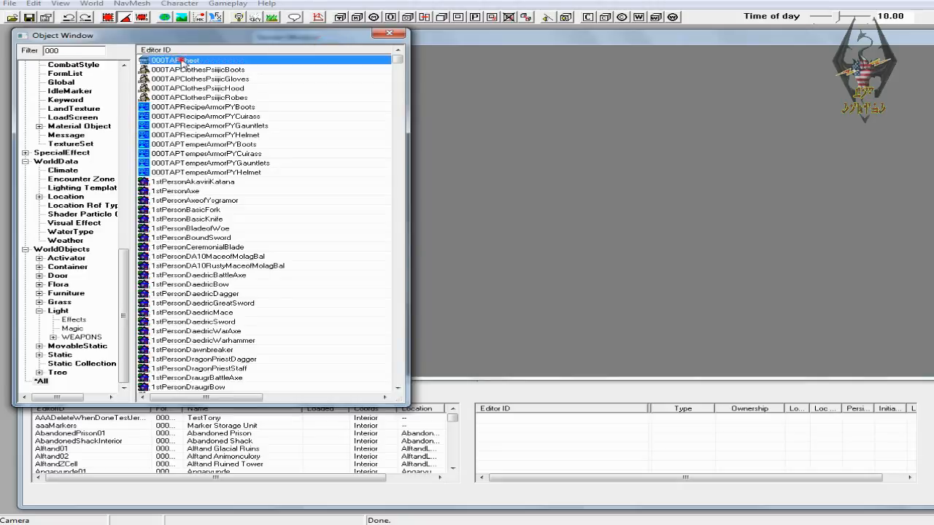
double_click(249, 63)
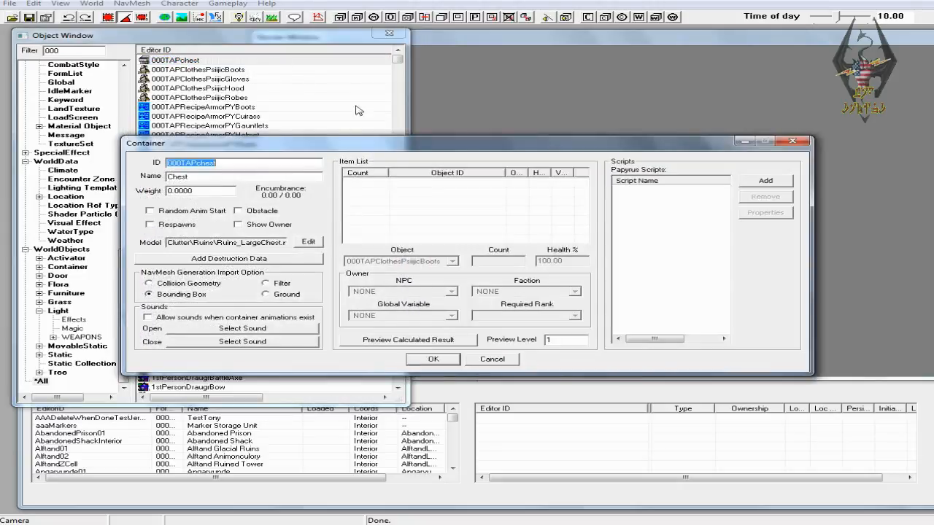
- Set the container's display name to Mage Armor
drag(416, 146, 572, 79)
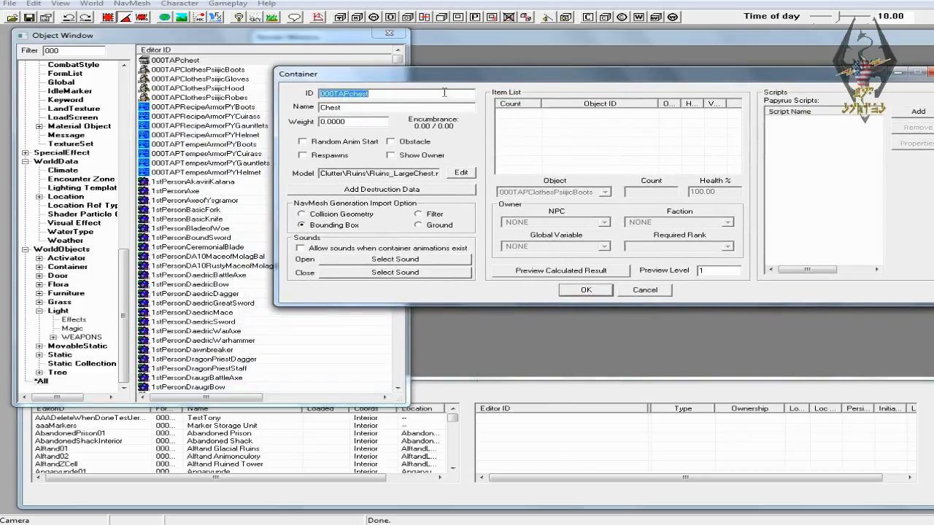
key(Tab)
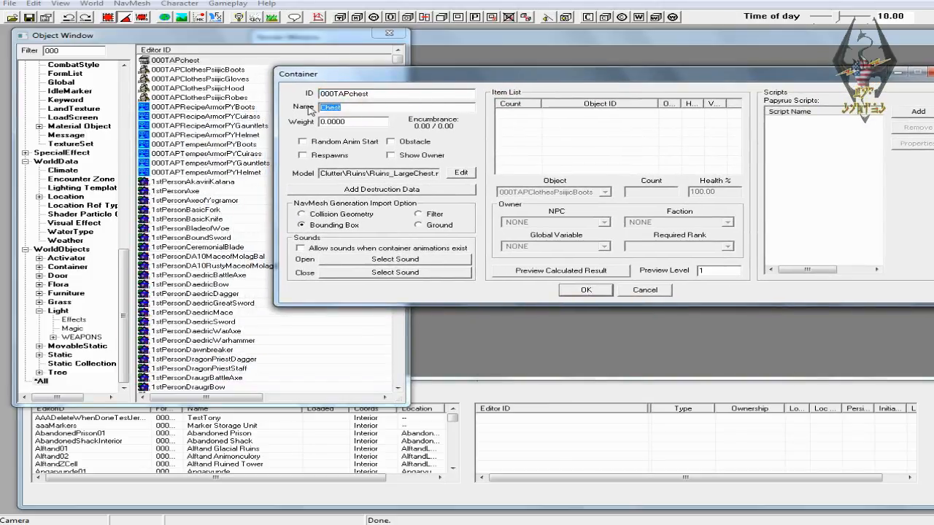
text(Mage Armor)
- Add 000TAPClothesPsiijicBoots, Gloves, Hood and Robes to the chest container's item list, one of each
drag(421, 76, 464, 45)
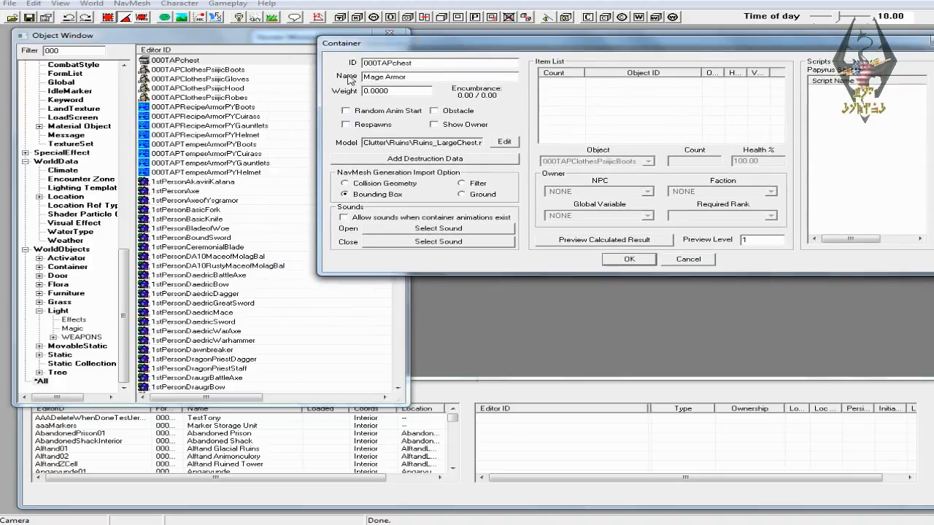
click(210, 70)
drag(143, 71, 639, 115)
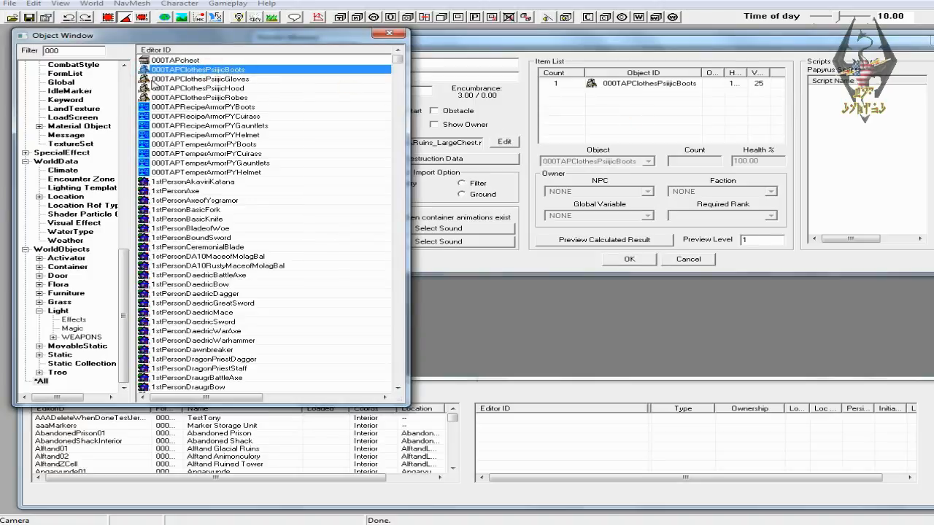
drag(144, 79, 656, 118)
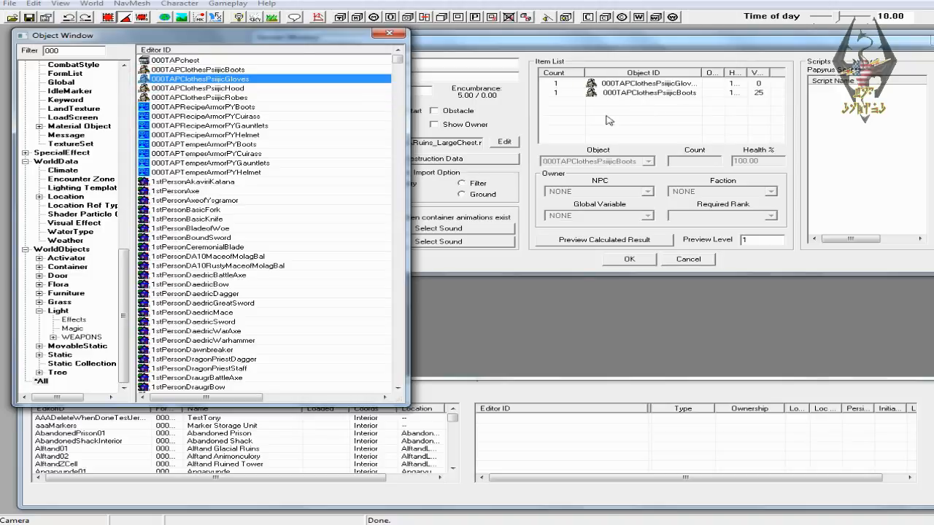
drag(146, 89, 622, 113)
drag(146, 97, 618, 129)
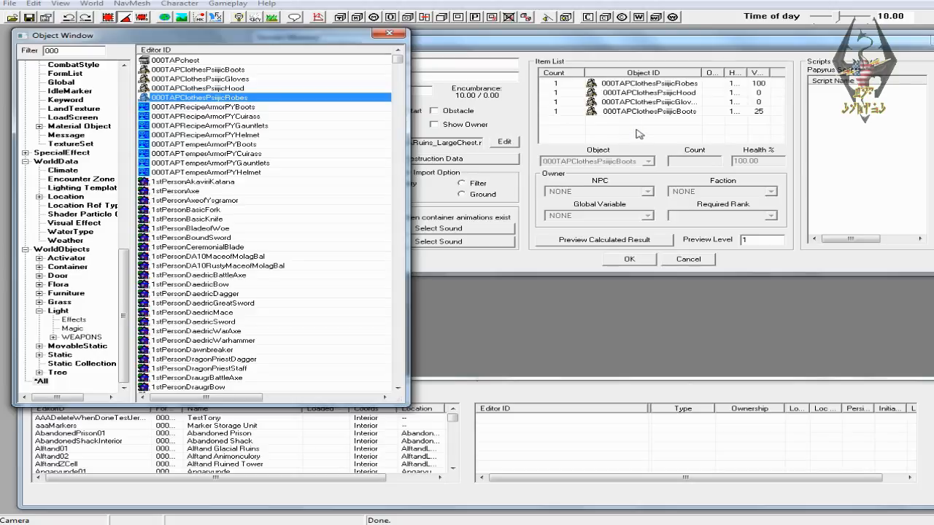
- Add Gold001 with a count of 20000 to the container's item list and save the container
click(635, 131)
right_click(639, 129)
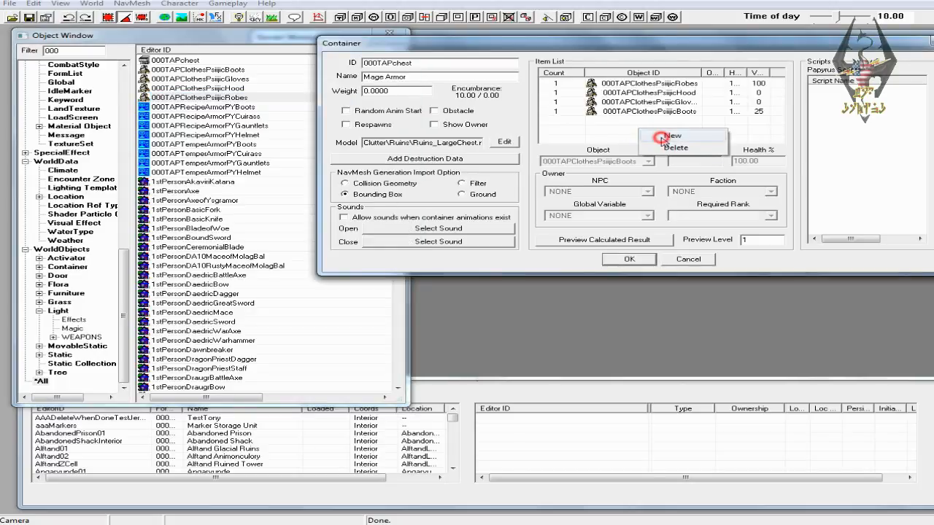
click(659, 135)
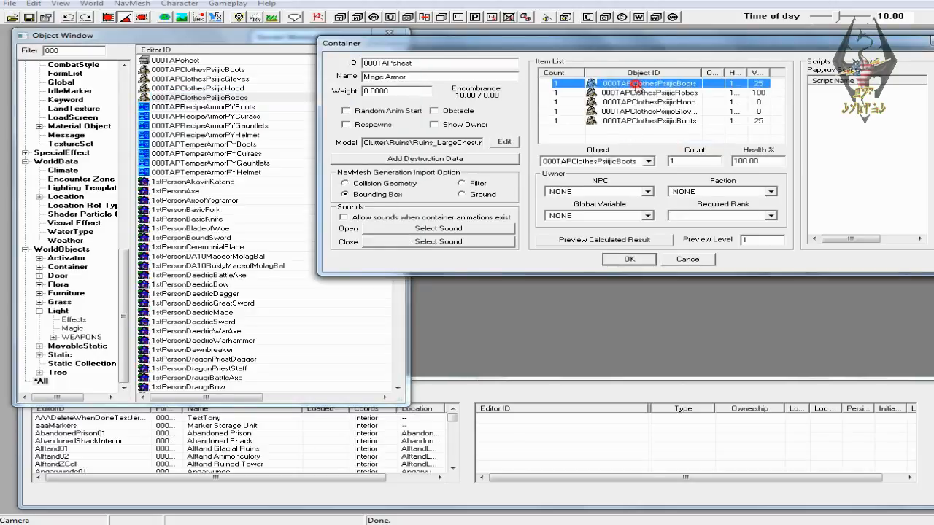
click(609, 161)
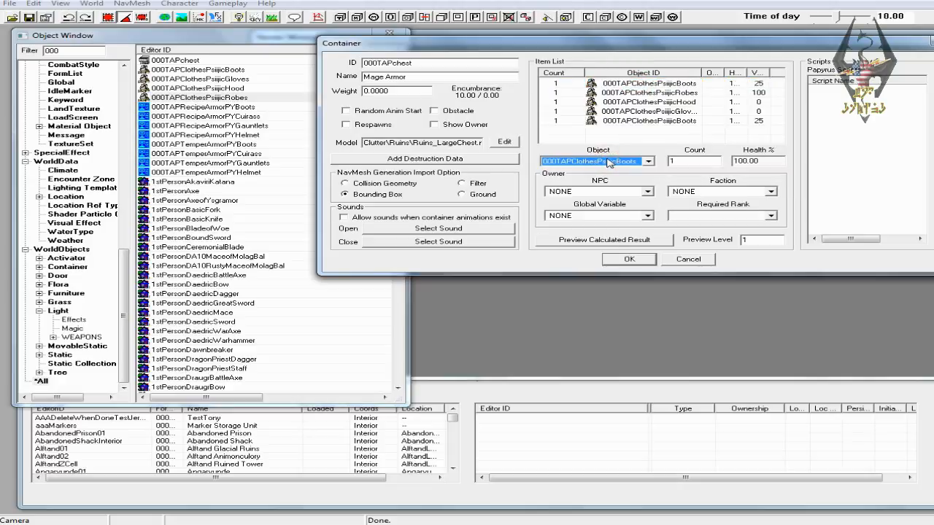
text(Gold001)
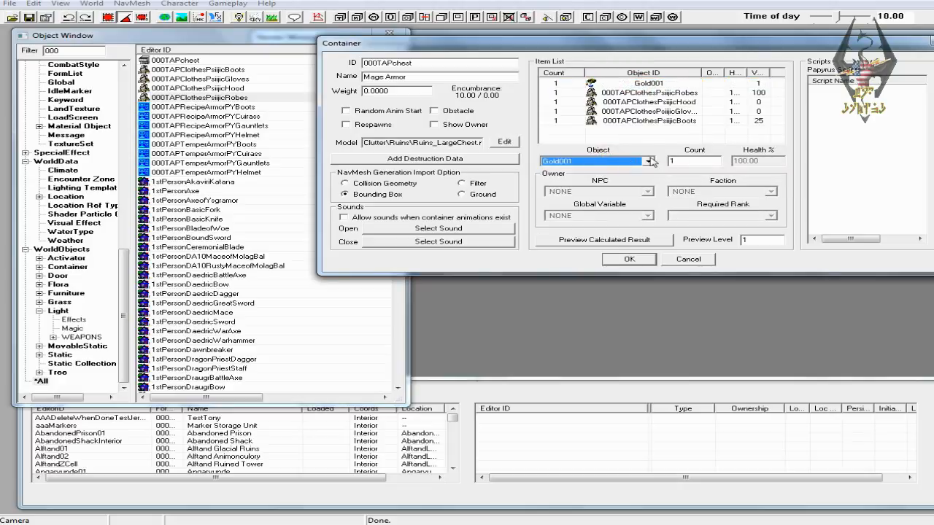
double_click(685, 162)
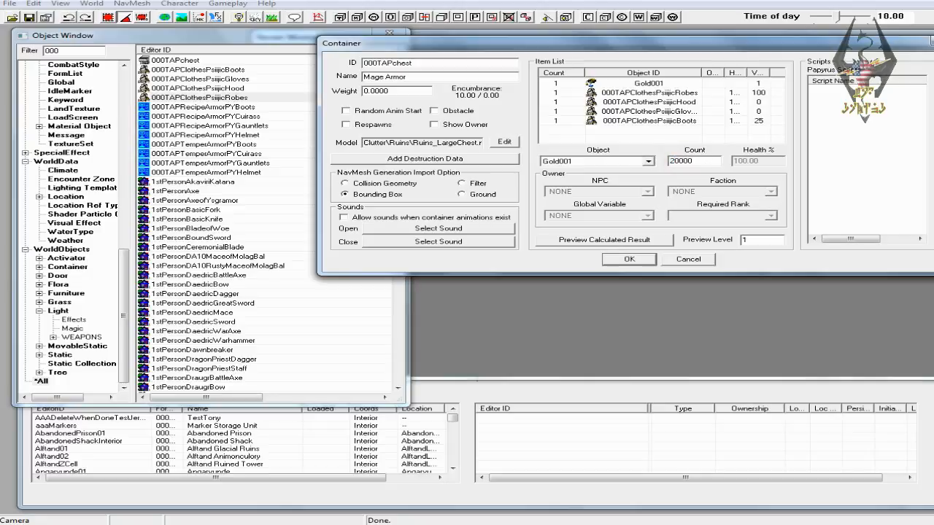
text(20000)
click(620, 260)
click(626, 261)
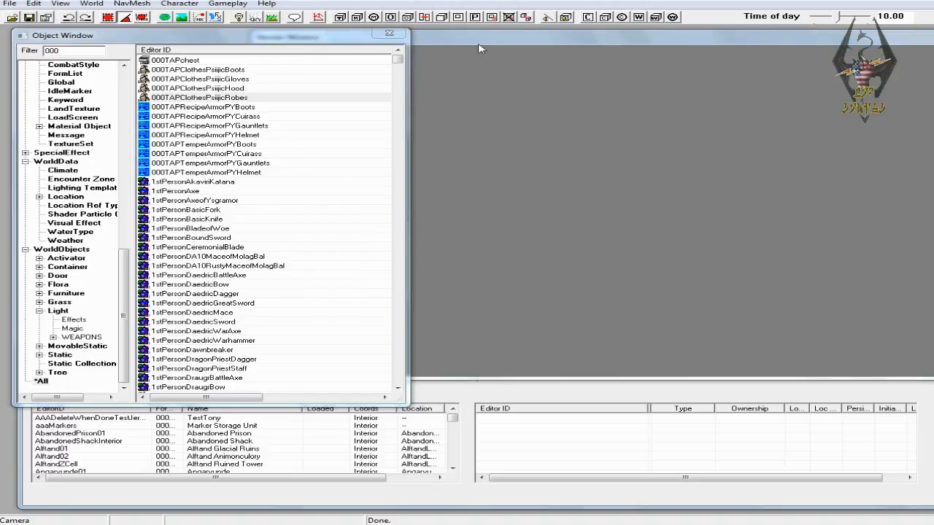
- Switch the cell list to the WhiterunWorld world space and load the WhiterunPlainsDistrict01 cell
click(552, 395)
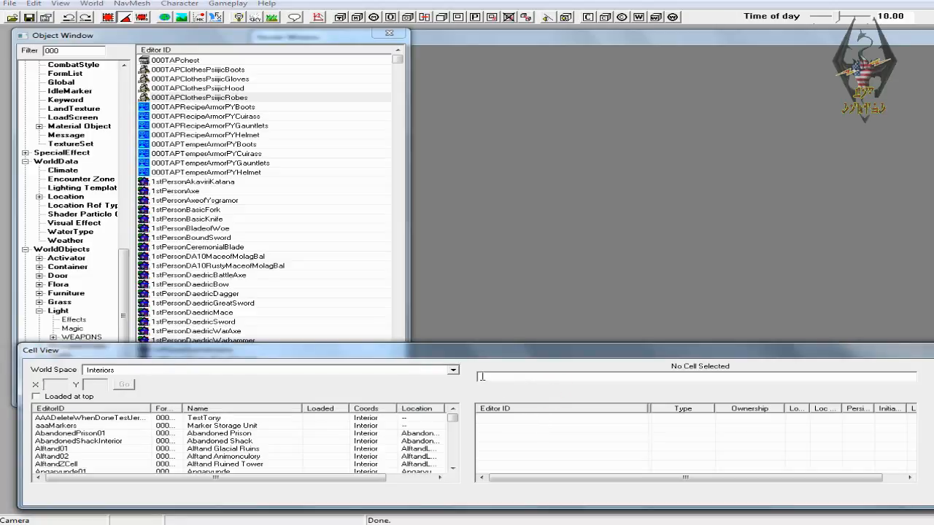
click(453, 369)
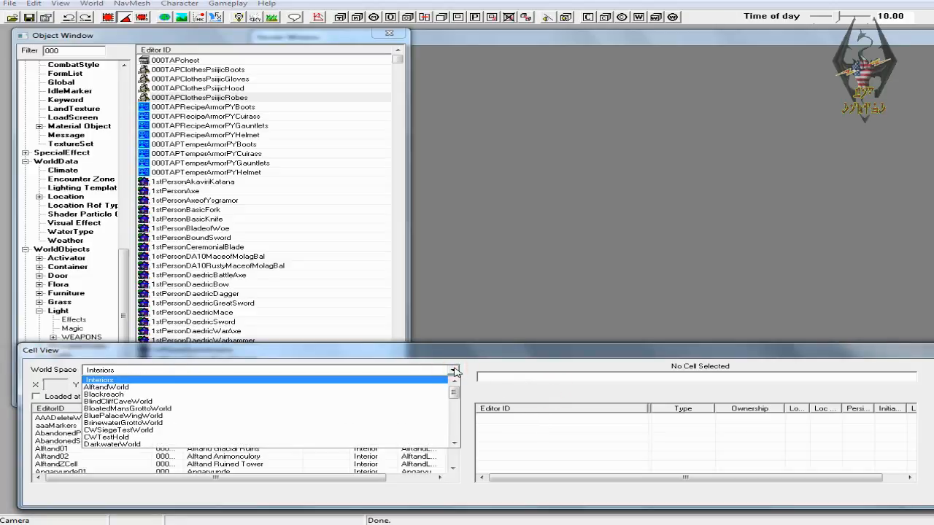
drag(456, 393, 456, 437)
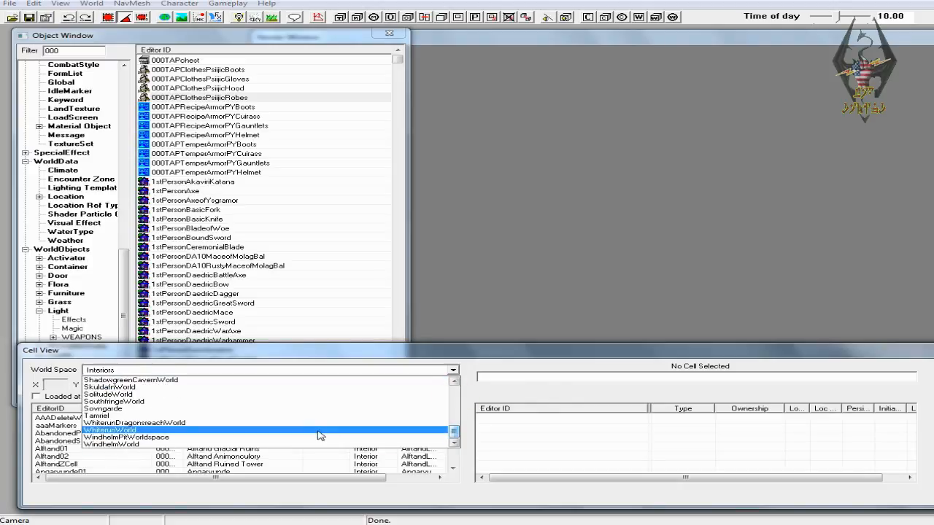
click(174, 431)
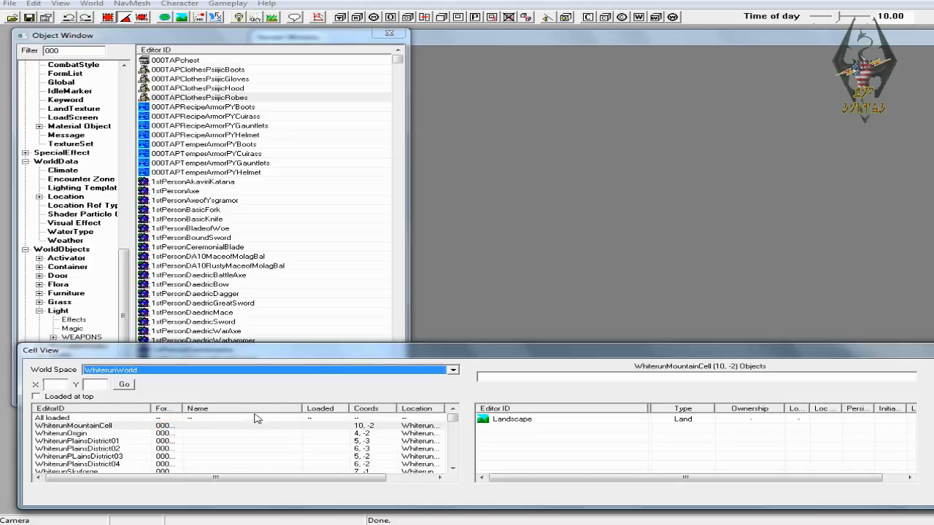
double_click(114, 442)
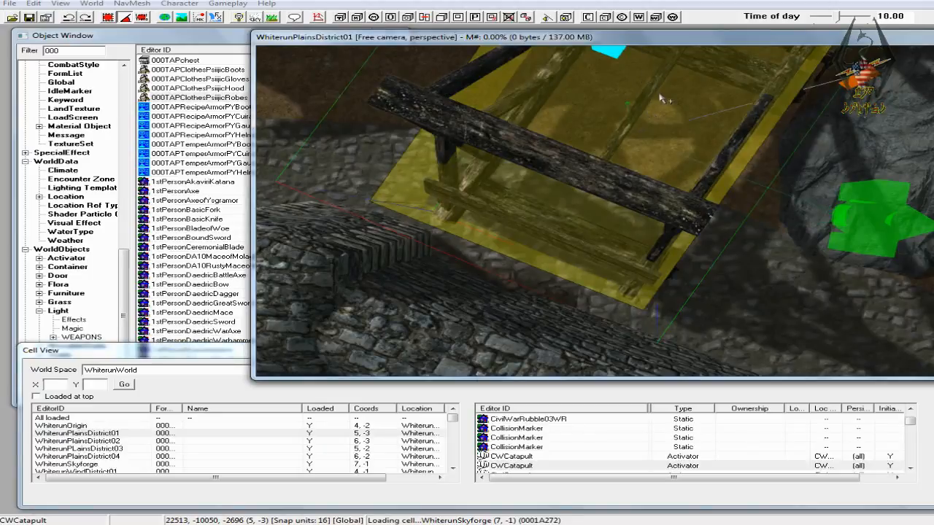
- Place 000TAPchest on the floor in the dark stone-walled corner of the WhiterunOrigin cell
shift+middle_drag(659, 99, 791, 183)
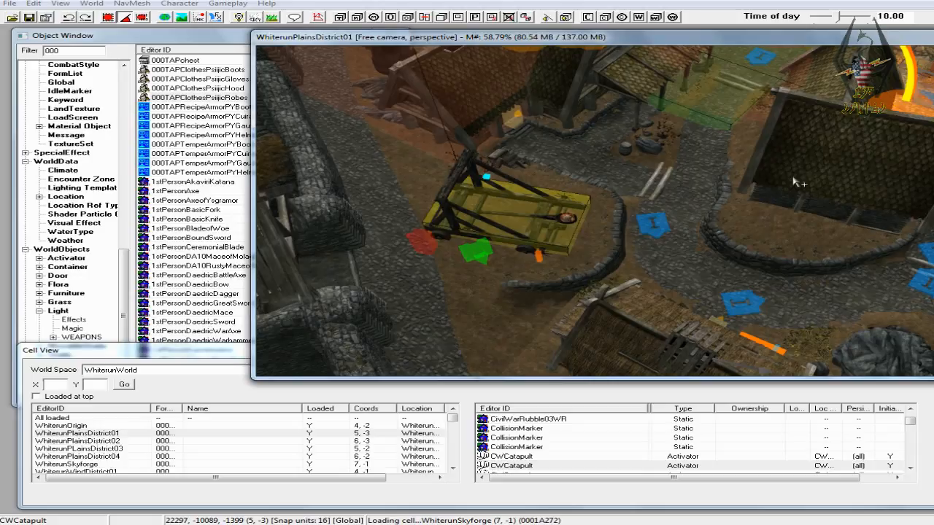
shift+middle_drag(660, 119, 739, 169)
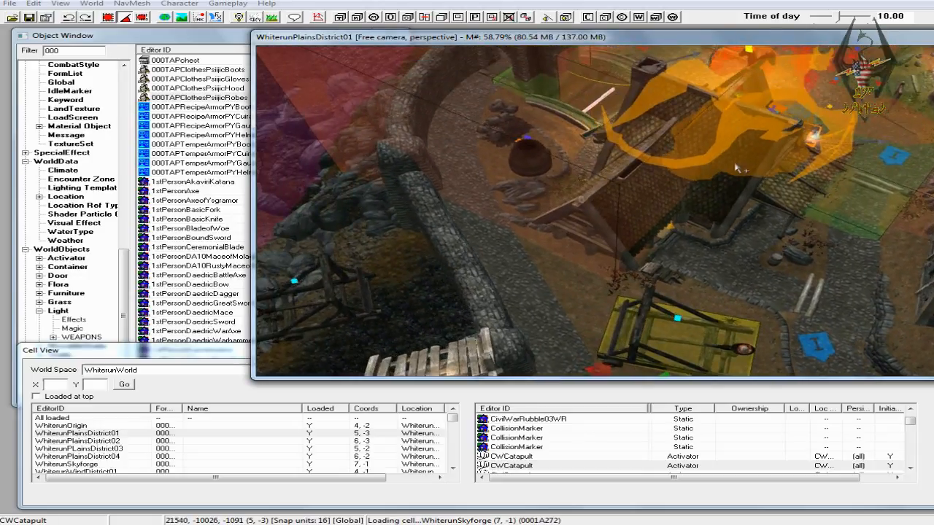
shift+middle_drag(663, 115, 725, 178)
scroll(746, 196, up, 5)
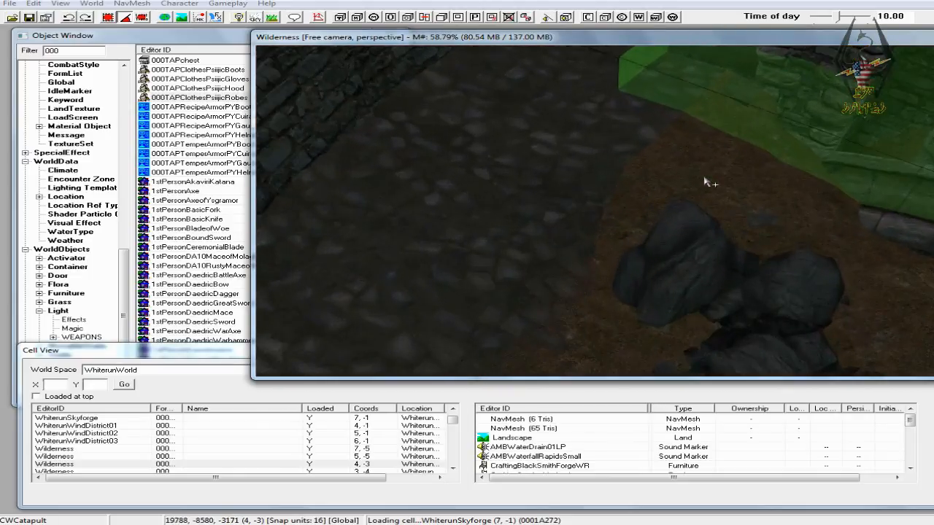
shift+middle_drag(677, 254, 730, 210)
scroll(726, 205, up, 3)
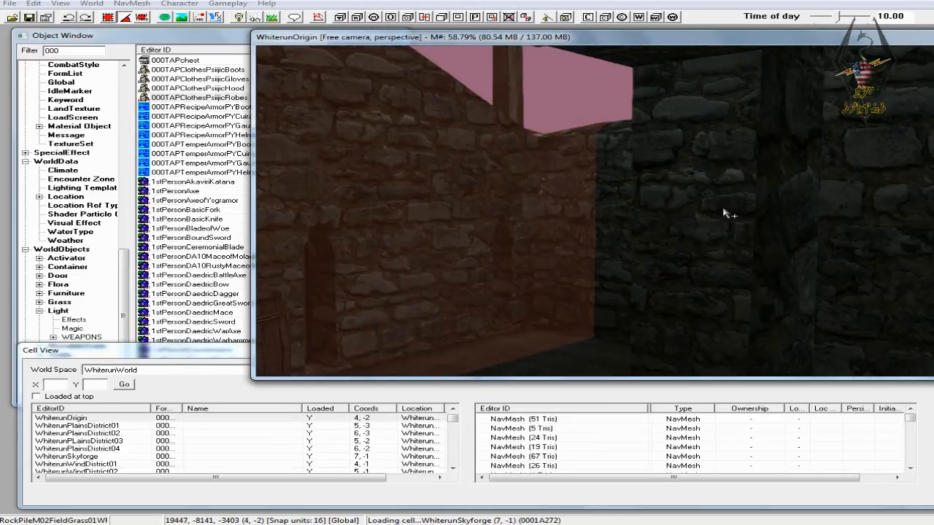
scroll(650, 254, up, 1)
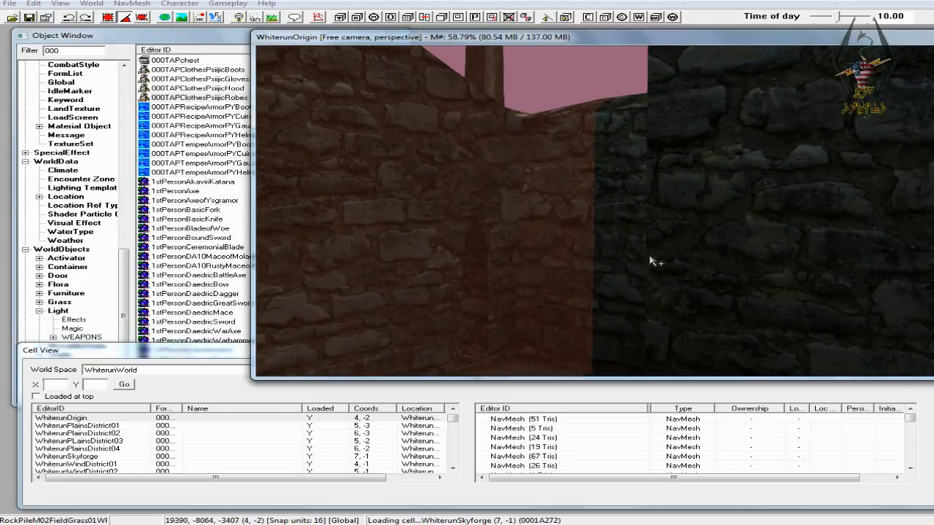
scroll(651, 262, down, 2)
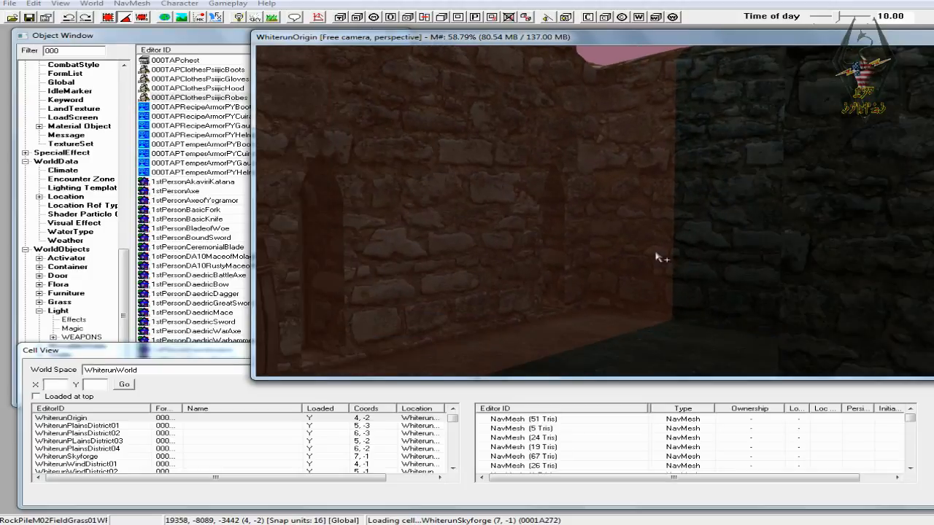
click(584, 333)
scroll(612, 333, up, 2)
scroll(635, 338, down, 2)
shift+middle_drag(635, 338, 656, 344)
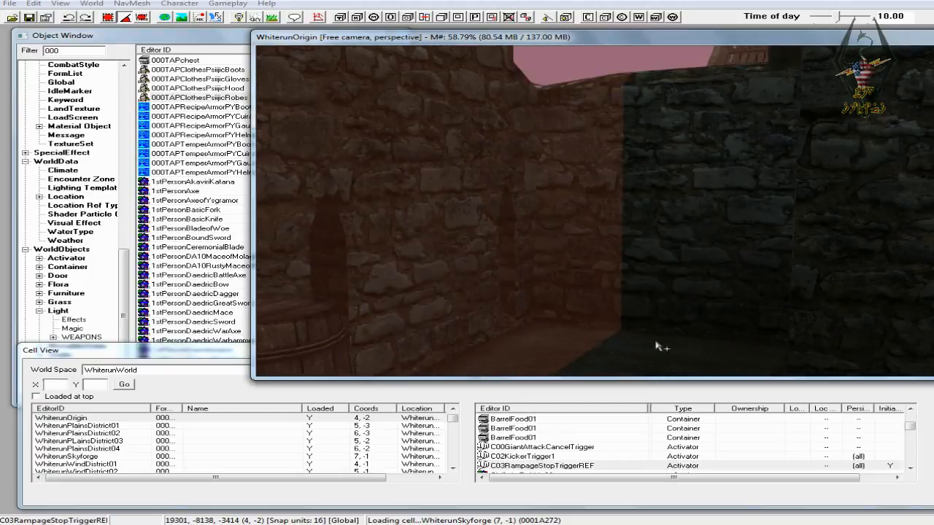
scroll(694, 352, up, 2)
scroll(697, 351, down, 2)
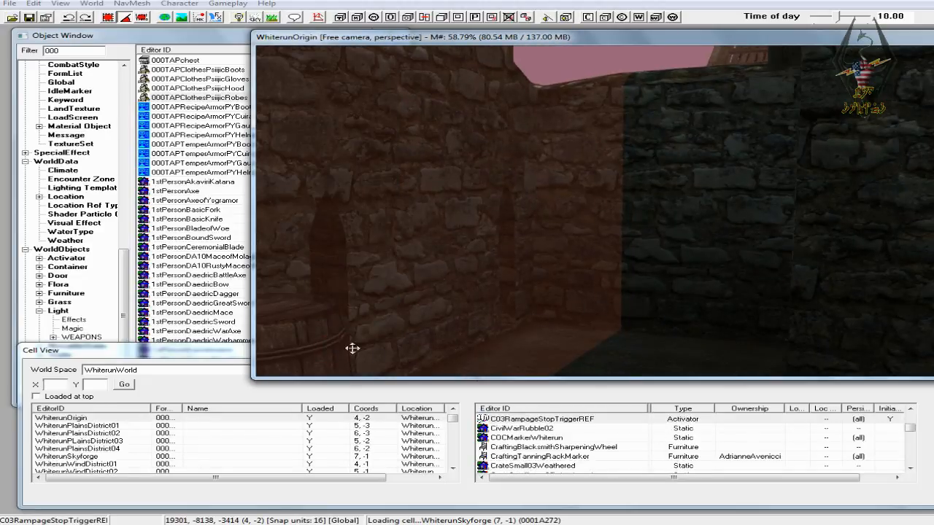
middle_drag(732, 357, 731, 358)
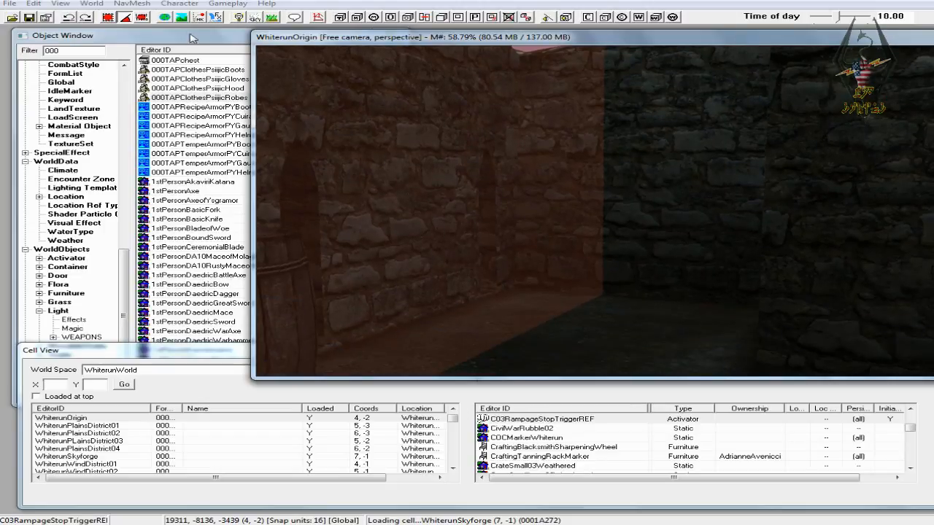
drag(148, 61, 676, 317)
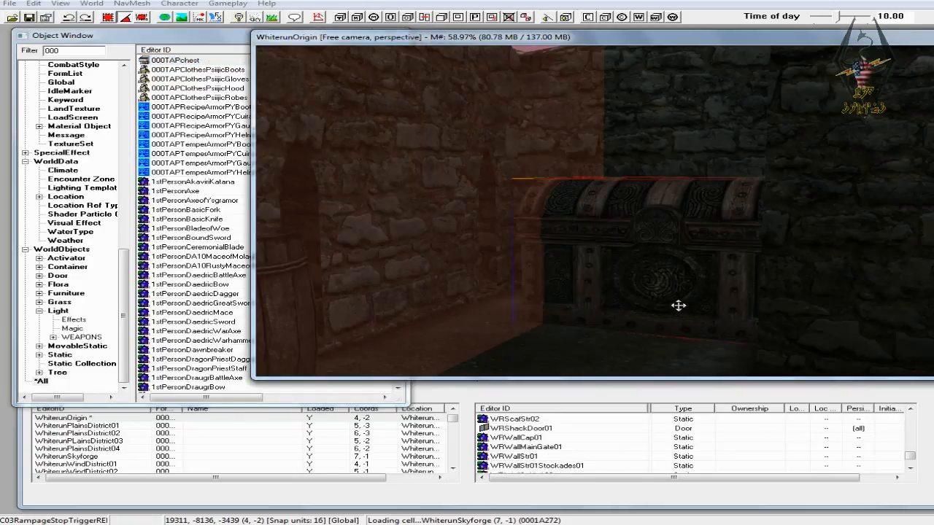
- Move the placed chest back toward the corner's rear wall, scale it down, and check its location in Whiterun
drag(679, 305, 671, 274)
shift+middle_drag(685, 313, 704, 340)
drag(696, 313, 689, 294)
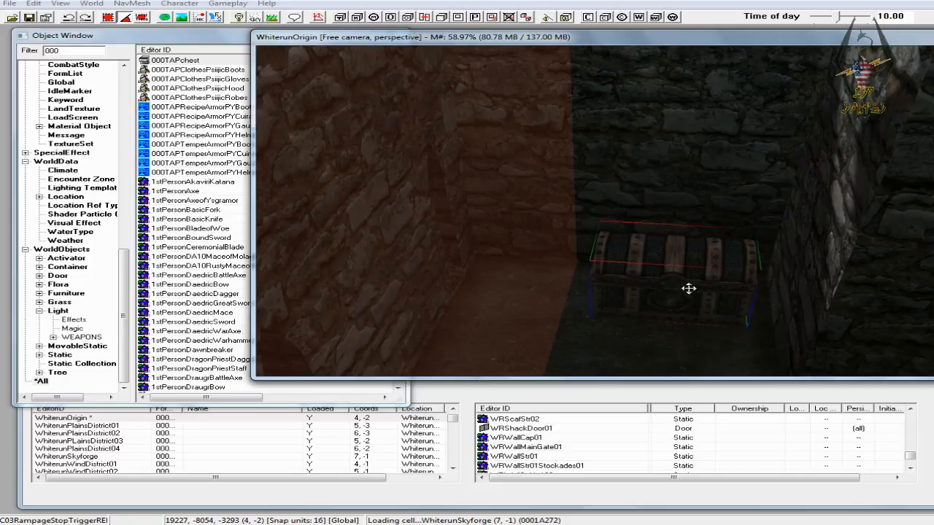
drag(688, 289, 687, 281)
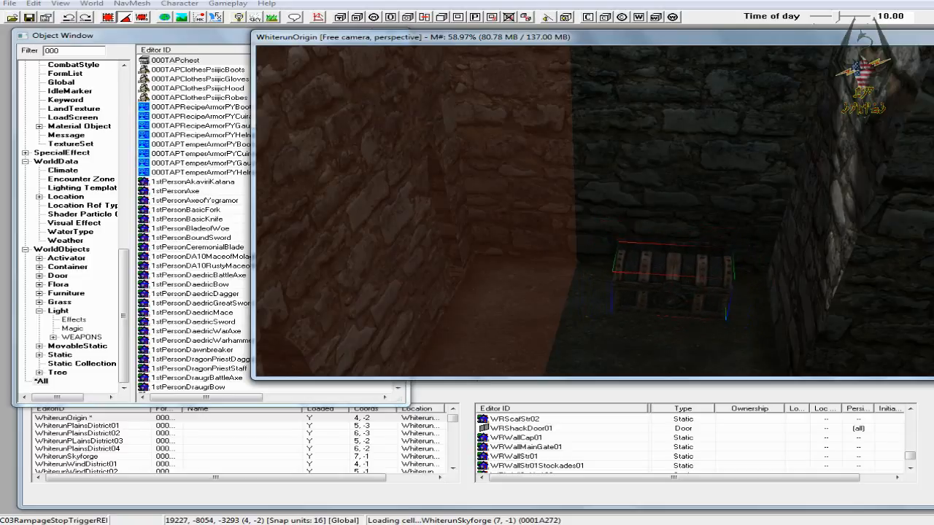
shift+middle_drag(691, 287, 667, 309)
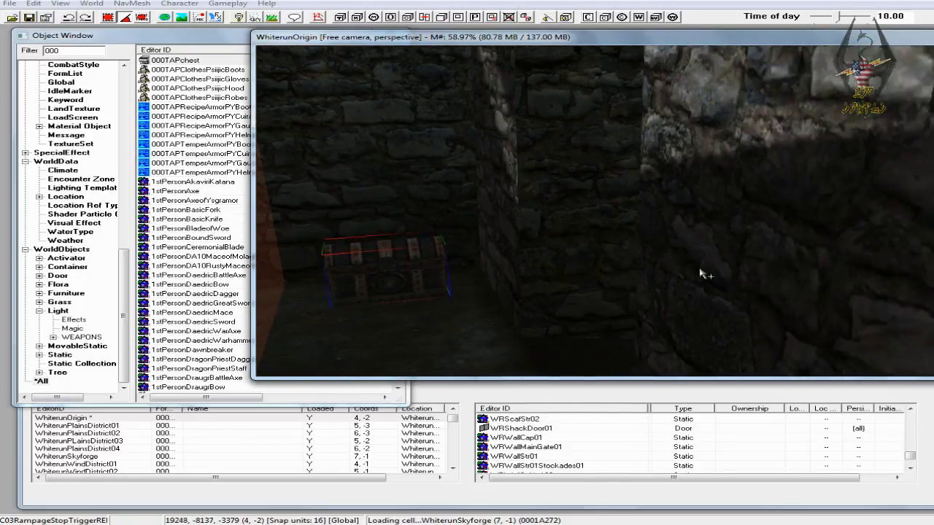
scroll(699, 272, down, 4)
scroll(664, 311, down, 4)
scroll(662, 311, down, 4)
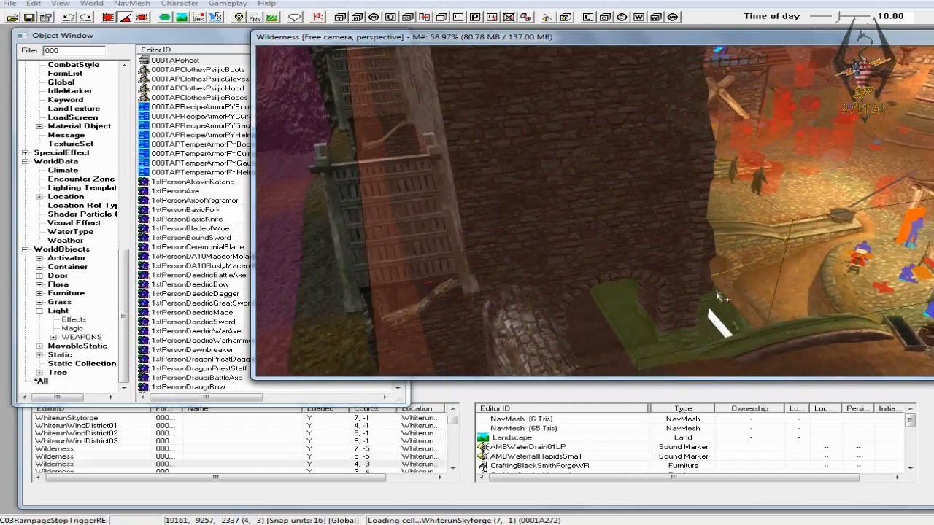
- Save the plugin as a new TES plugin file named TESTarmor in the Skyrim Data folder
middle_drag(732, 284, 653, 302)
scroll(651, 303, down, 2)
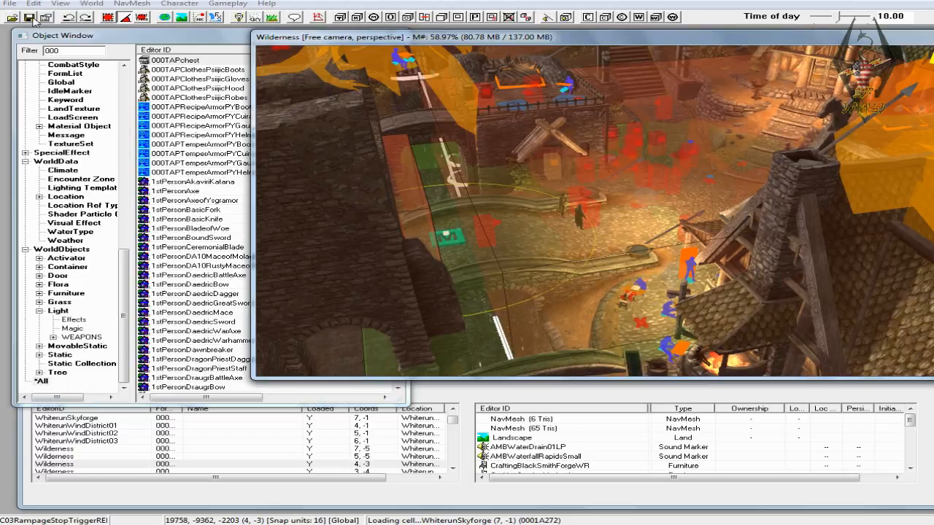
click(29, 18)
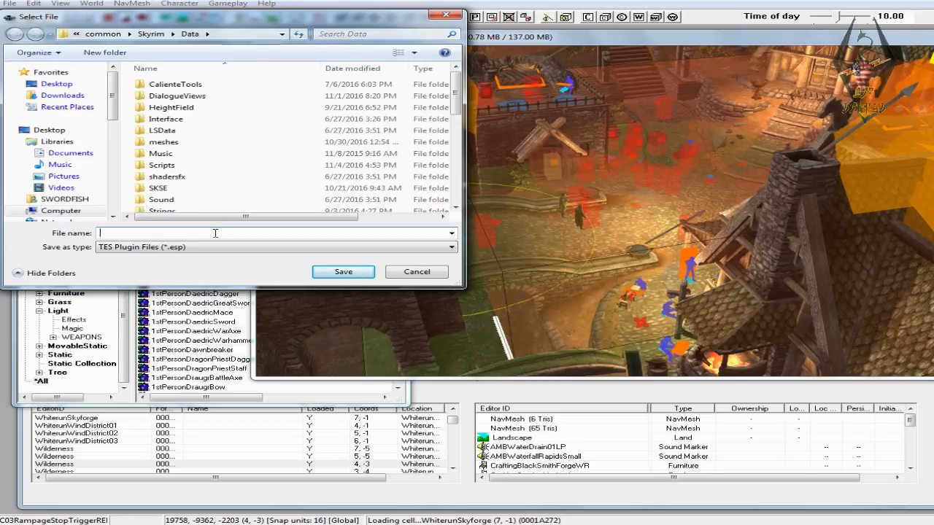
text(TEST)
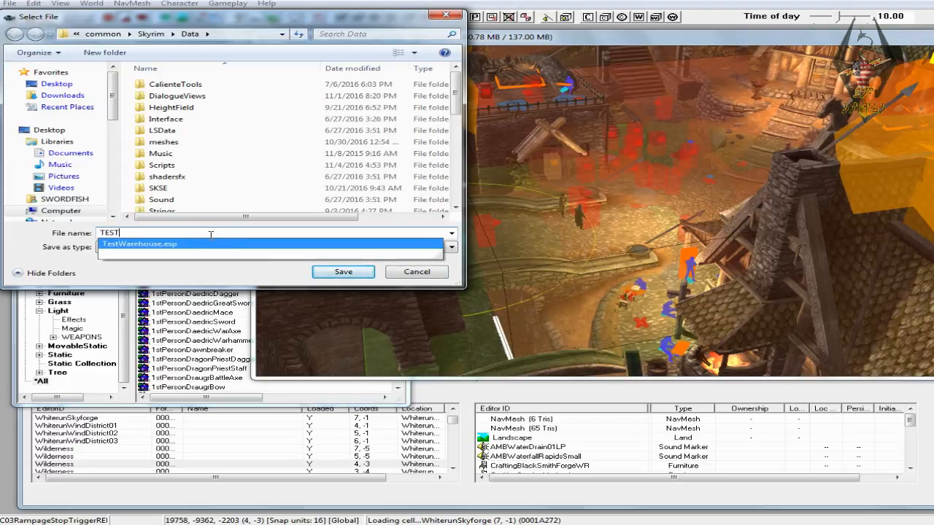
text(armor)
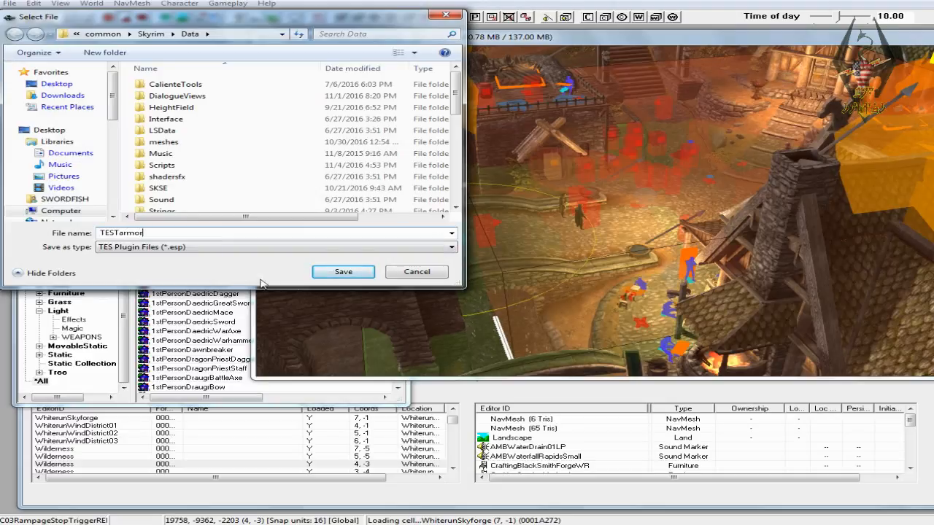
click(340, 272)
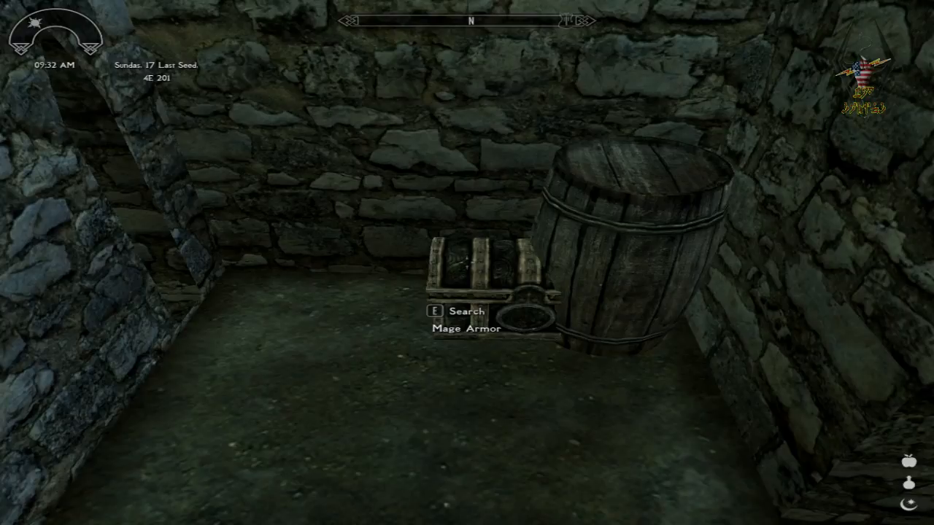
- Switch to Skyrim and take the four Psiijic armor pieces and the 20000 septims from the Mage Armor chest
key(e)
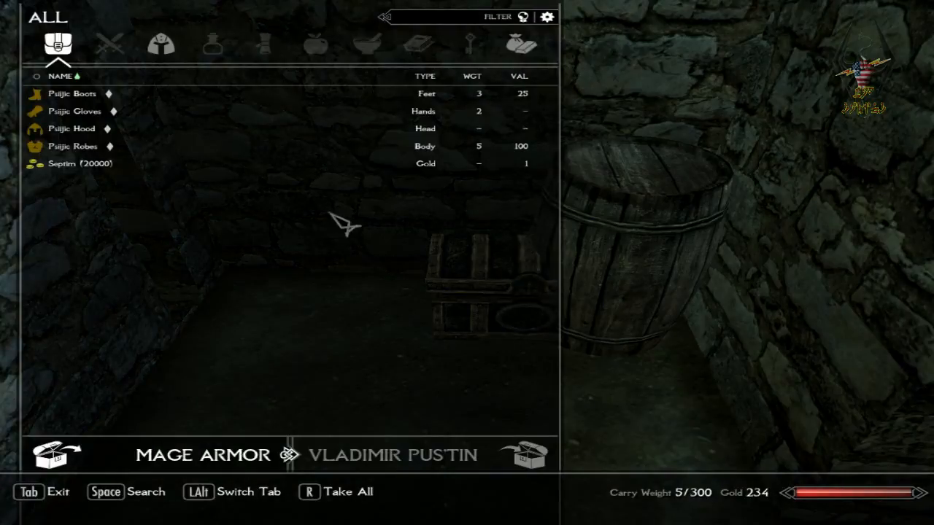
mouse_move(135, 137)
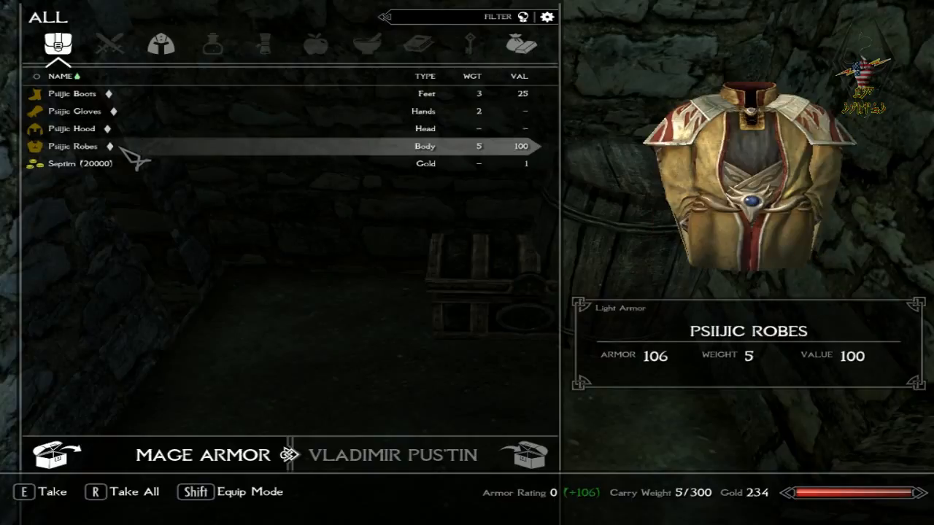
key(Tab)
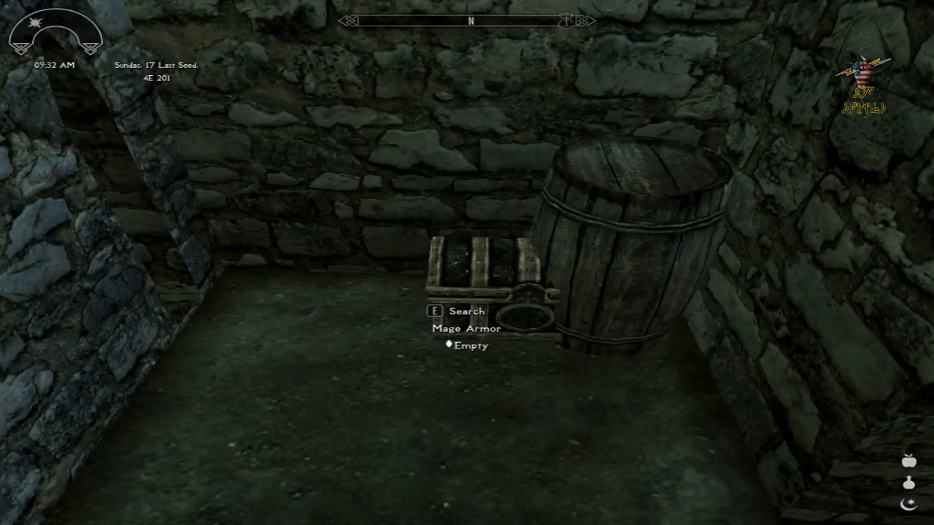
- Walk out to the Whiterun forge and ask the blacksmith what she has for sale
key(w)
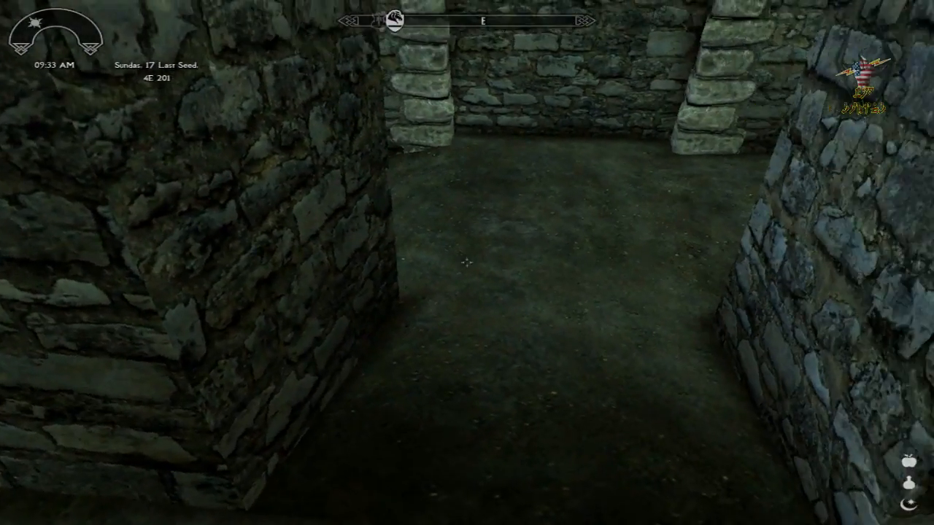
key(w)
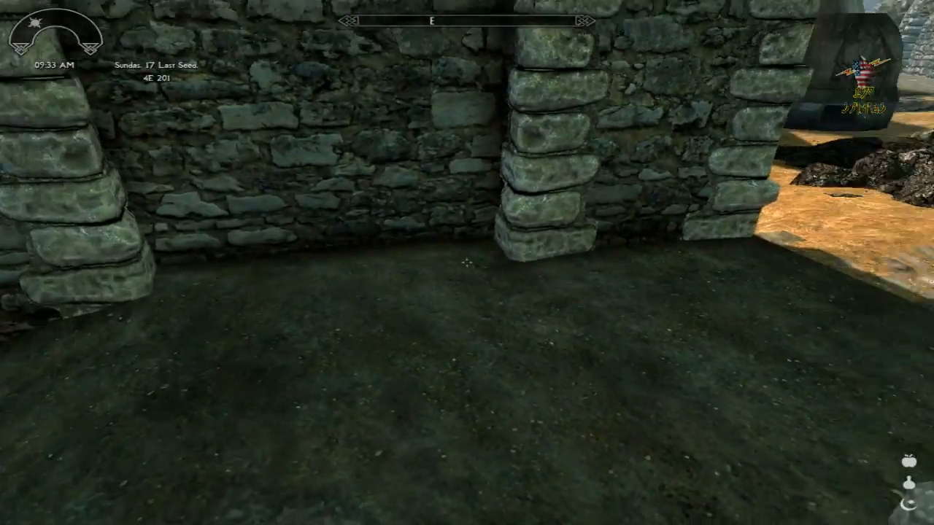
key(w)
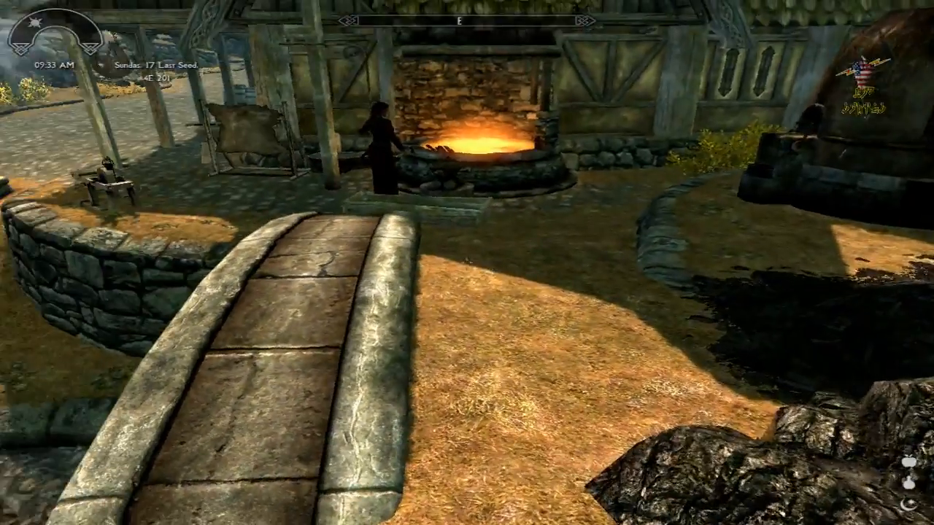
key(w)
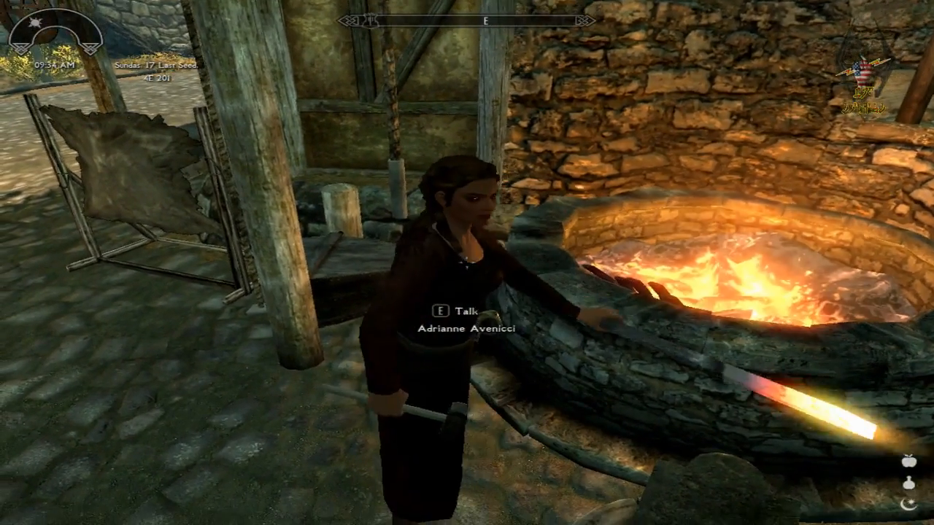
key(e)
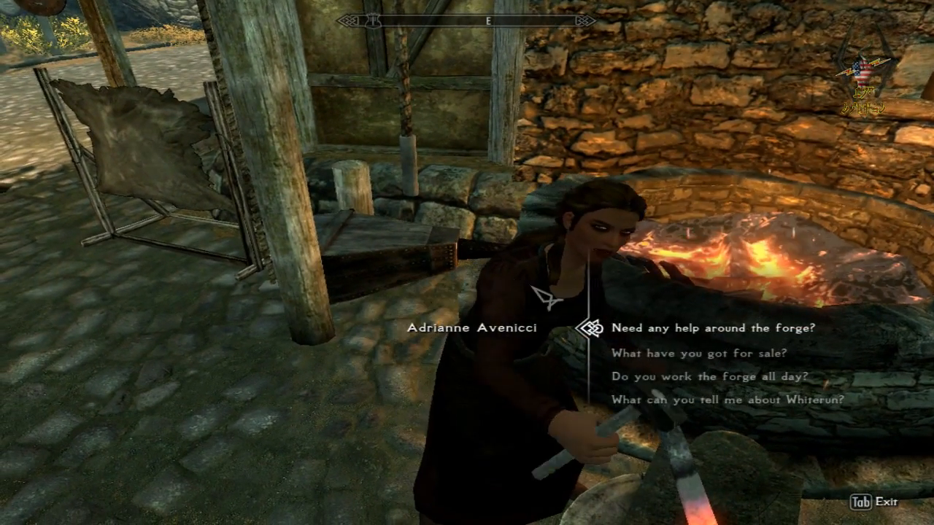
click(675, 362)
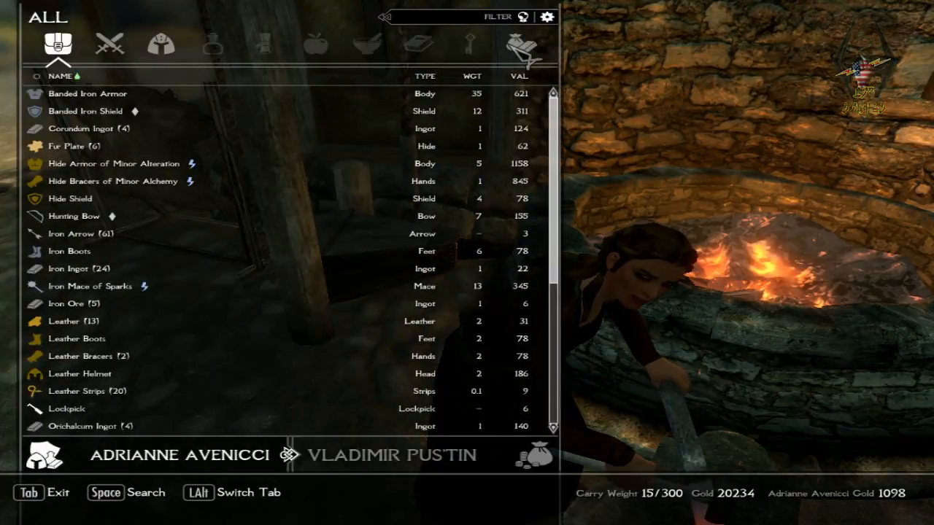
- Buy 13 Leather and 20 Leather Strips from the blacksmith's miscellaneous goods and end the conversation
click(522, 46)
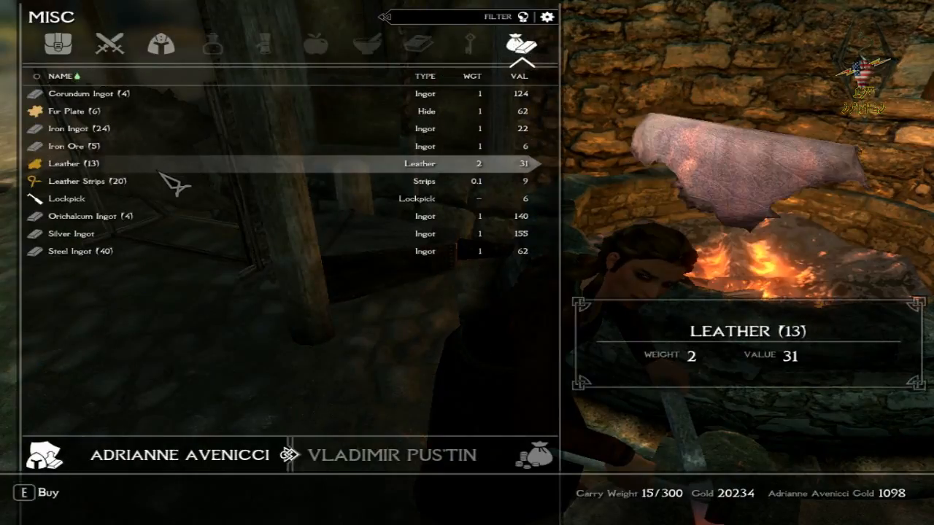
click(179, 166)
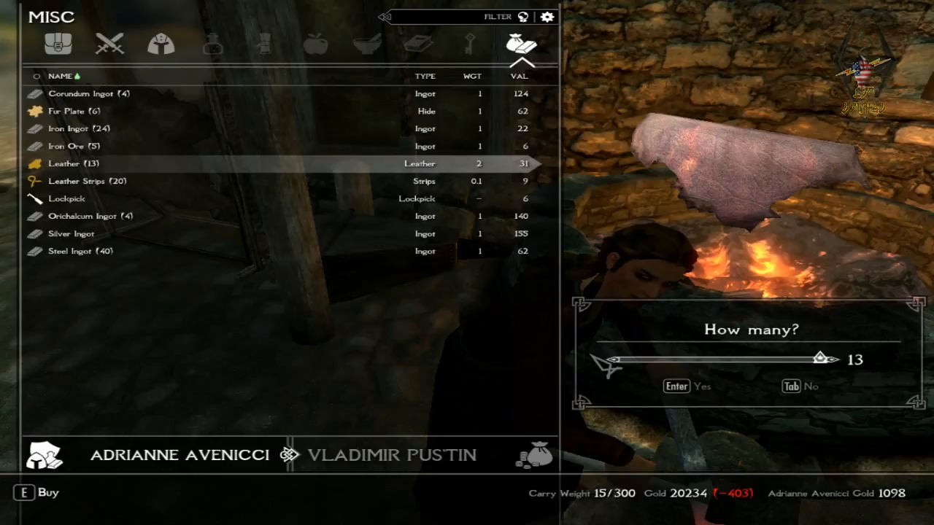
click(686, 389)
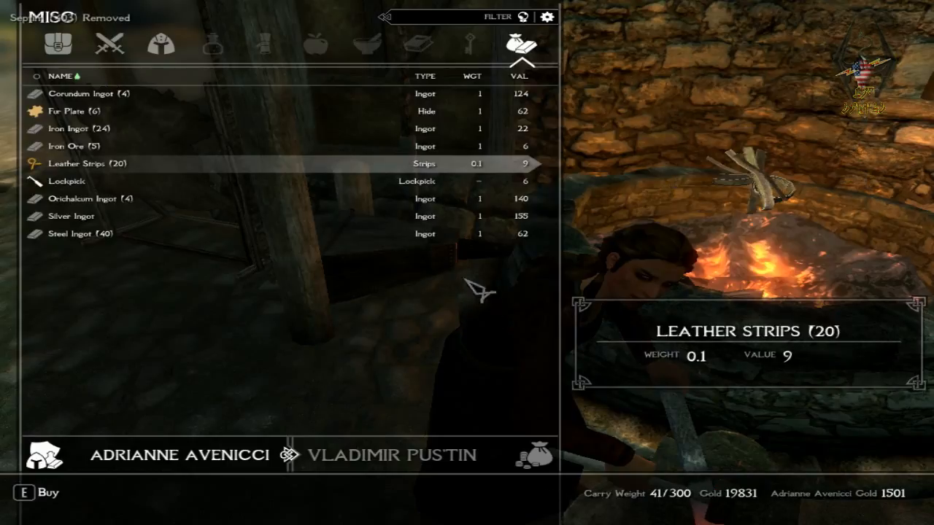
click(212, 168)
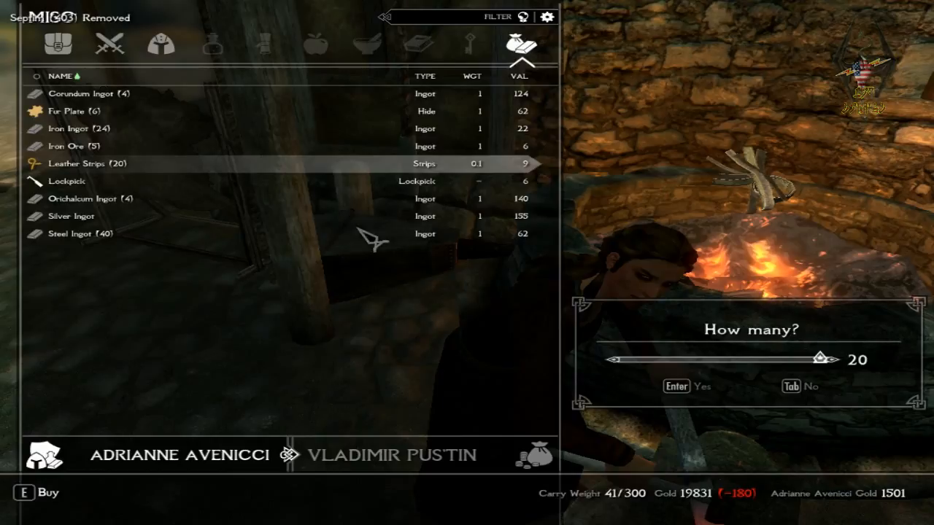
click(686, 390)
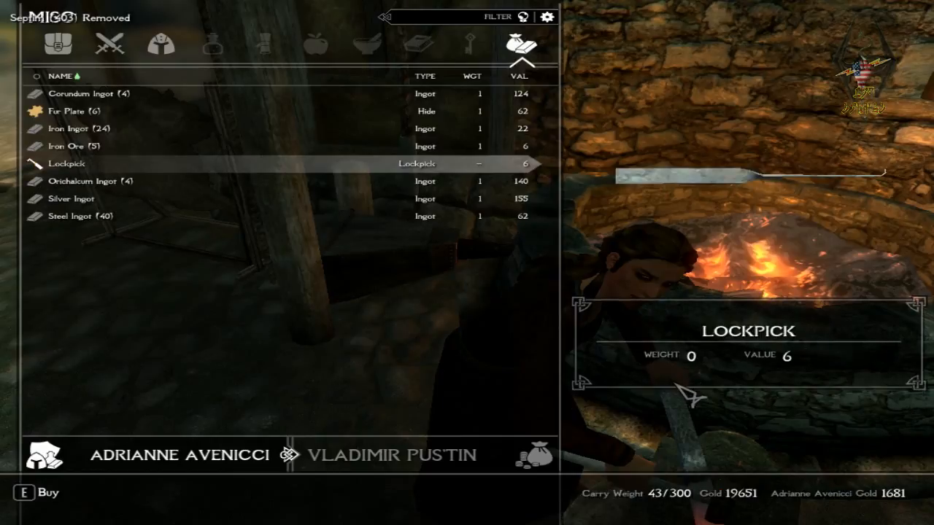
key(Tab)
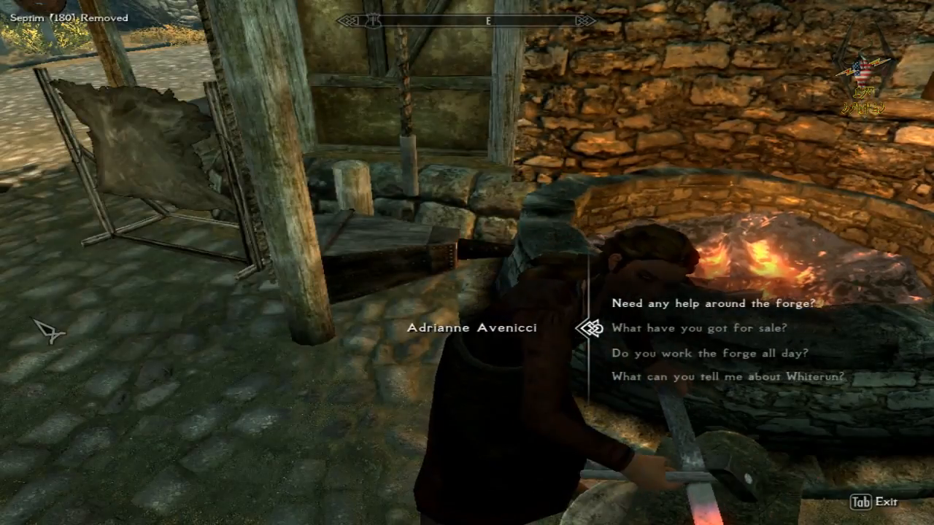
key(Tab)
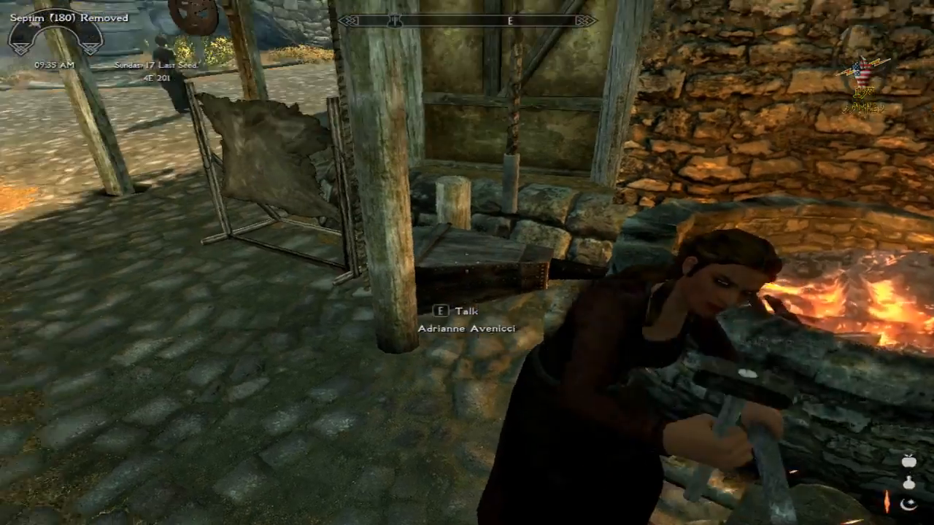
- Walk onto the street and equip the Psiijic Boots, Gloves, Hood and Robes from the carried apparel
key(w)
key(w)
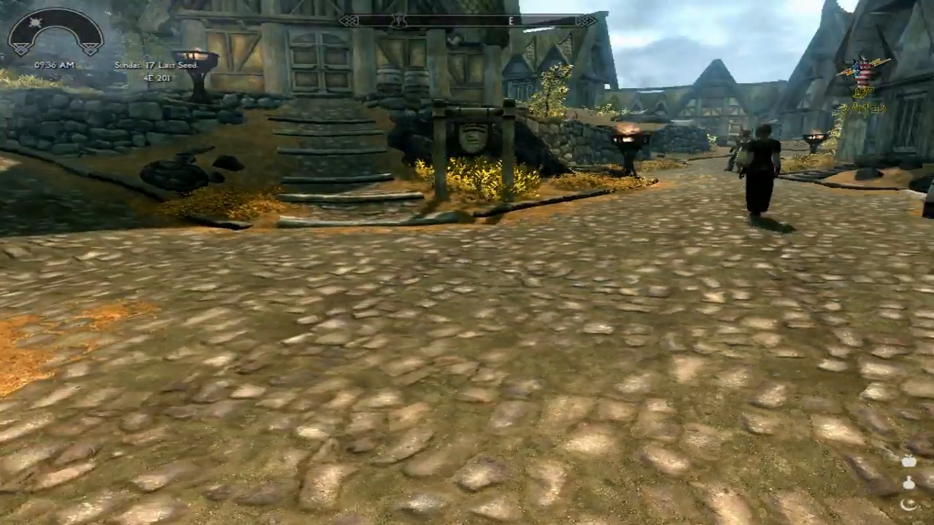
key(Tab)
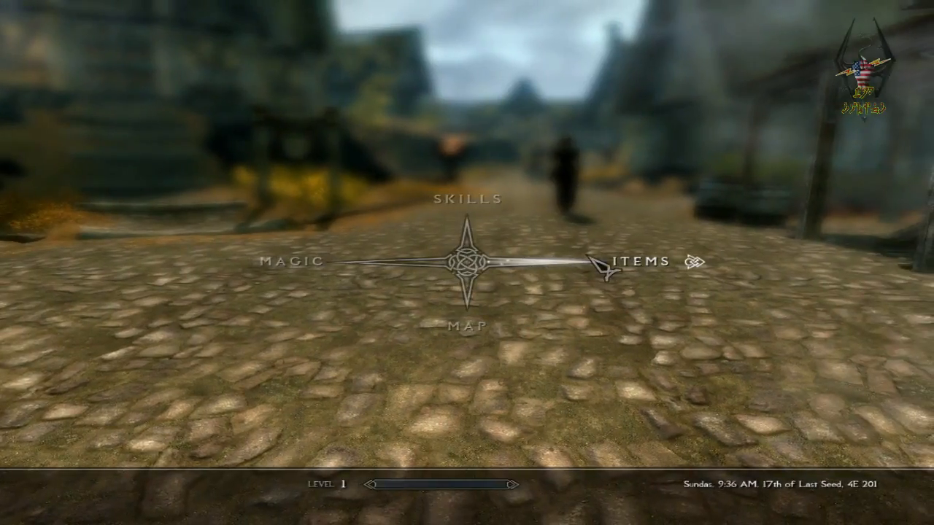
click(595, 264)
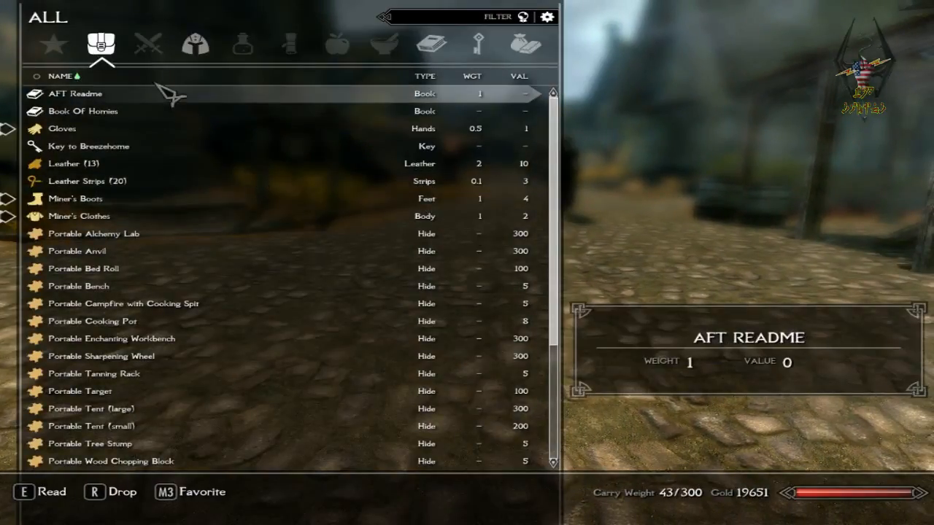
click(199, 47)
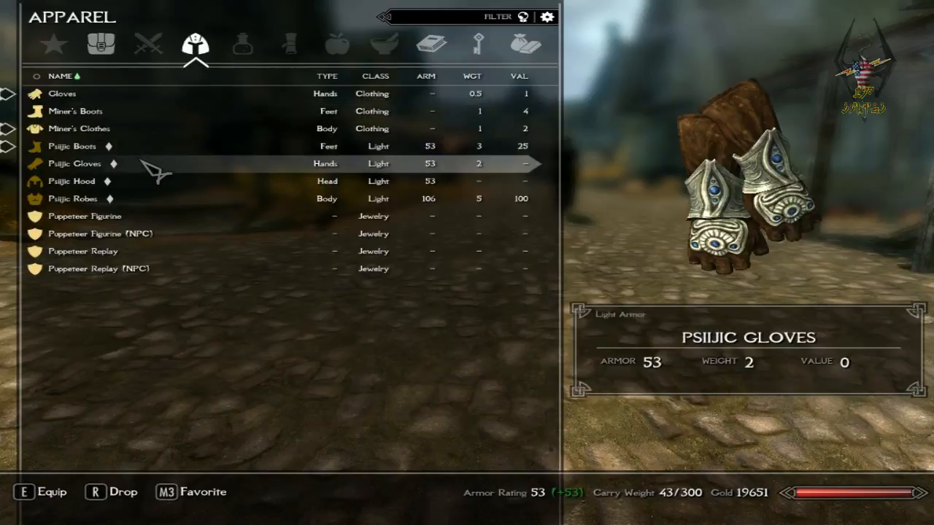
click(144, 168)
click(139, 183)
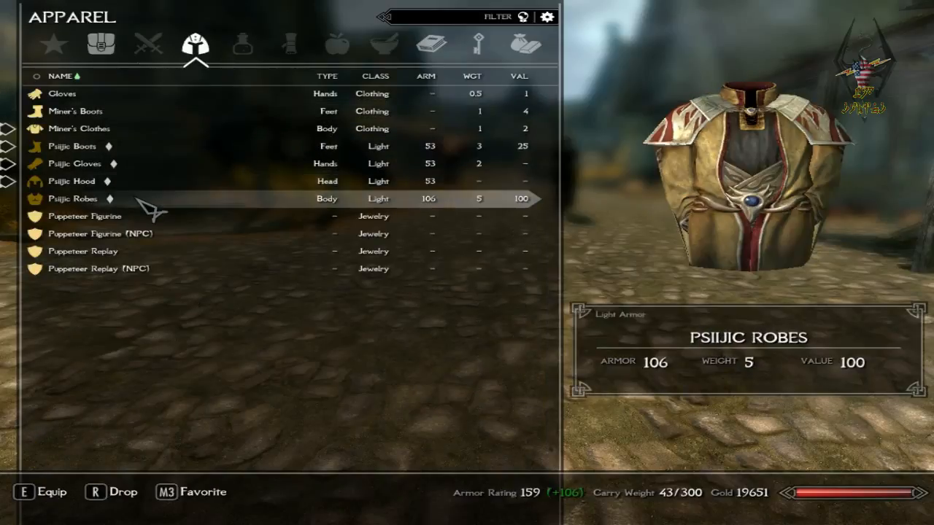
click(138, 201)
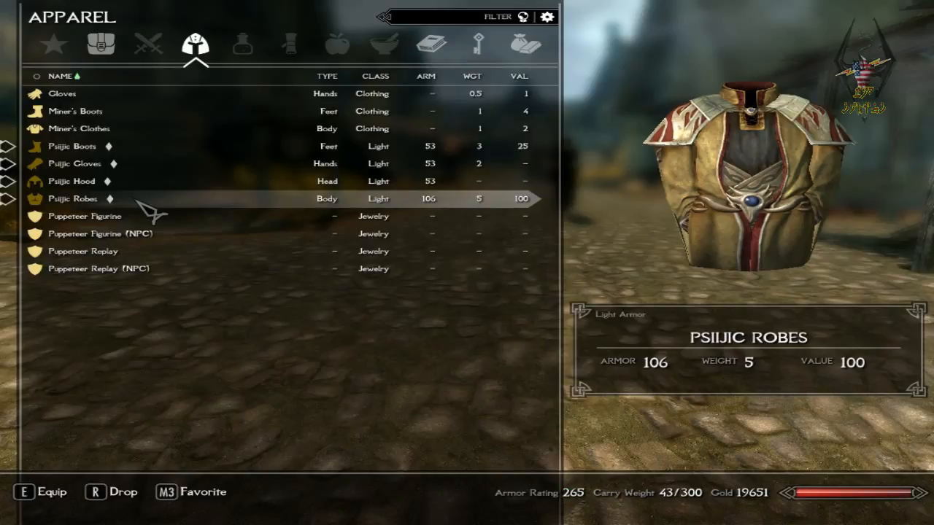
- Unequip and re-equip the Psiijic Robes to compare the armor rating
click(139, 203)
click(139, 203)
click(139, 203)
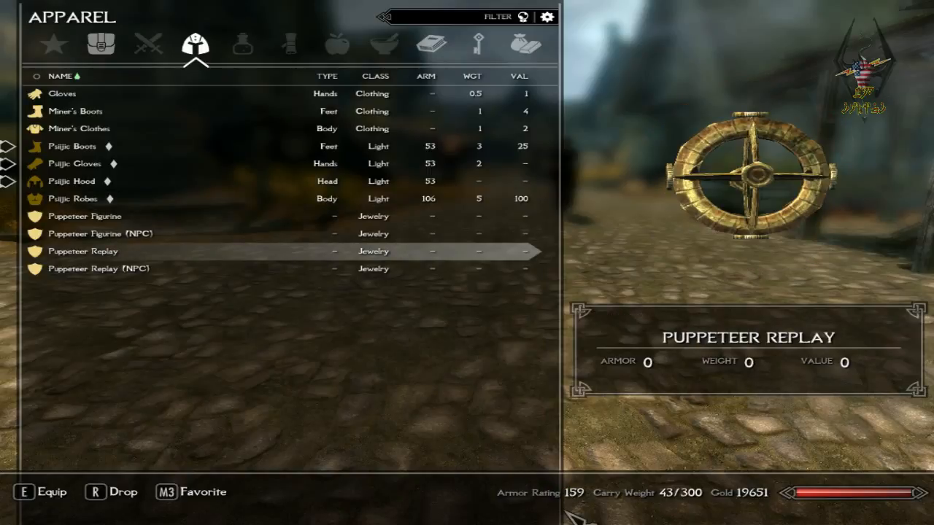
click(150, 202)
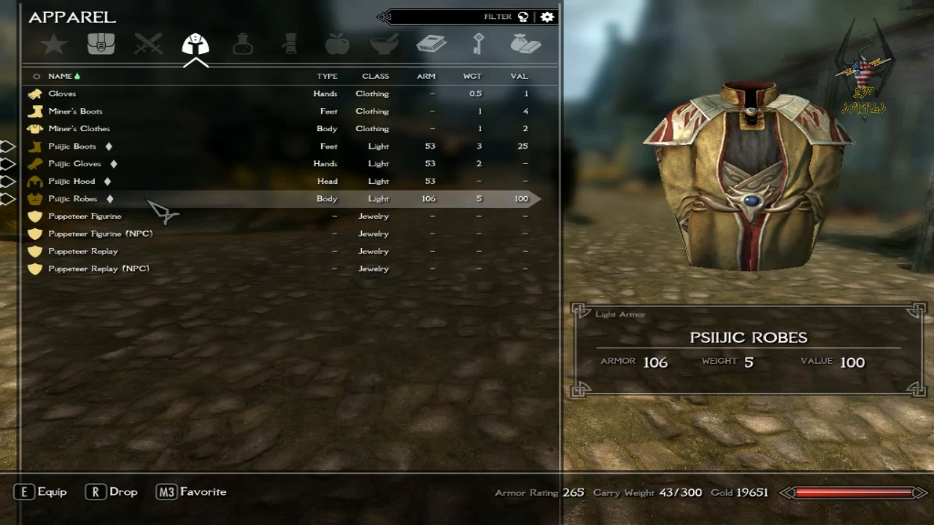
- View the character wearing the Psiijic set in third person, and return to first person
key(Tab)
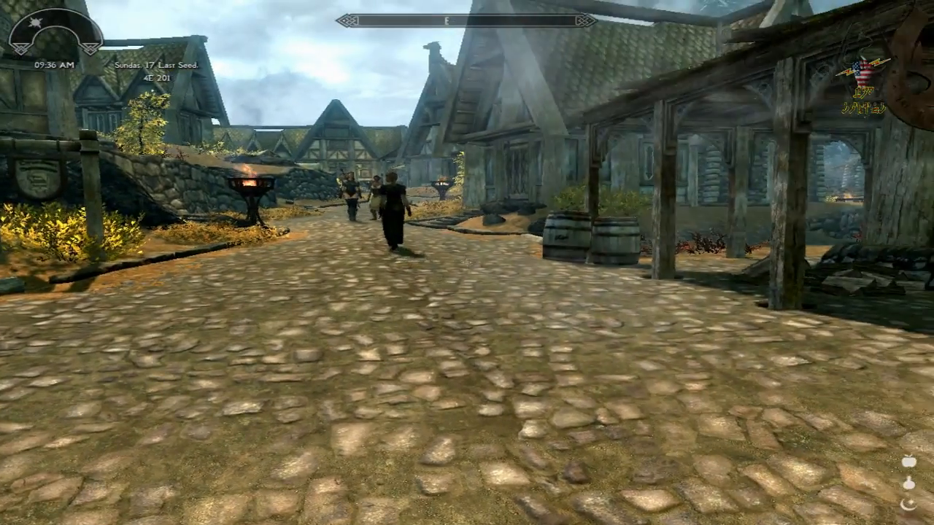
key(f)
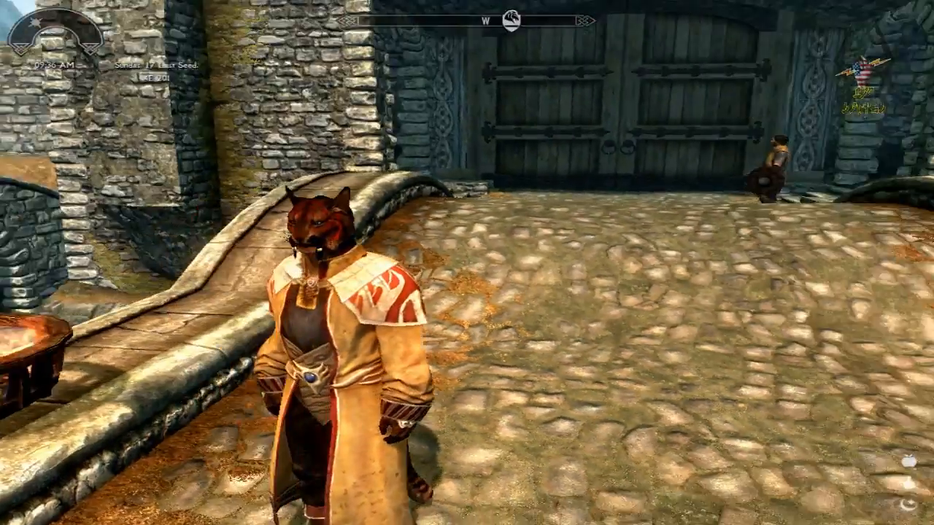
key(f)
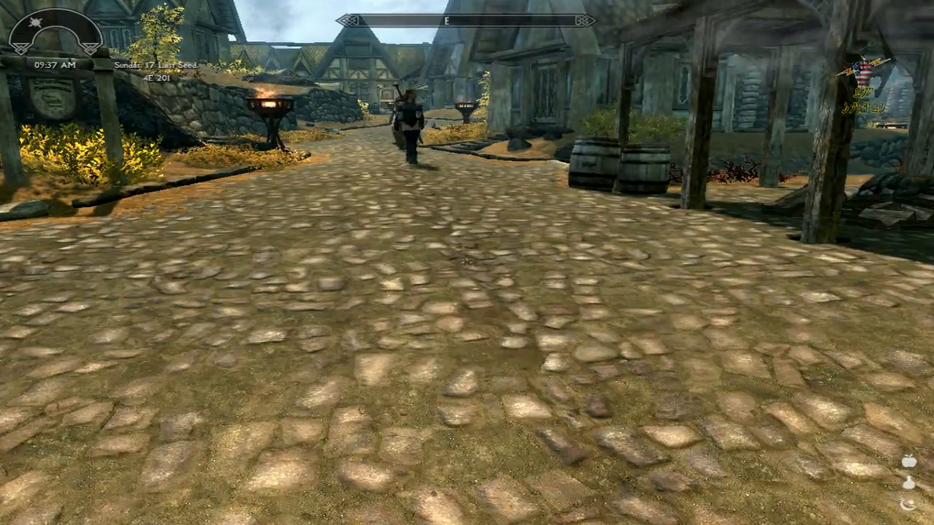
- Improve the Psiijic Robes to Fine quality with leather through armor smithing, and leave the crafting station
key(Tab)
click(544, 267)
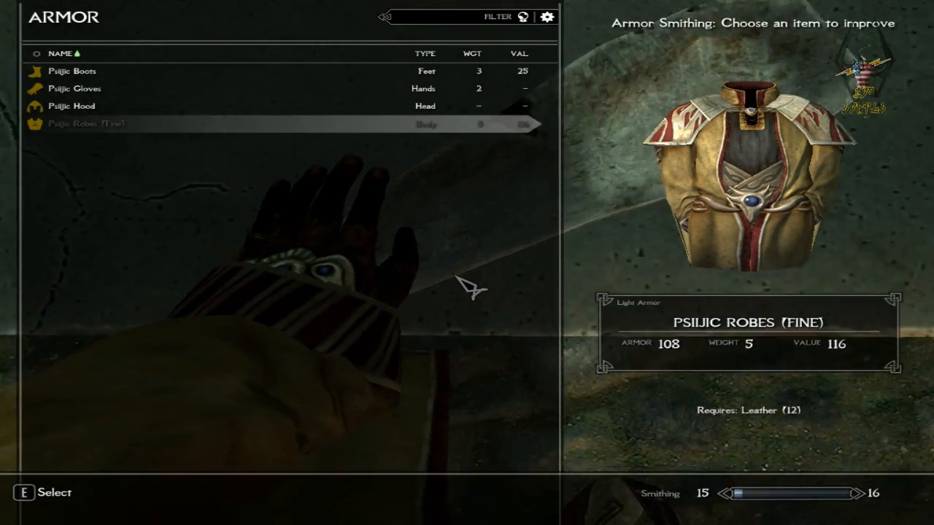
key(Tab)
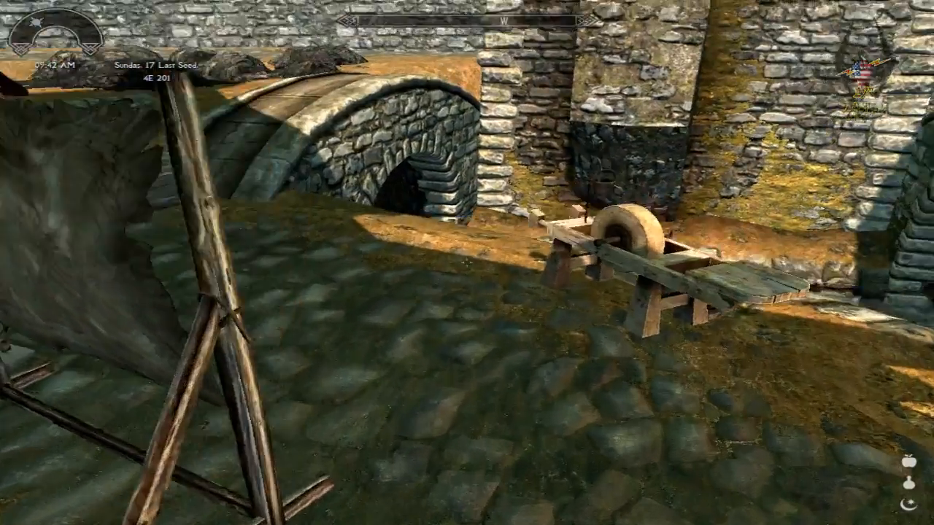
- Use the Blacksmith Forge and look through its craftable items for the Psiijic armor recipes
key(w)
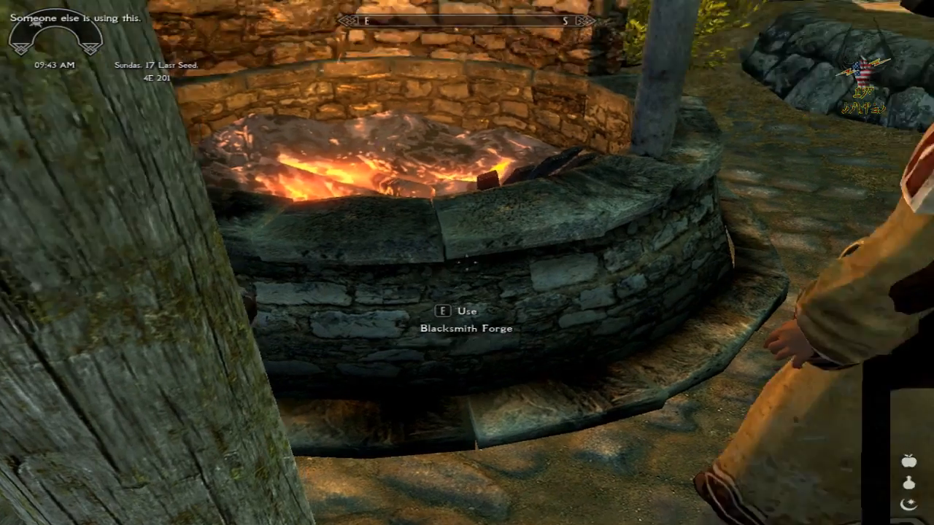
key(e)
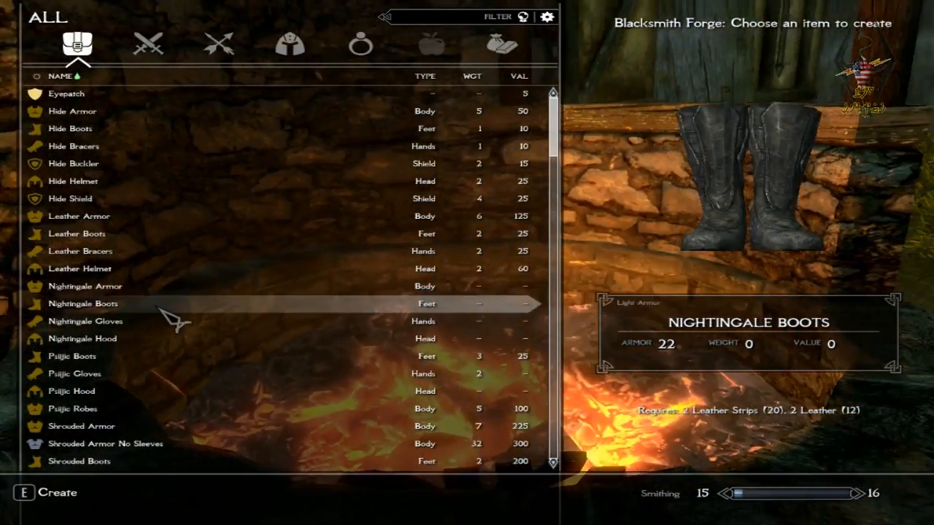
scroll(131, 364, down, 2)
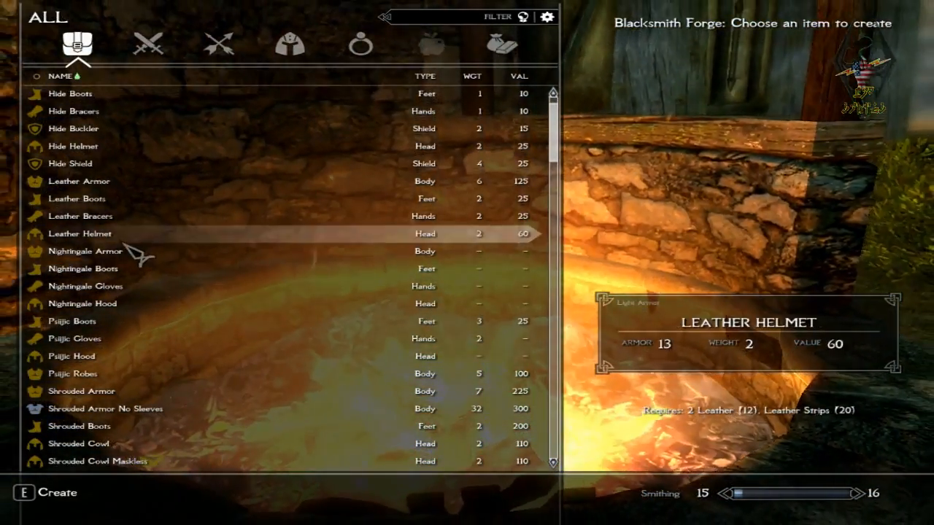
scroll(134, 359, down, 3)
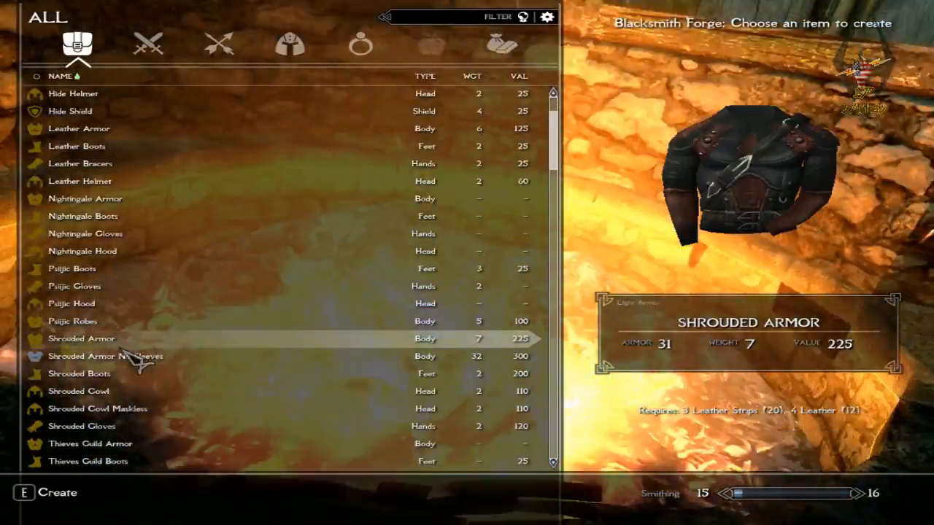
scroll(146, 323, down, 2)
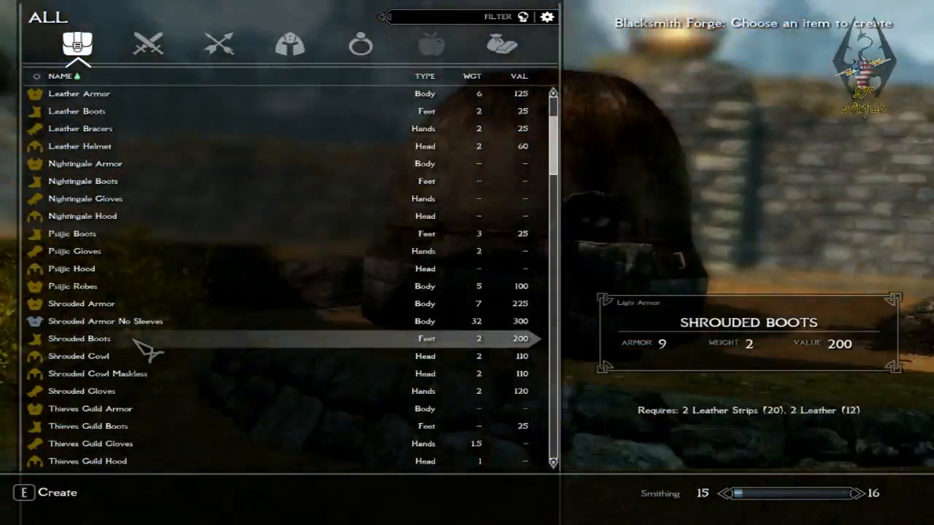